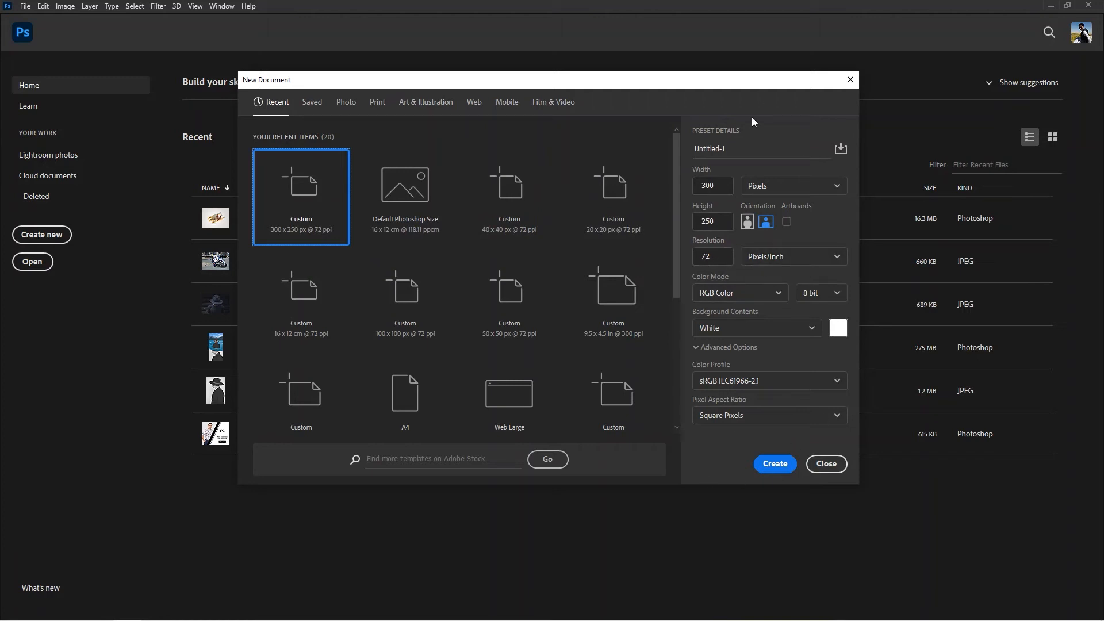
- Create a new document named "Part two", 300 x 250 pixels at 72 pixels/inch in RGB color with white background
left_click(740, 144)
double_click(722, 148)
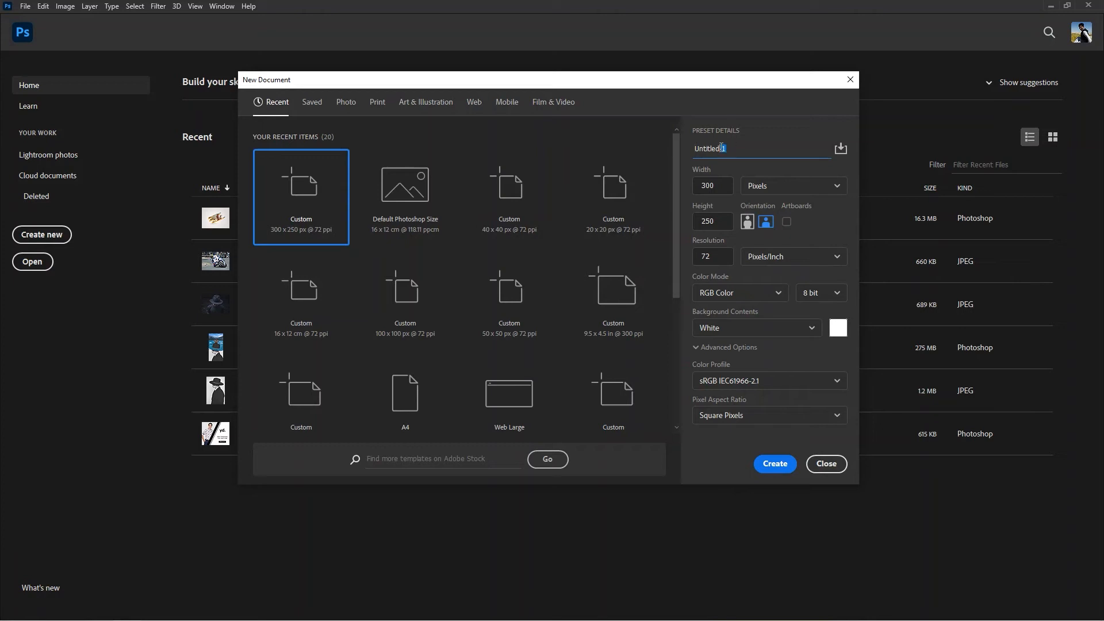
type("W")
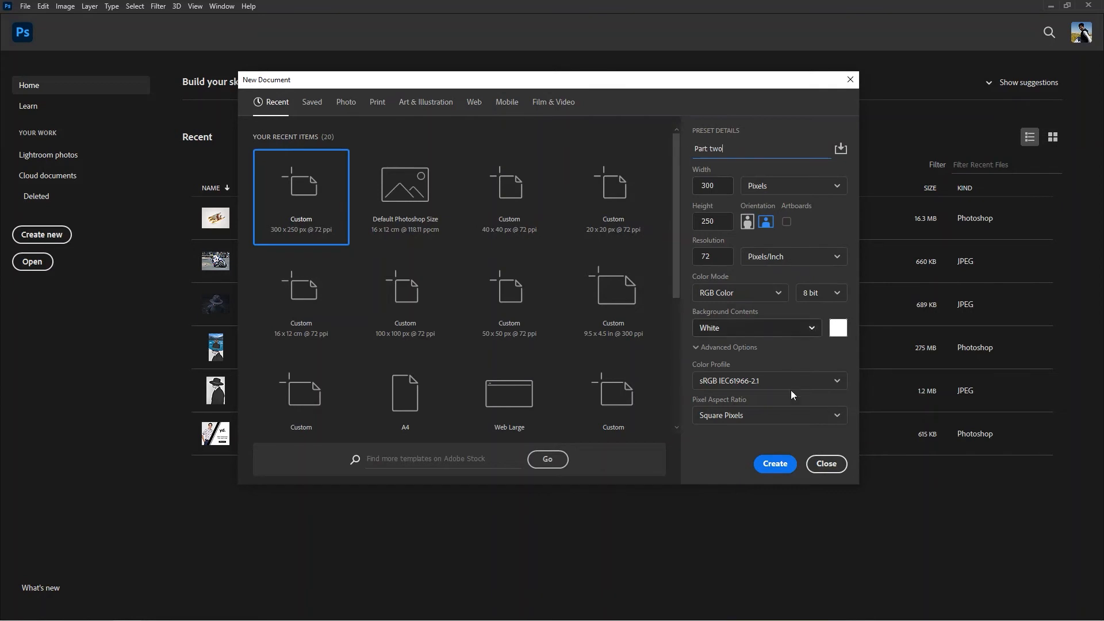
left_click(775, 464)
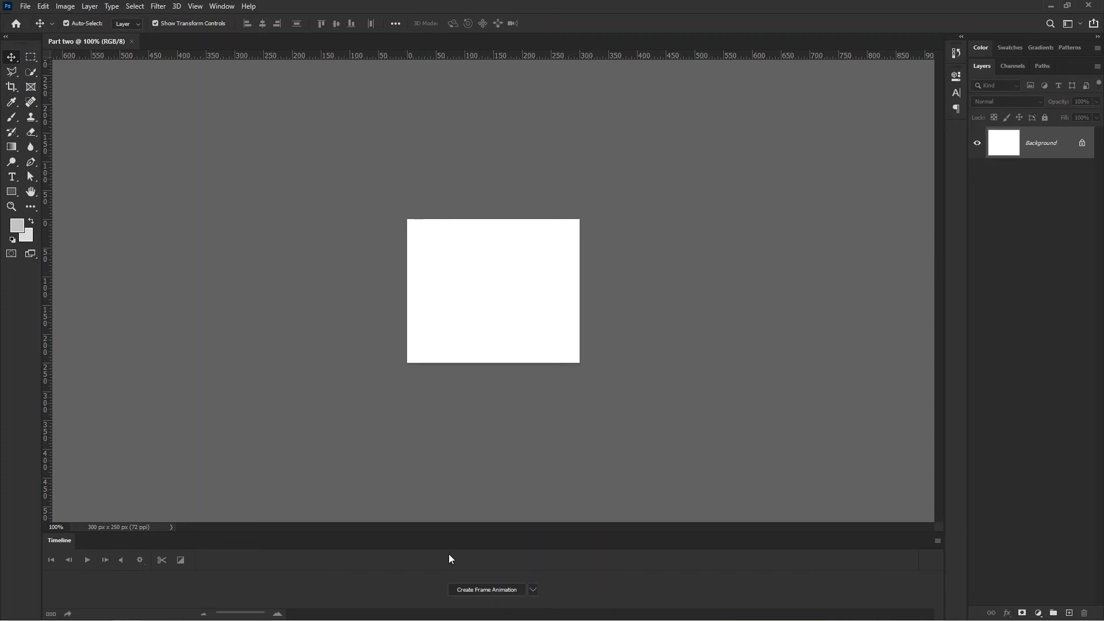
- Create a frame animation in the timeline for the blank document
left_click(533, 589)
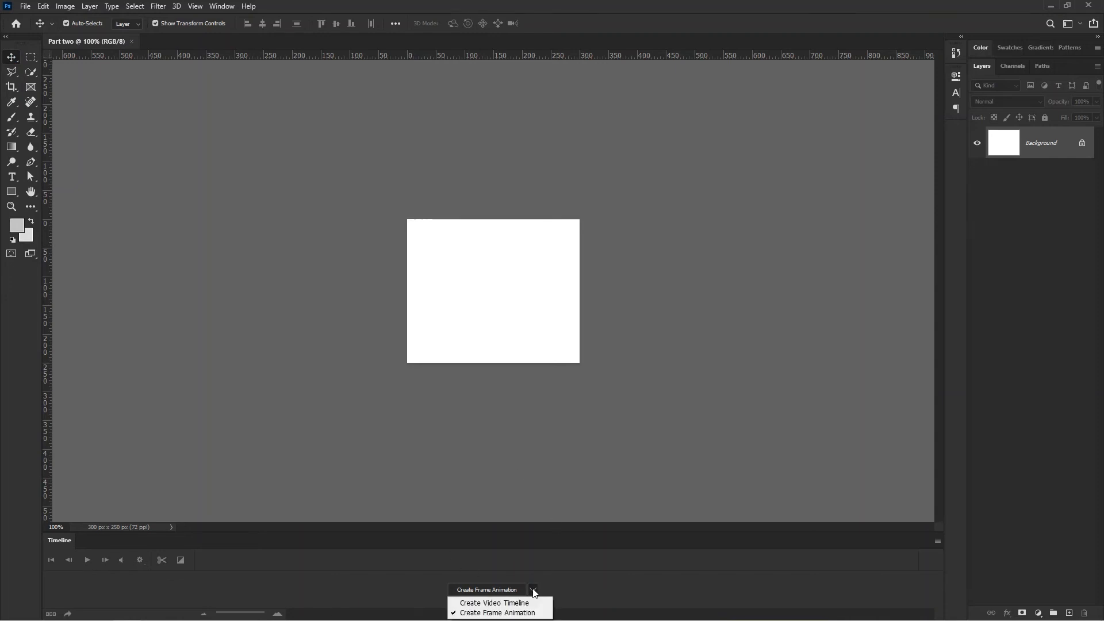
left_click(484, 613)
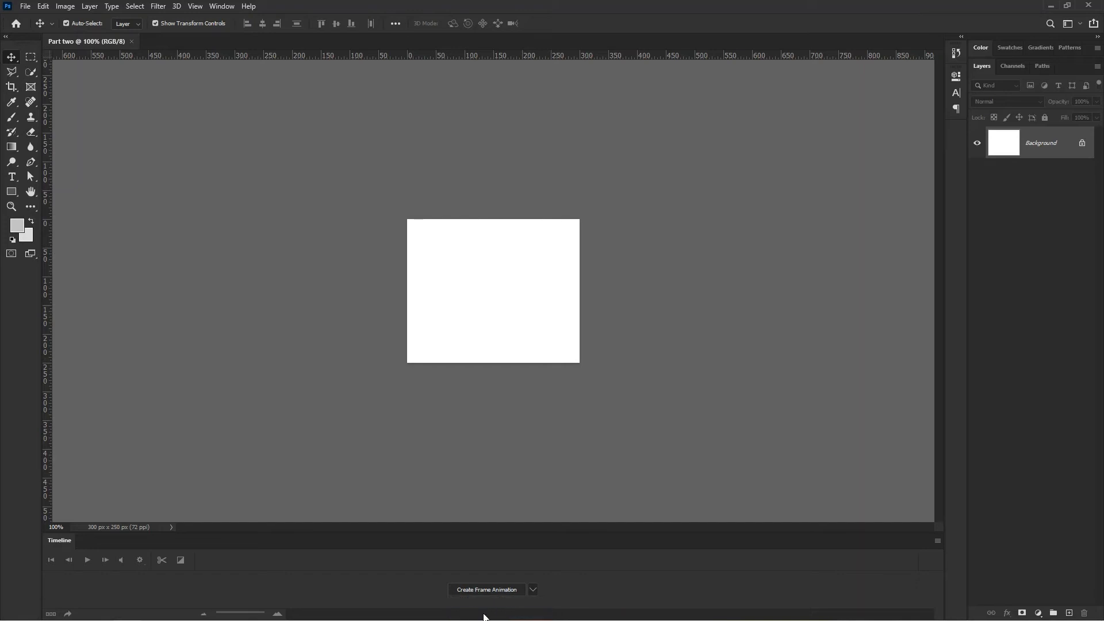
left_click(486, 590)
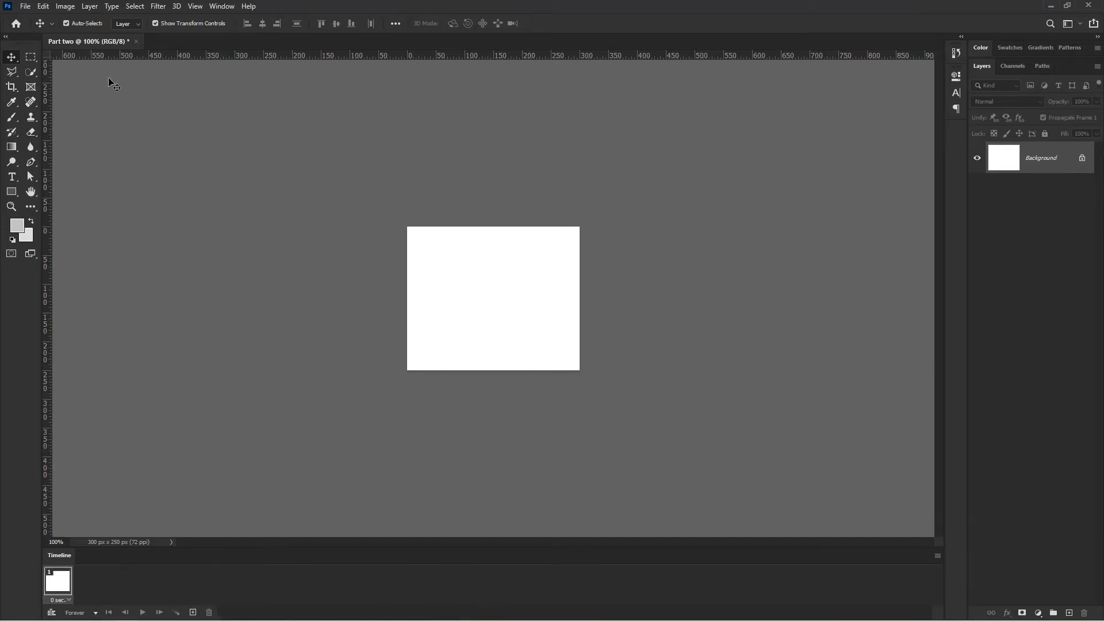
- Place the image girl-1756727_1920.jpg as an embedded layer on the canvas
left_click(26, 8)
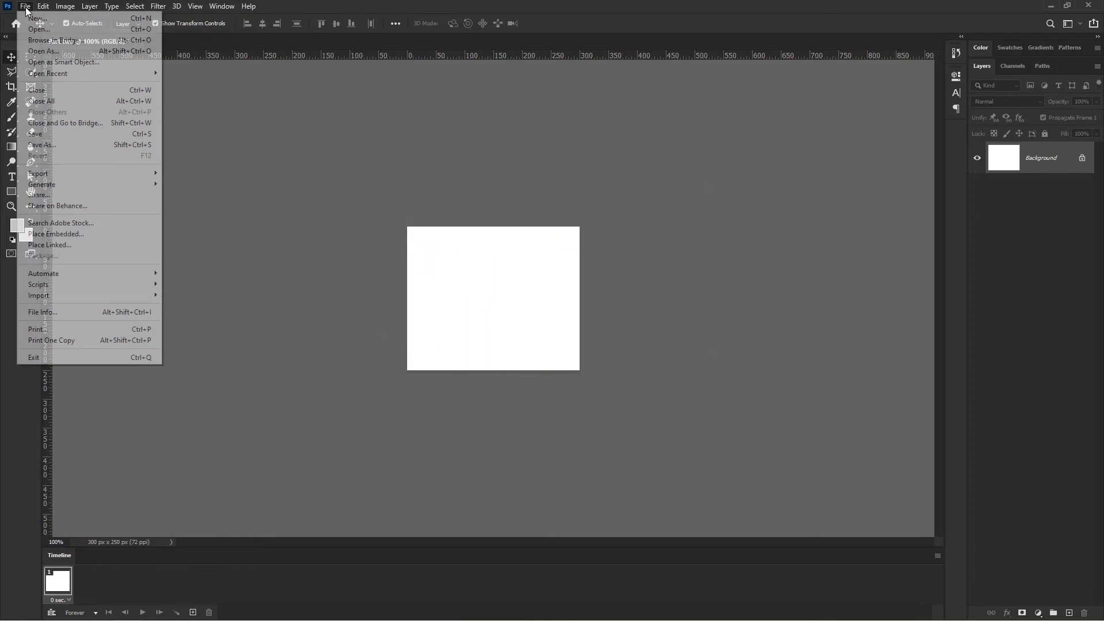
left_click(79, 236)
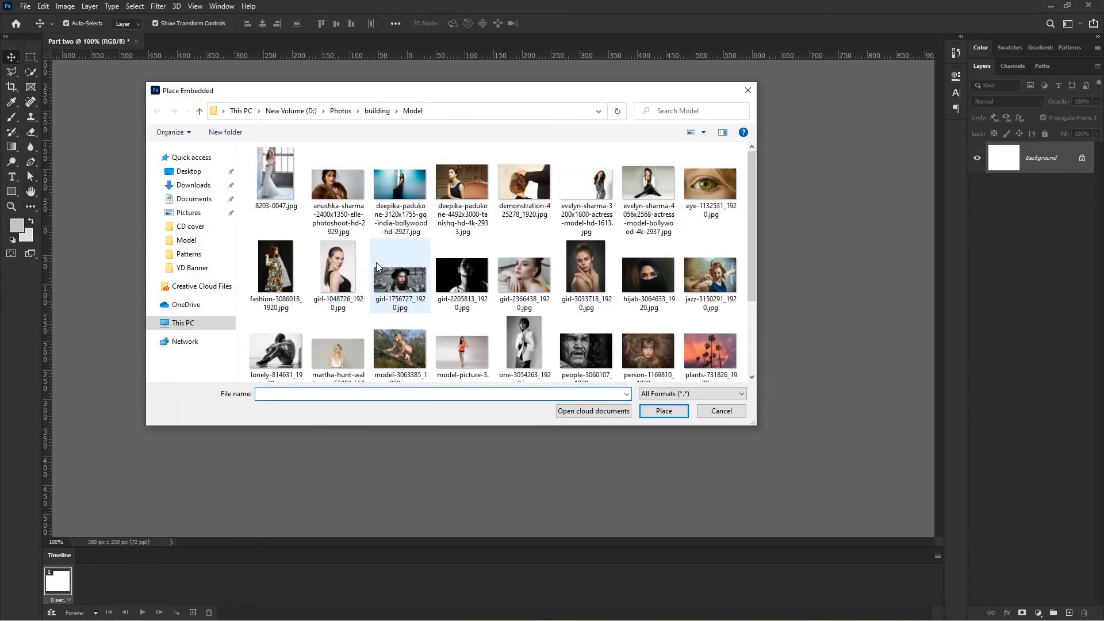
left_click(521, 276)
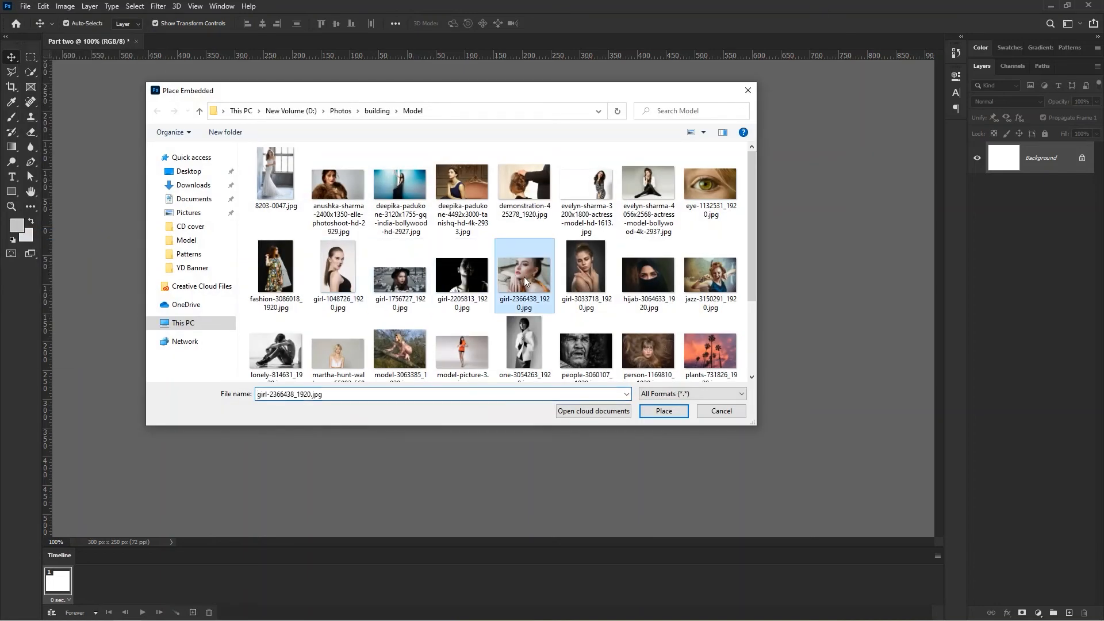
left_click(388, 278)
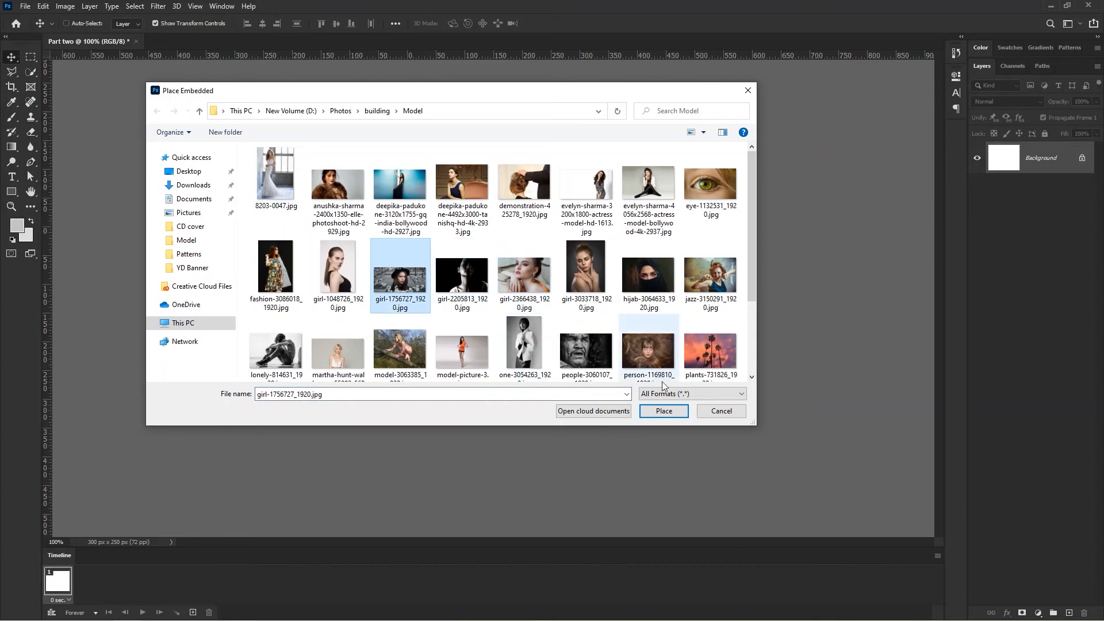
left_click(671, 409)
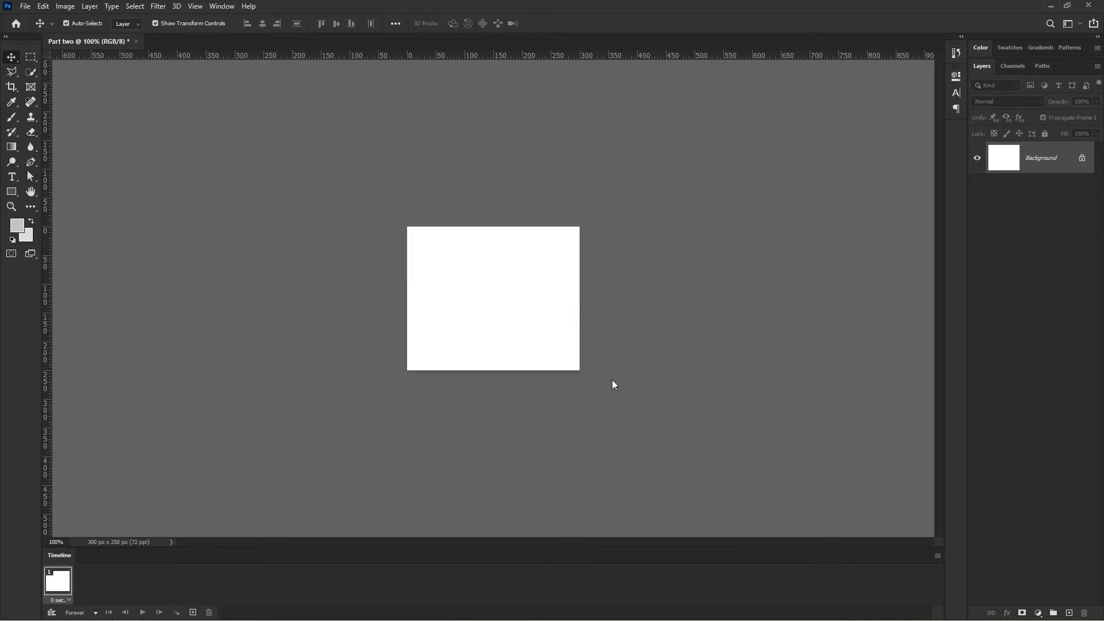
left_click(551, 23)
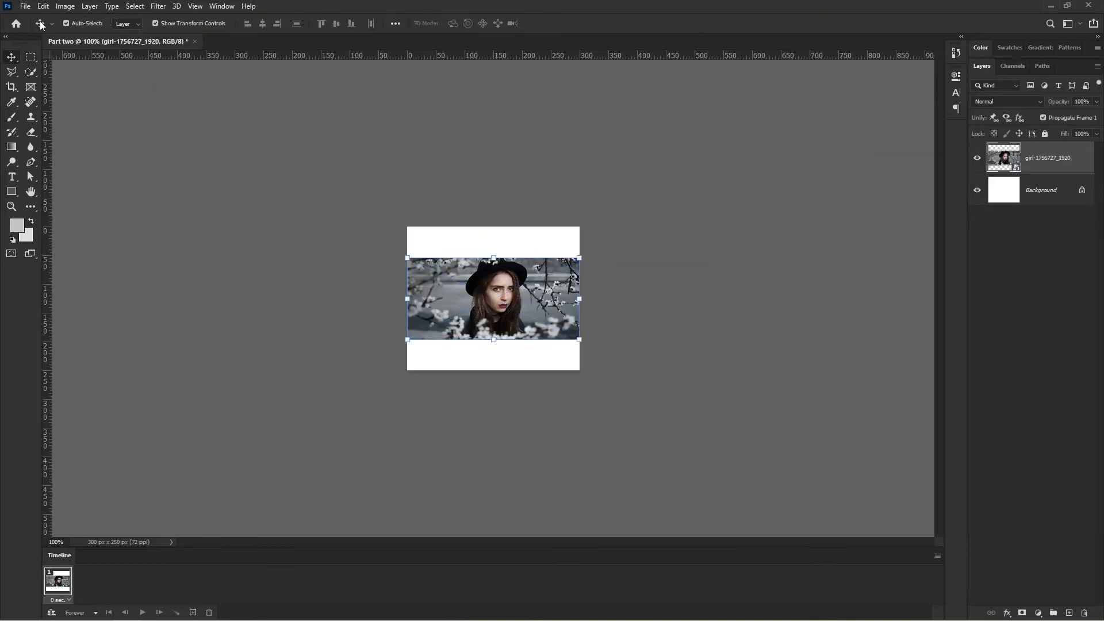
- Place the image girl-2366438_1920.jpg as an embedded layer above the first photo
left_click(33, 8)
left_click(57, 235)
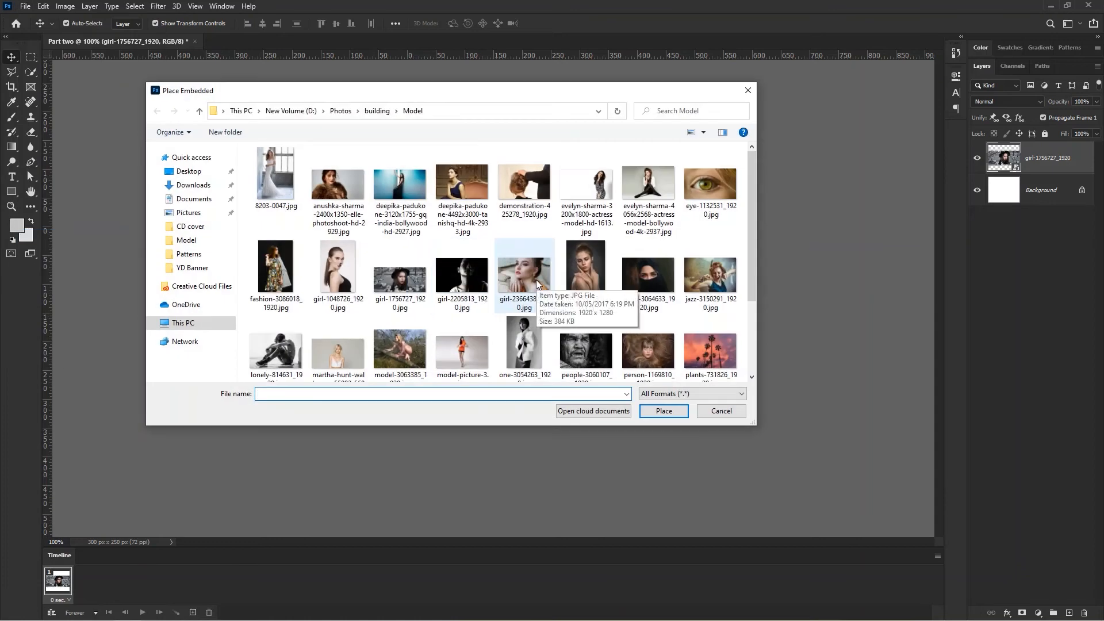
double_click(536, 281)
left_click(550, 23)
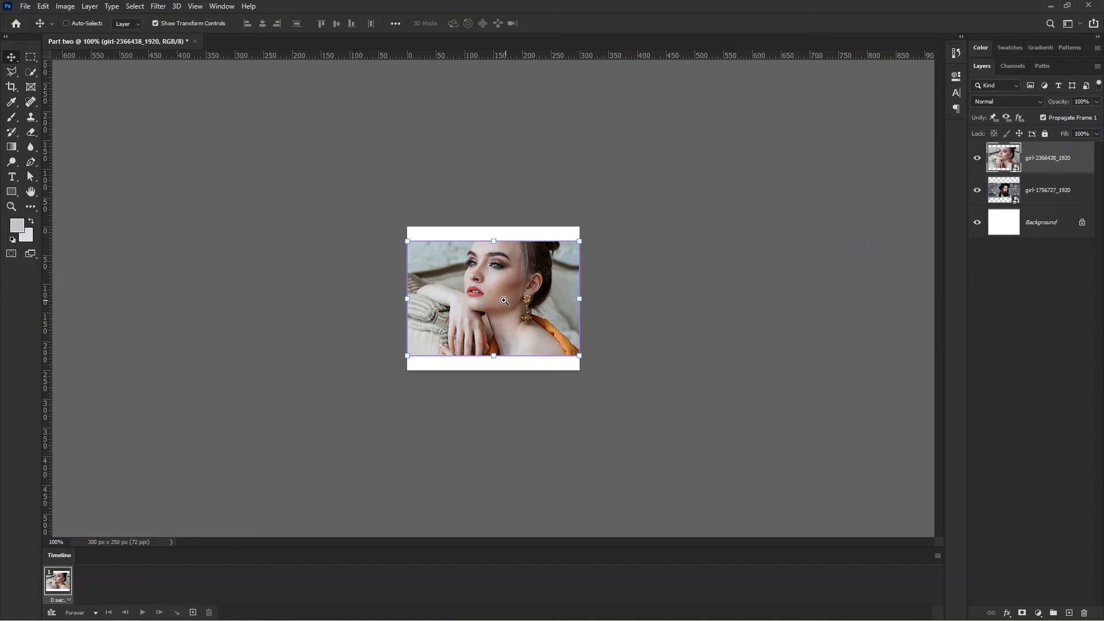
- Scale both photo layers together from their center to about 134% so the top photo covers the whole canvas
left_click_drag(502, 299, 539, 300)
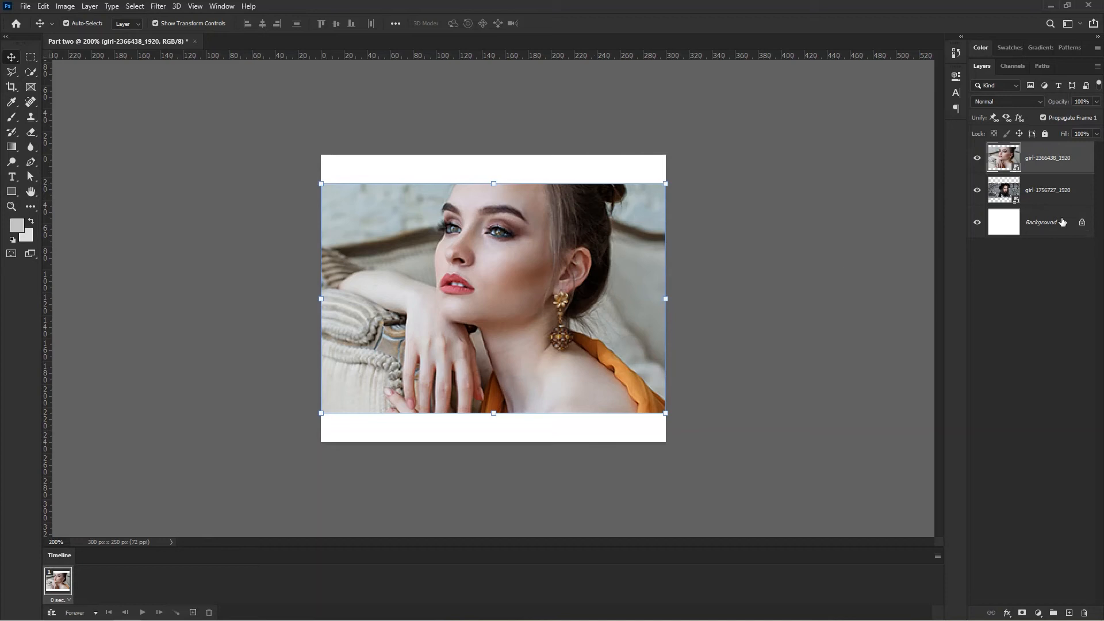
left_click(1058, 193, "shift")
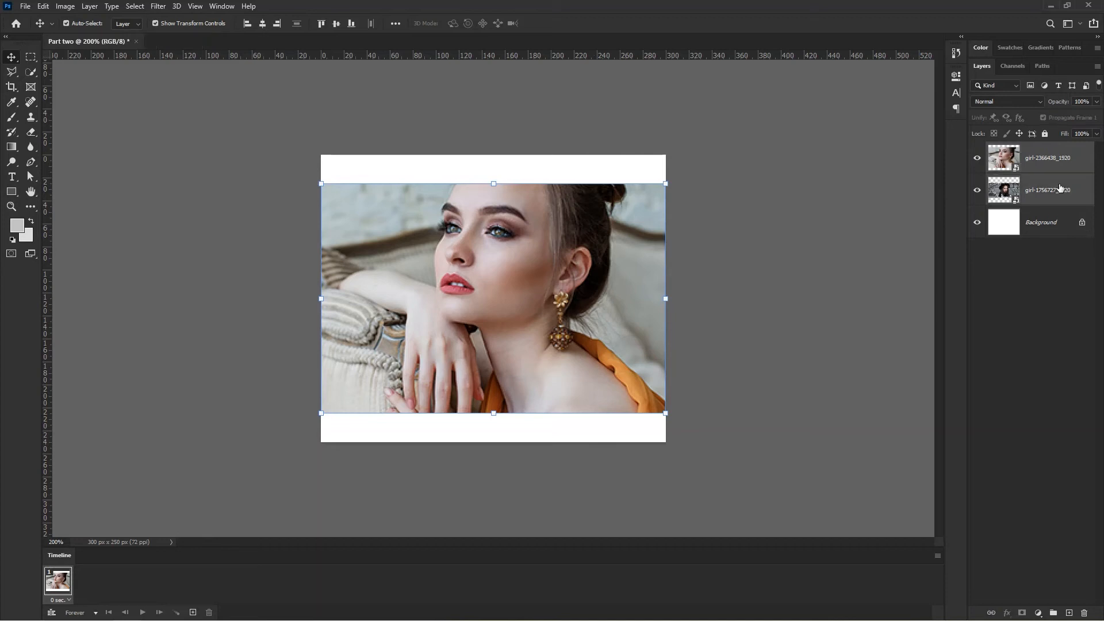
right_click(1072, 196)
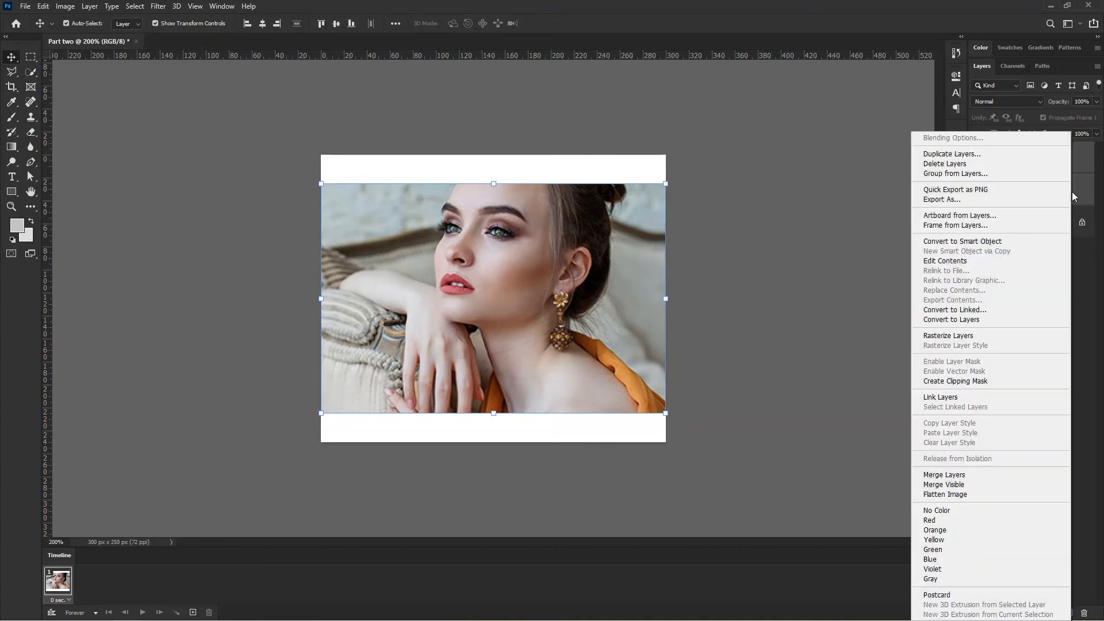
left_click(823, 214)
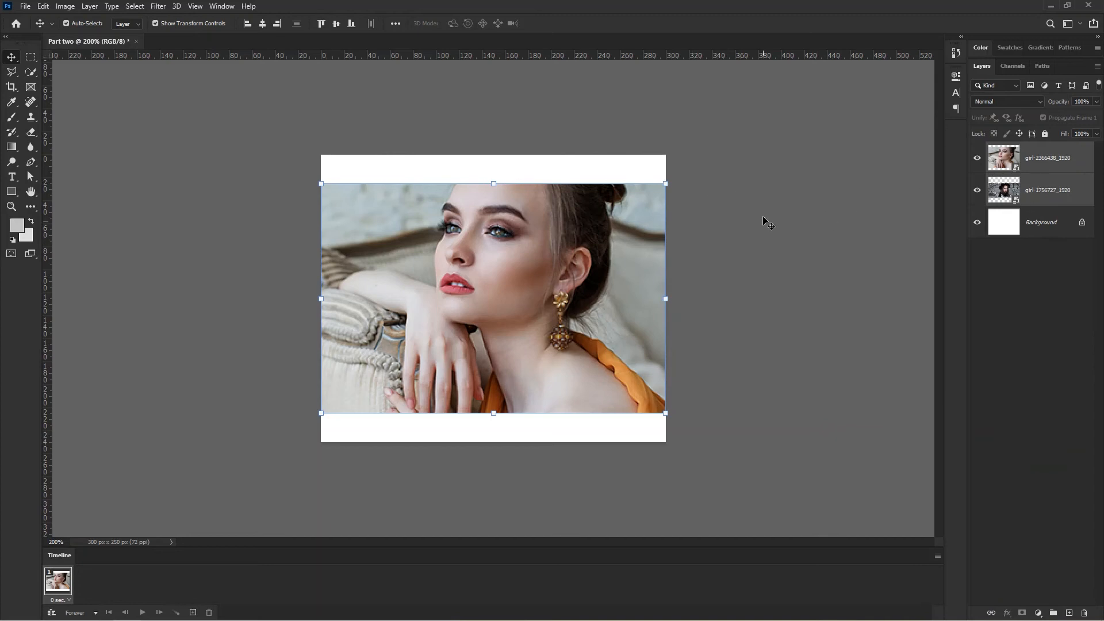
left_click_drag(666, 183, 726, 144)
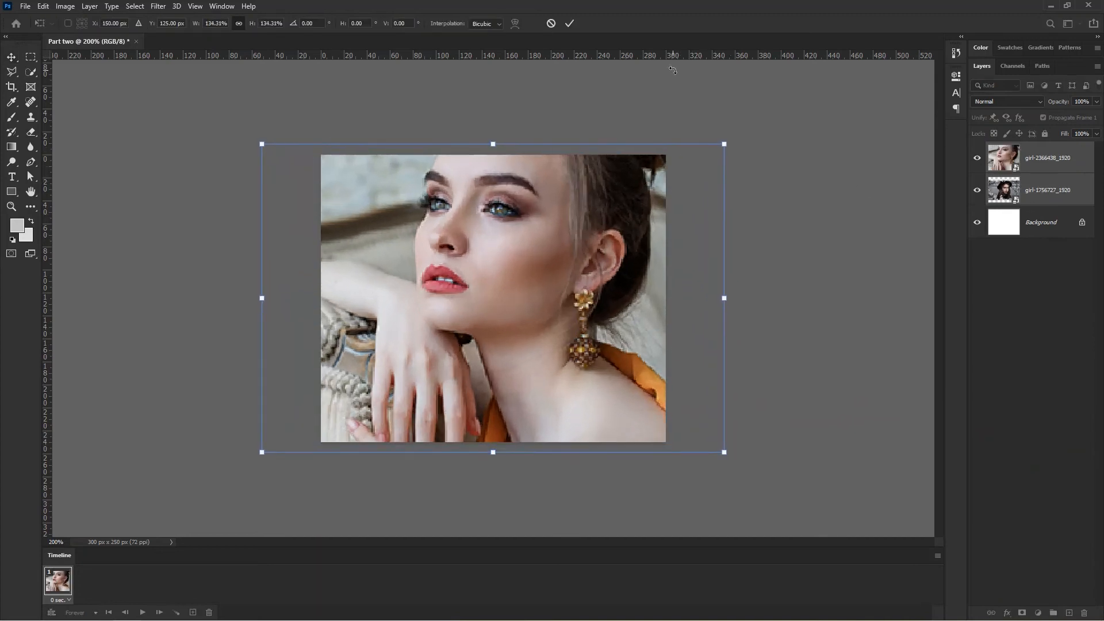
left_click(570, 23)
- Hide the girl-2366438_1920 layer and enlarge the girl-1756727_1920 photo by about 115% to cover the canvas
left_click(977, 158)
left_click(1031, 201)
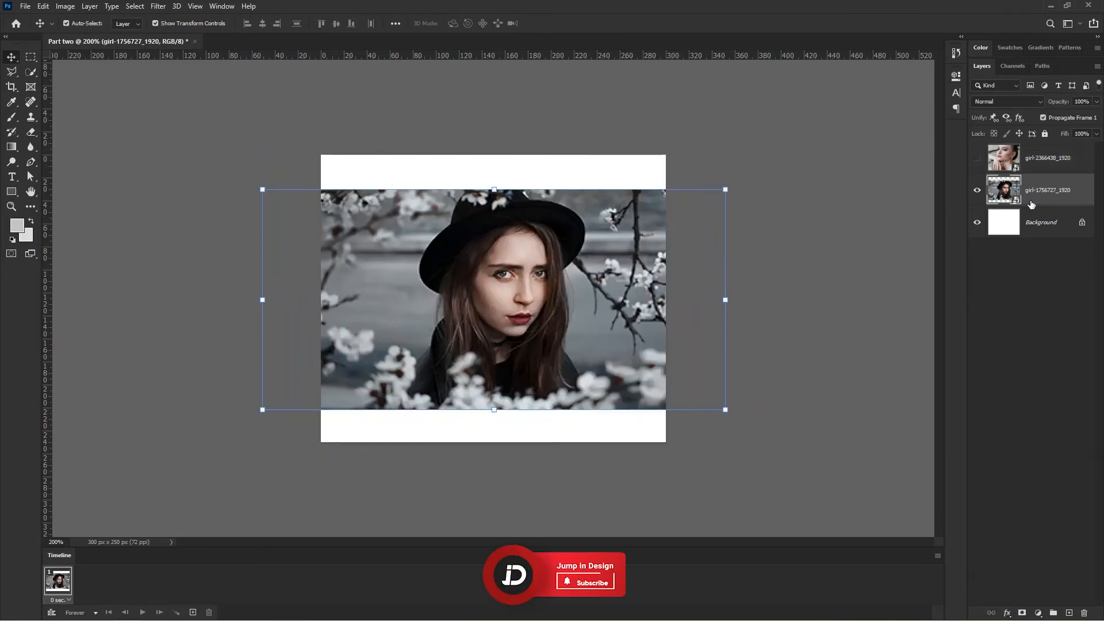
left_click_drag(725, 189, 799, 153)
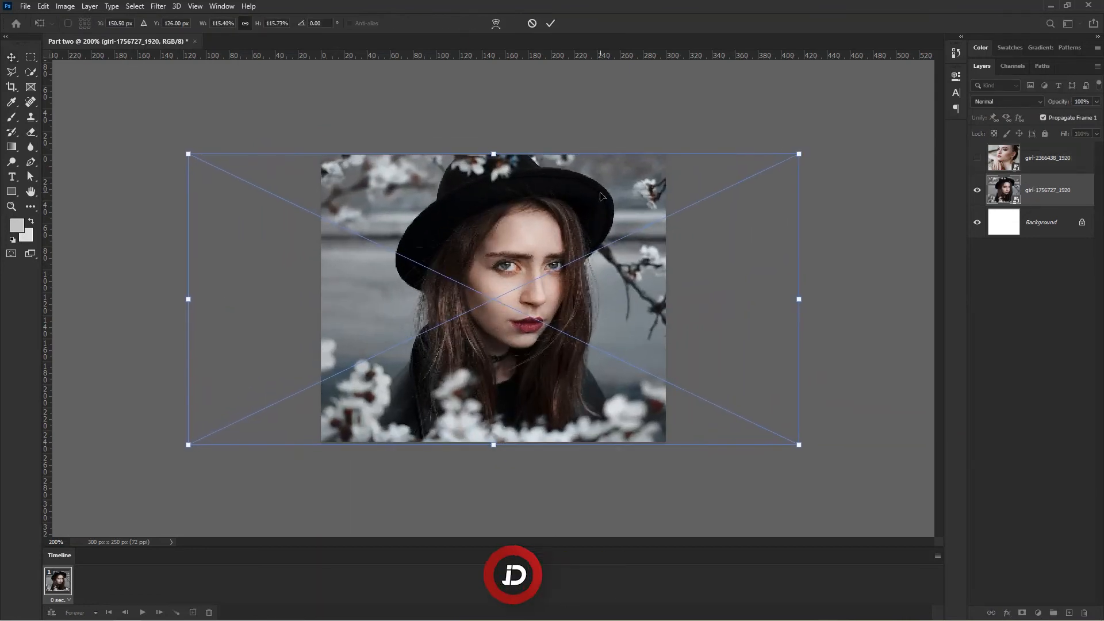
left_click(551, 23)
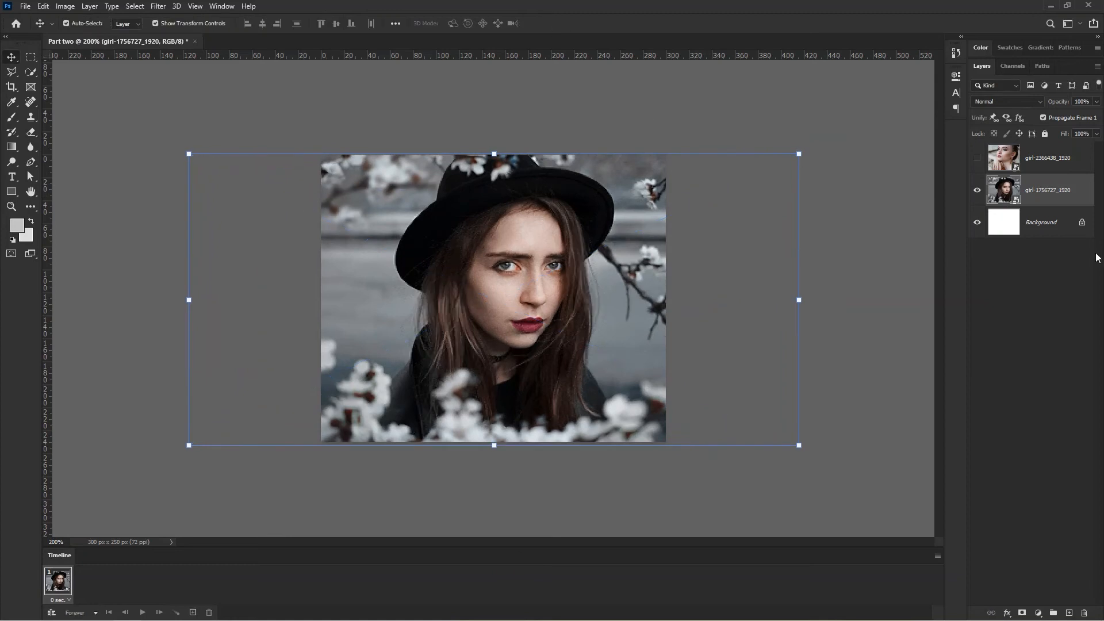
- Rasterize both photo layers together, turning the placed smart objects into pixel layers
left_click(1054, 173, "shift")
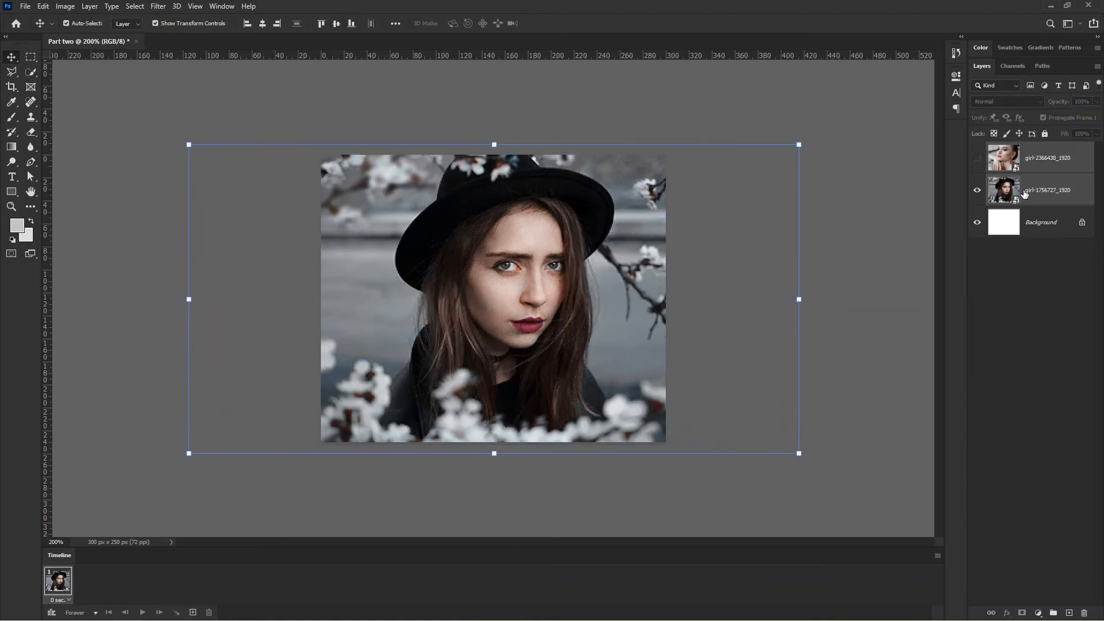
right_click(1067, 161)
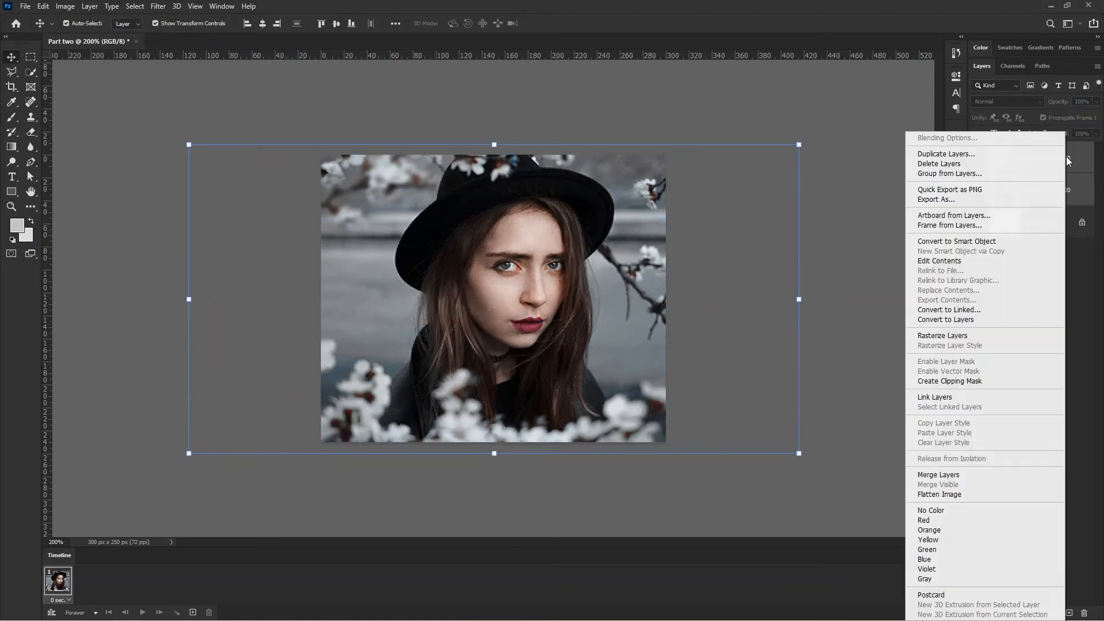
left_click(937, 336)
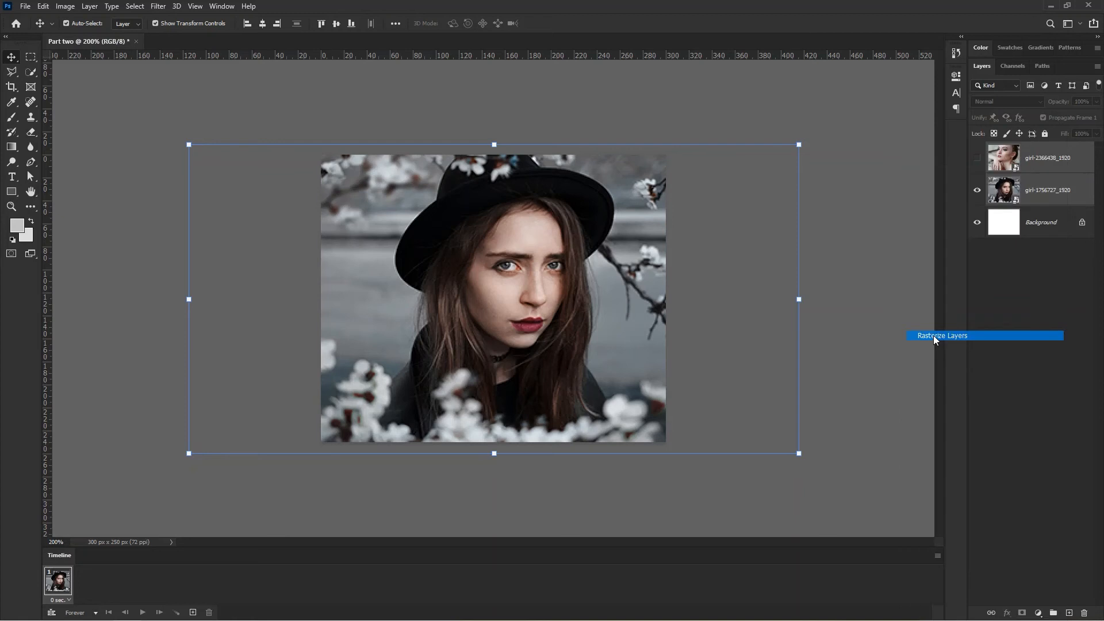
left_click(1078, 358)
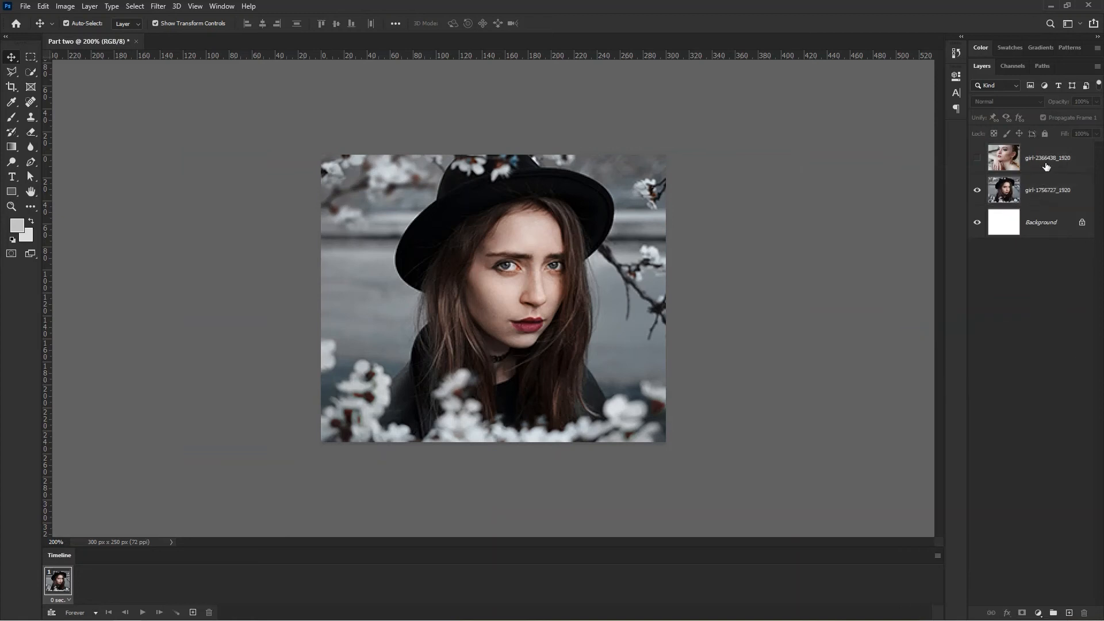
left_click(1047, 164)
left_click(1053, 197, "shift")
right_click(1063, 161)
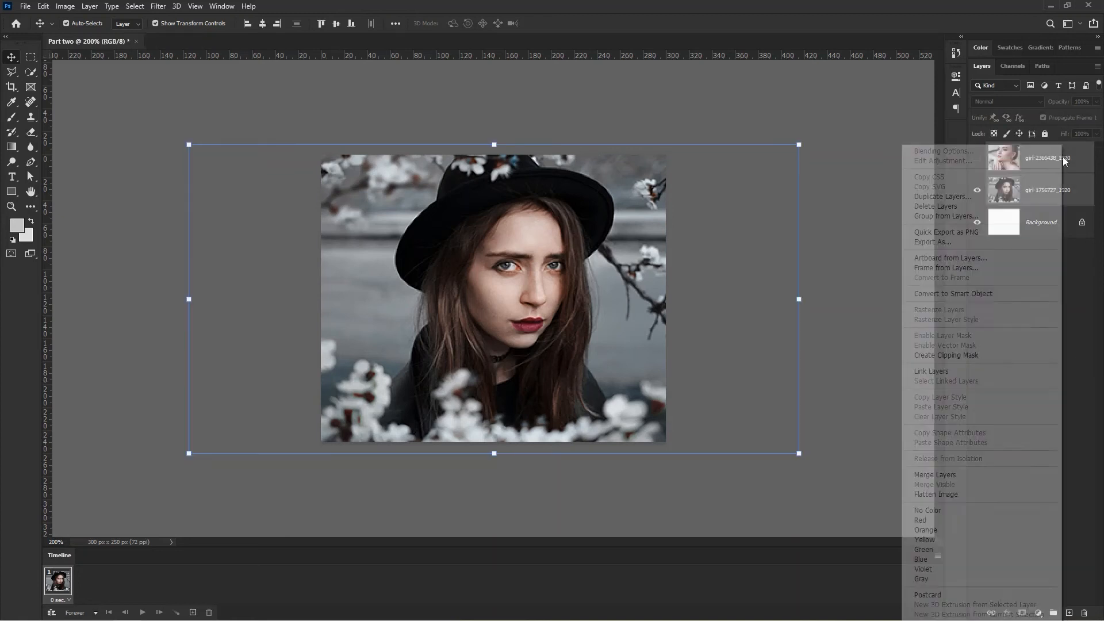
left_click(899, 286)
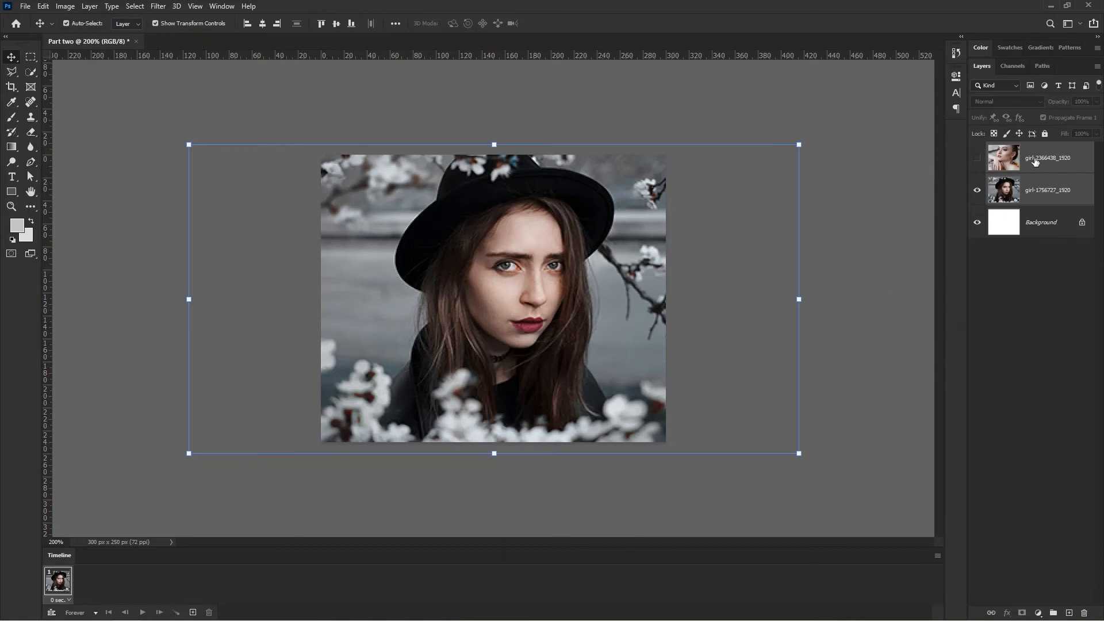
- Rename the upper photo layer "Image 01" and the lower photo layer "Image 02"
double_click(1035, 159)
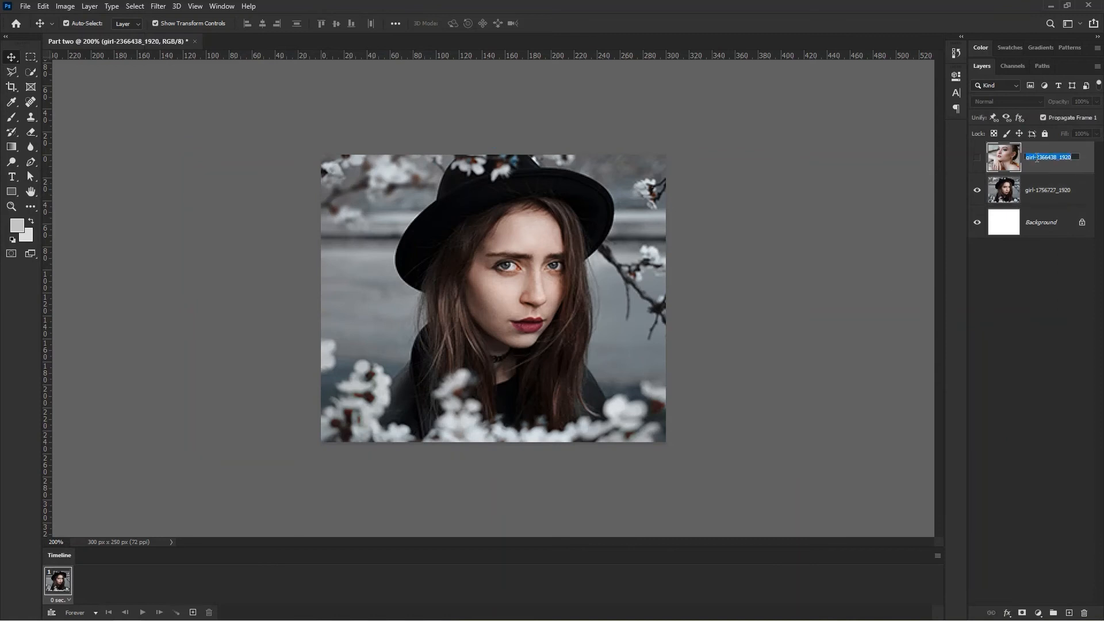
type("Image 01")
key("Return")
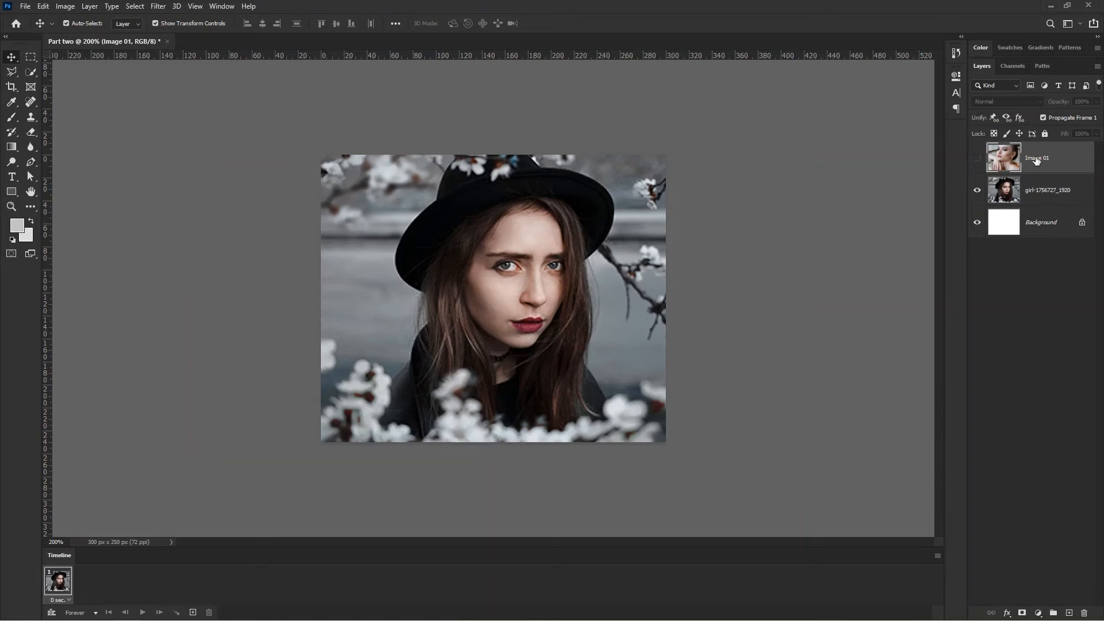
double_click(1039, 191)
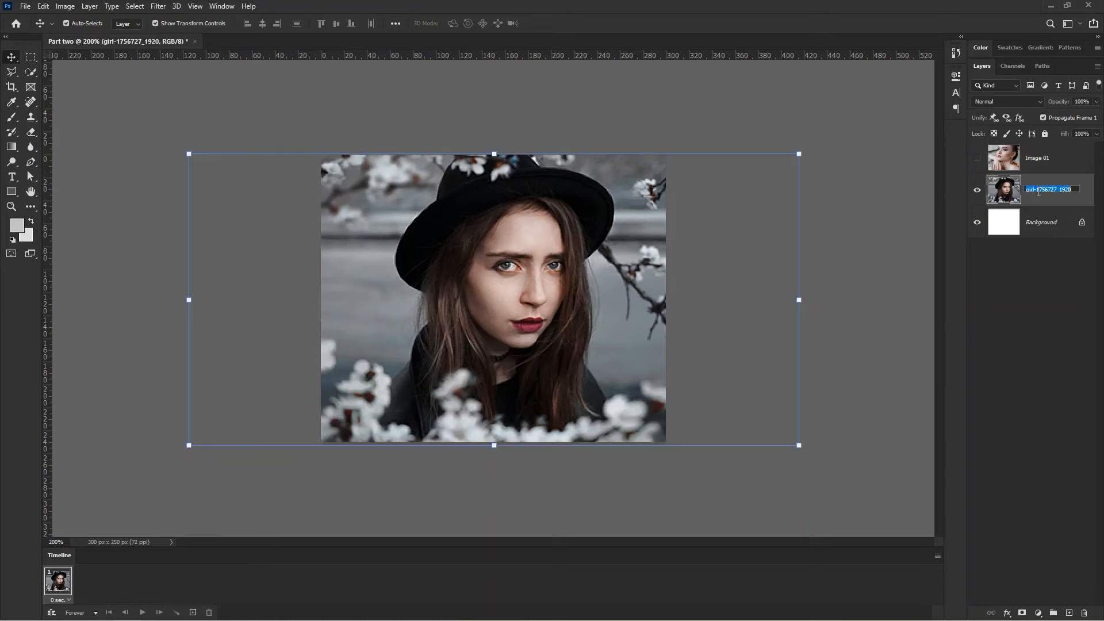
type("Image 02")
key("Return")
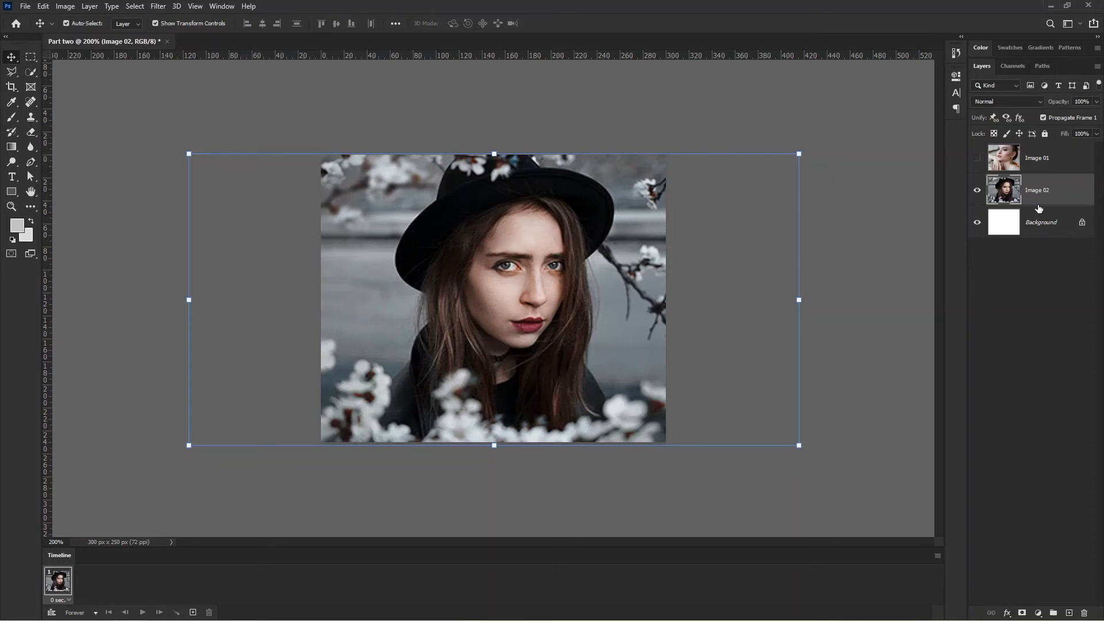
- Hide the Image 02 layer and select the Background layer
left_click(1039, 285)
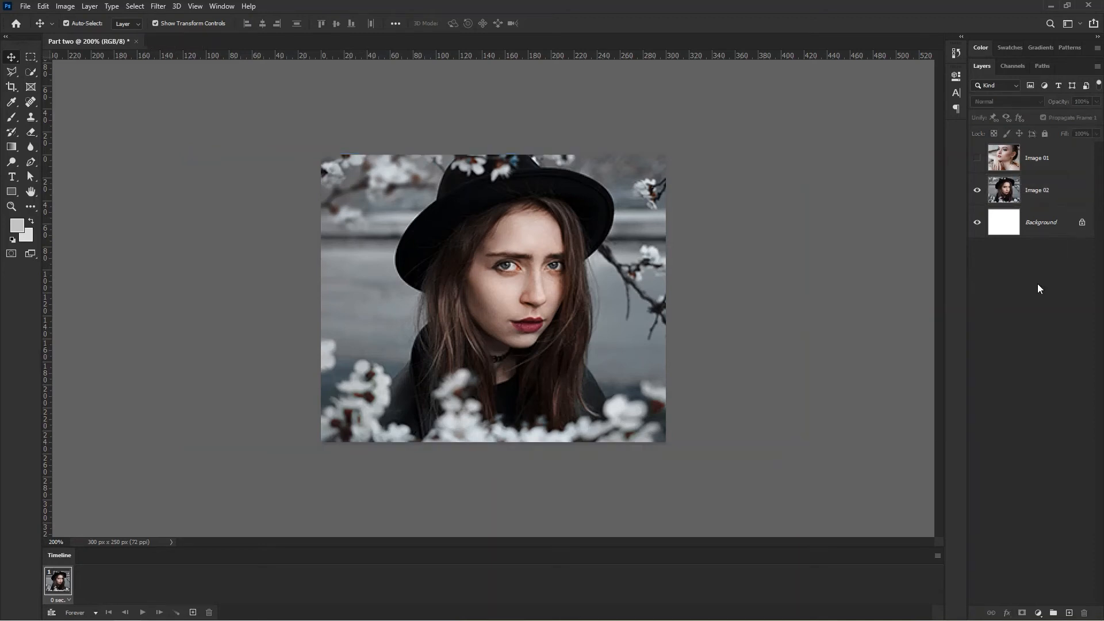
left_click(977, 190)
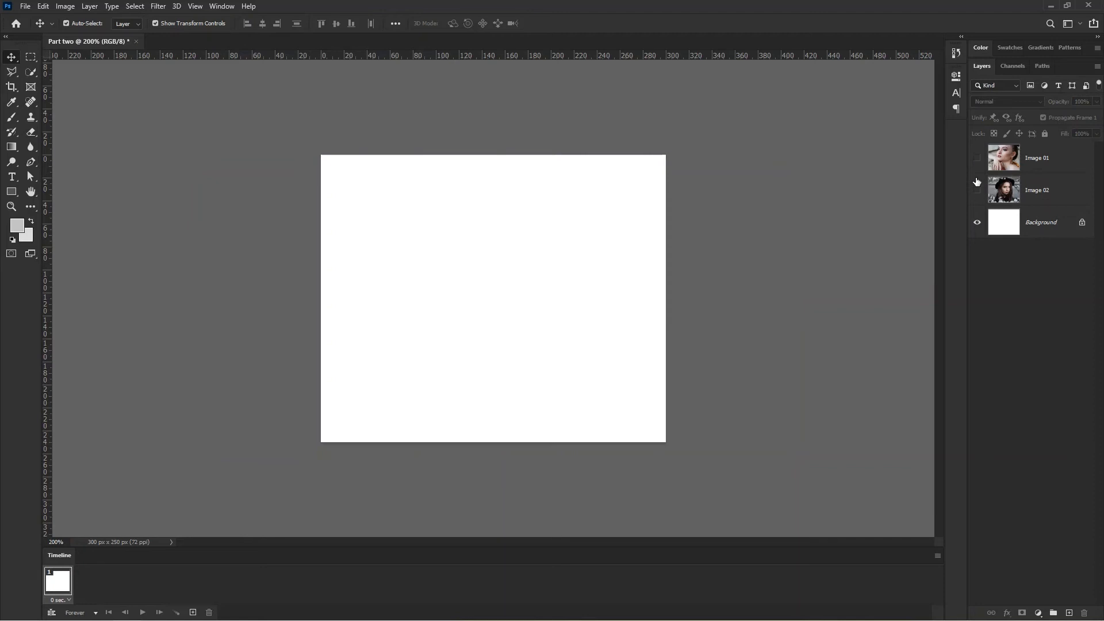
left_click(1038, 230)
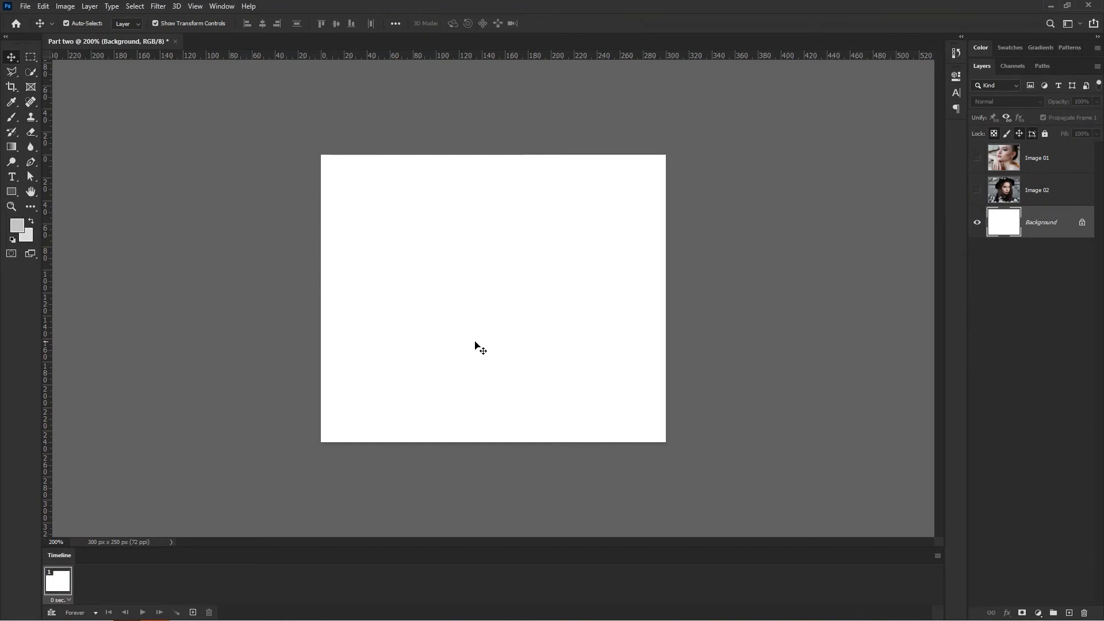
- Draw a full-height vertical rectangle about 23 x 252 px near the canvas centre and fill it with #151515
left_click(13, 196)
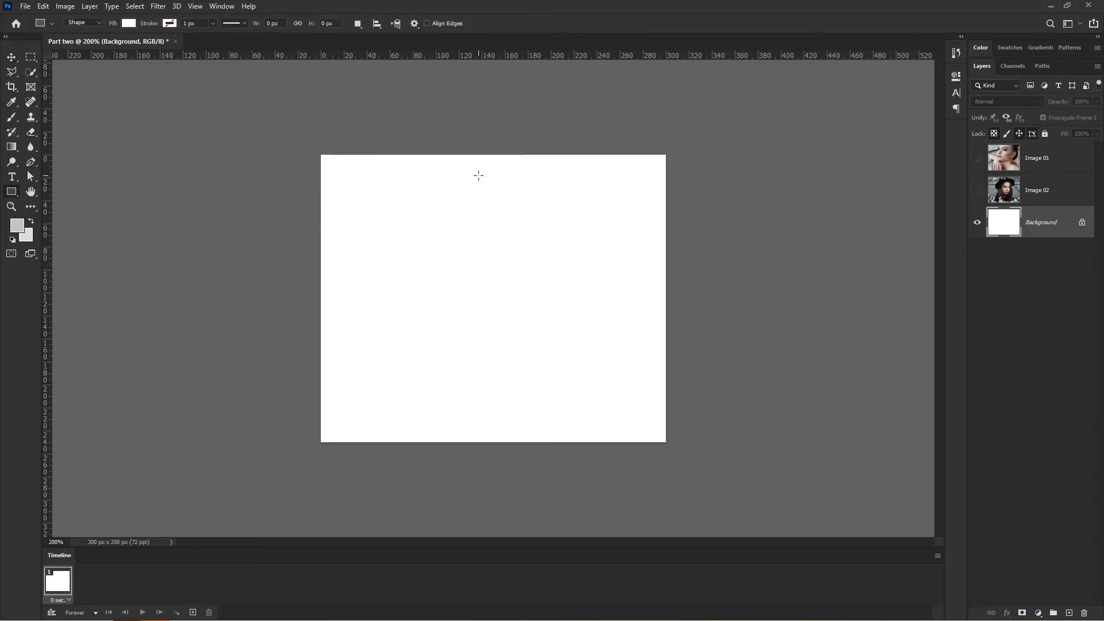
left_click_drag(459, 157, 485, 442)
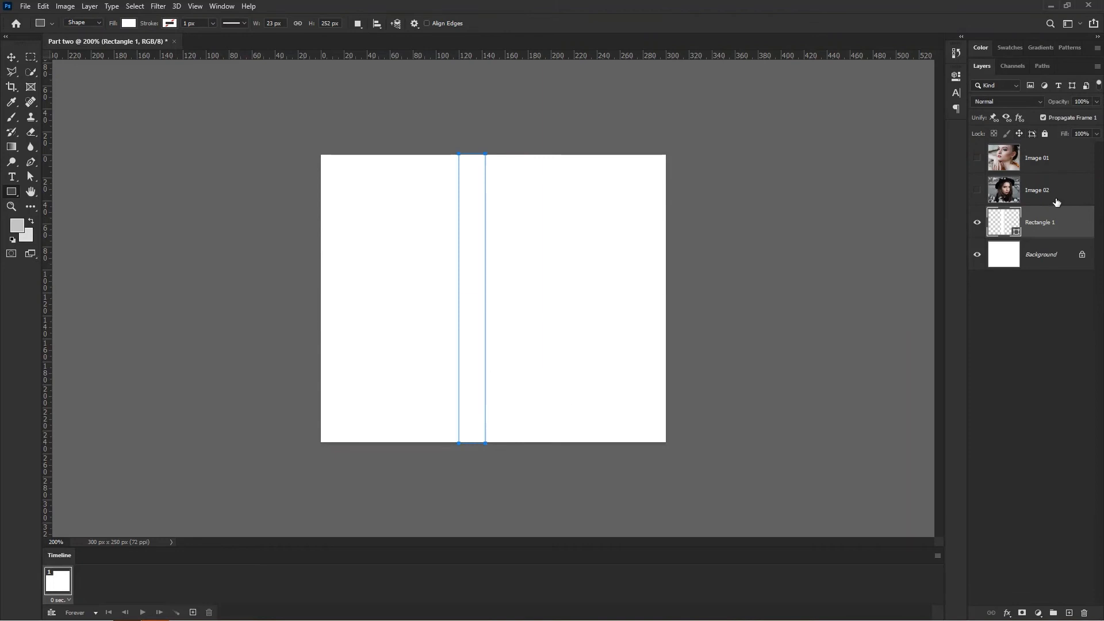
double_click(1014, 222)
left_click(788, 262)
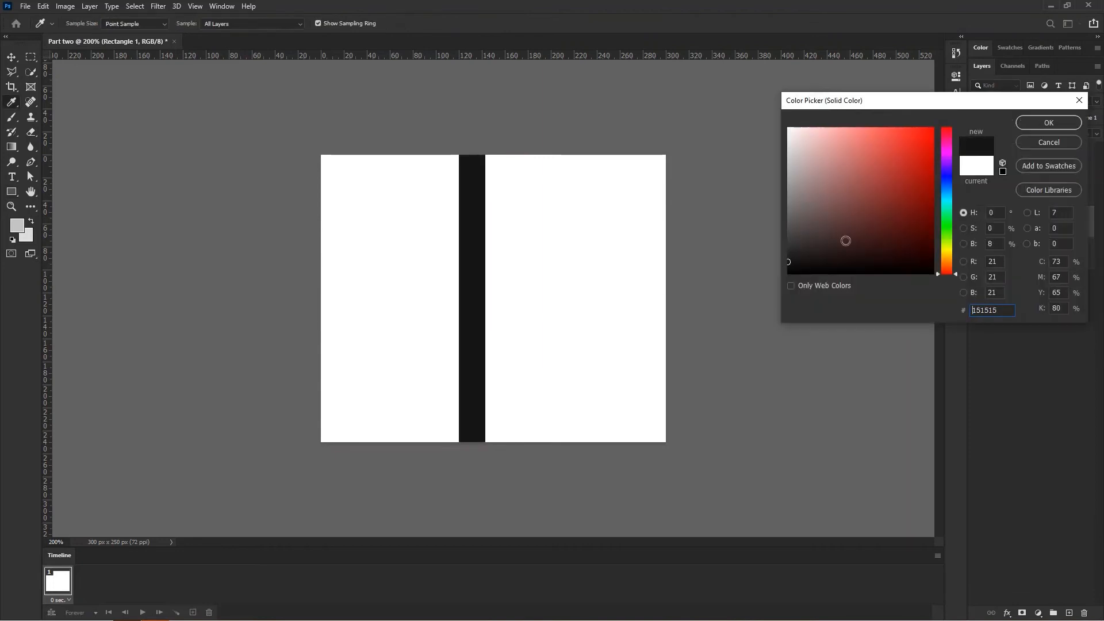
left_click(1042, 123)
- Skew the dark rectangle about -10.3° vertically into a slanted stripe and position it across the canvas's full height, slightly left of centre
left_click(12, 57)
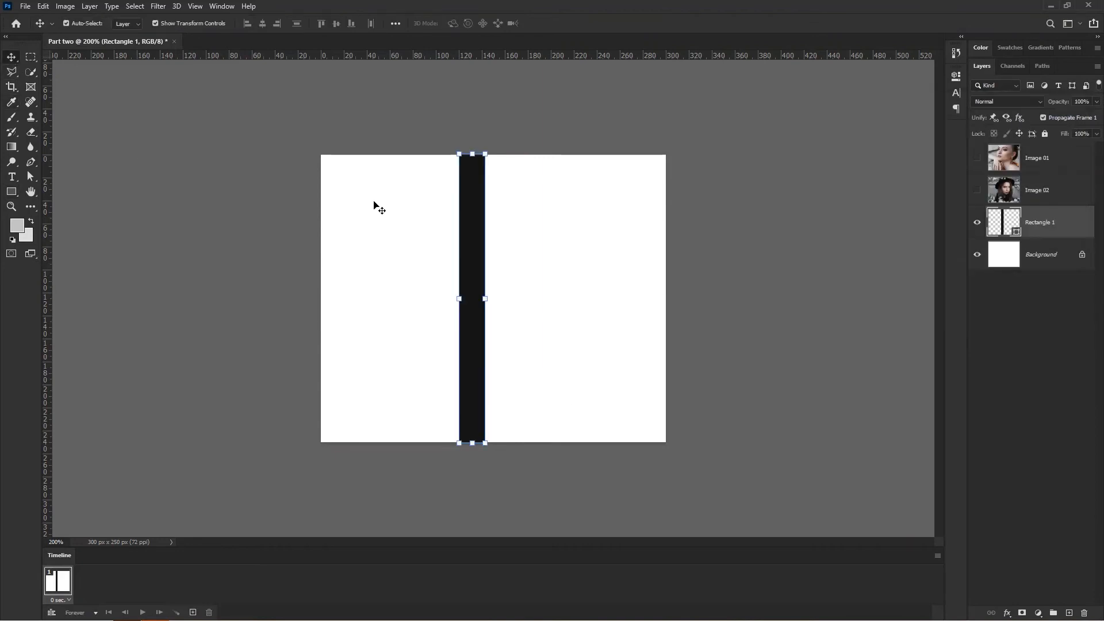
key("ctrl")
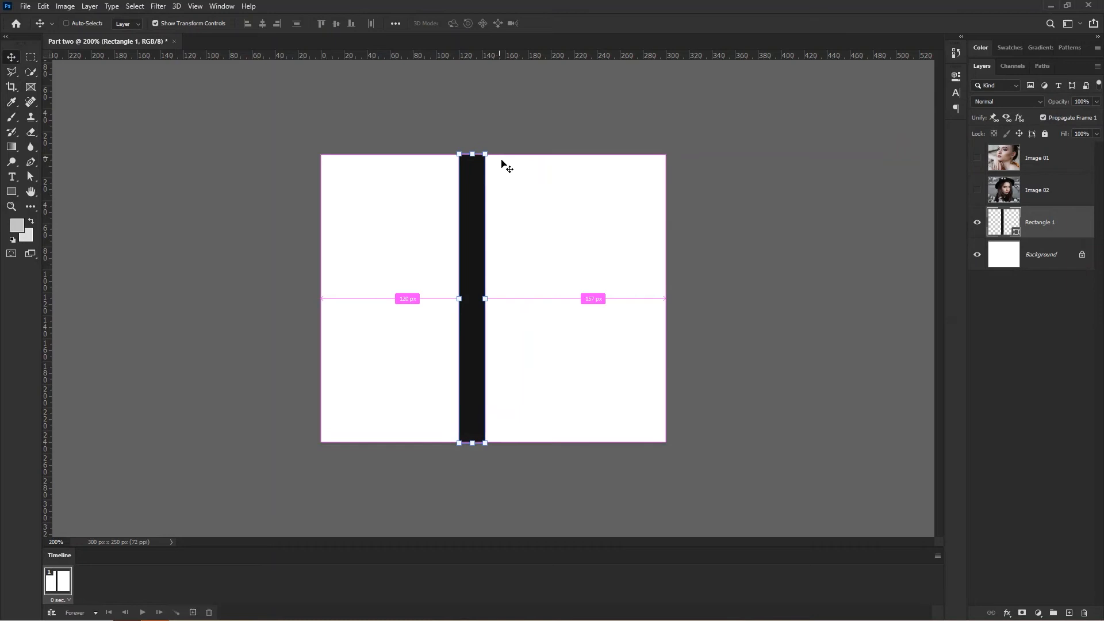
key("ctrl+t")
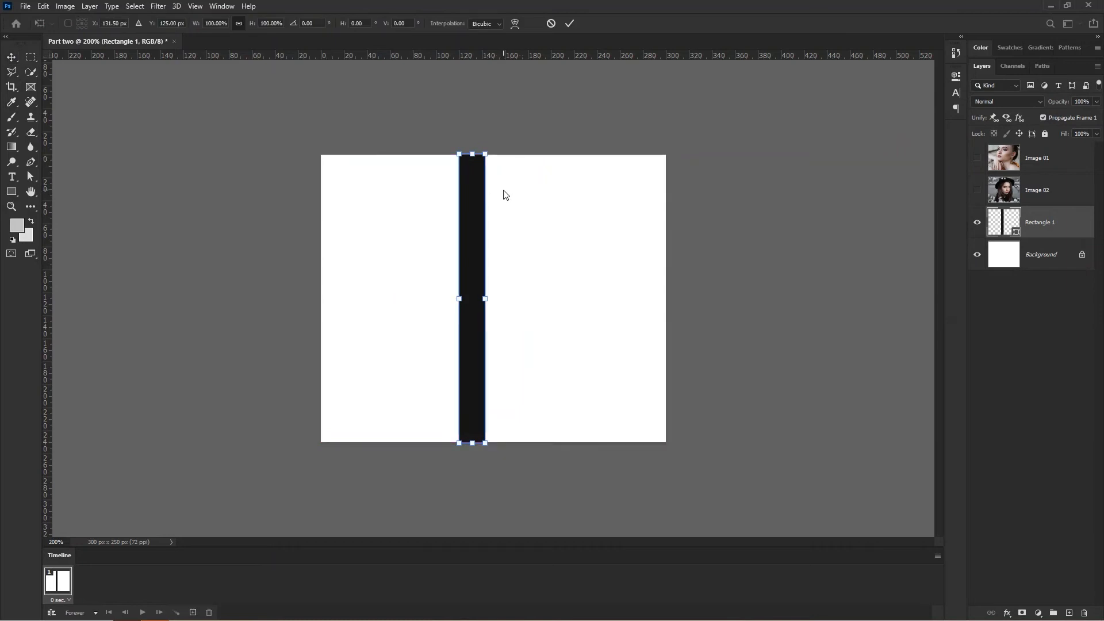
right_click(503, 195)
left_click(531, 233)
left_click_drag(475, 162, 555, 163)
right_click(487, 159)
left_click(517, 196)
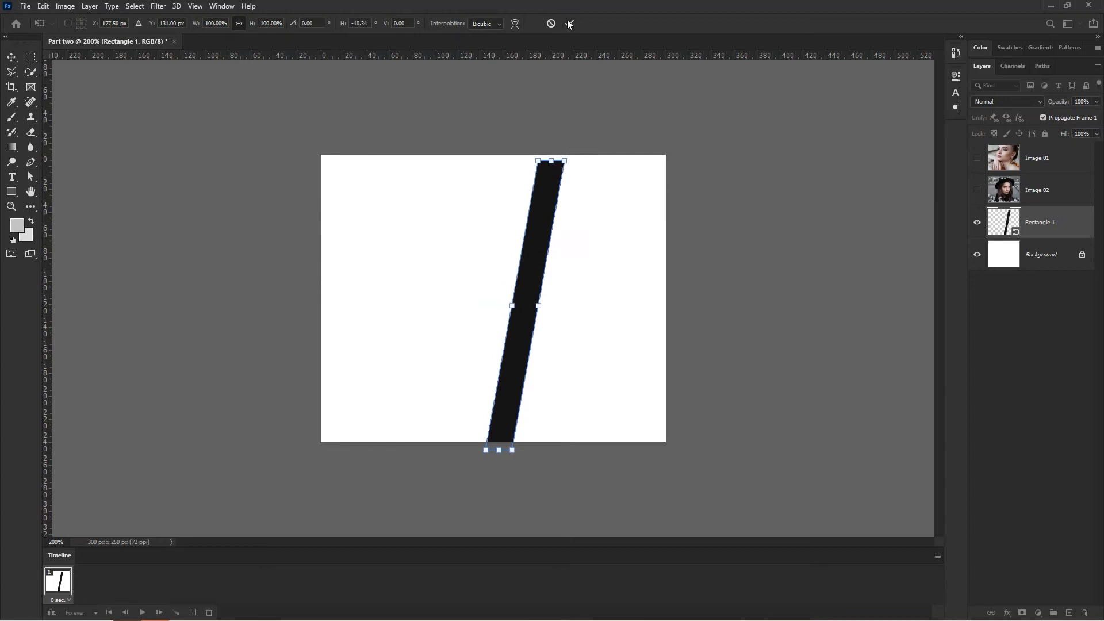
left_click(569, 23)
left_click_drag(545, 218, 485, 214)
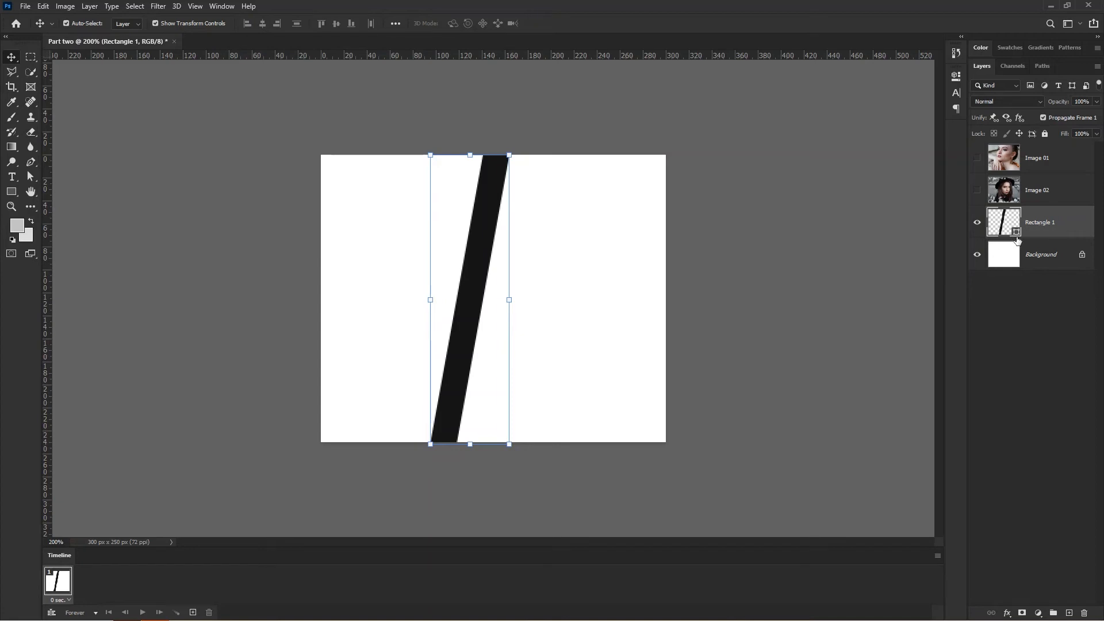
- Show the Image 02 layer and shift its photo left by about 43 px
left_click(1034, 195)
left_click(977, 190)
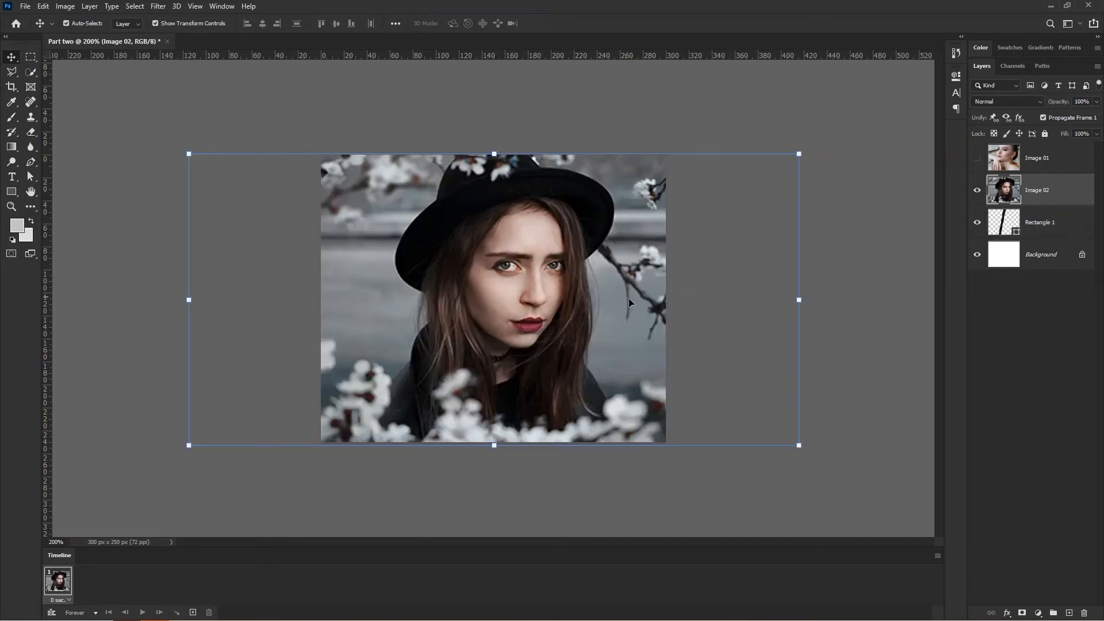
left_click_drag(569, 305, 519, 293)
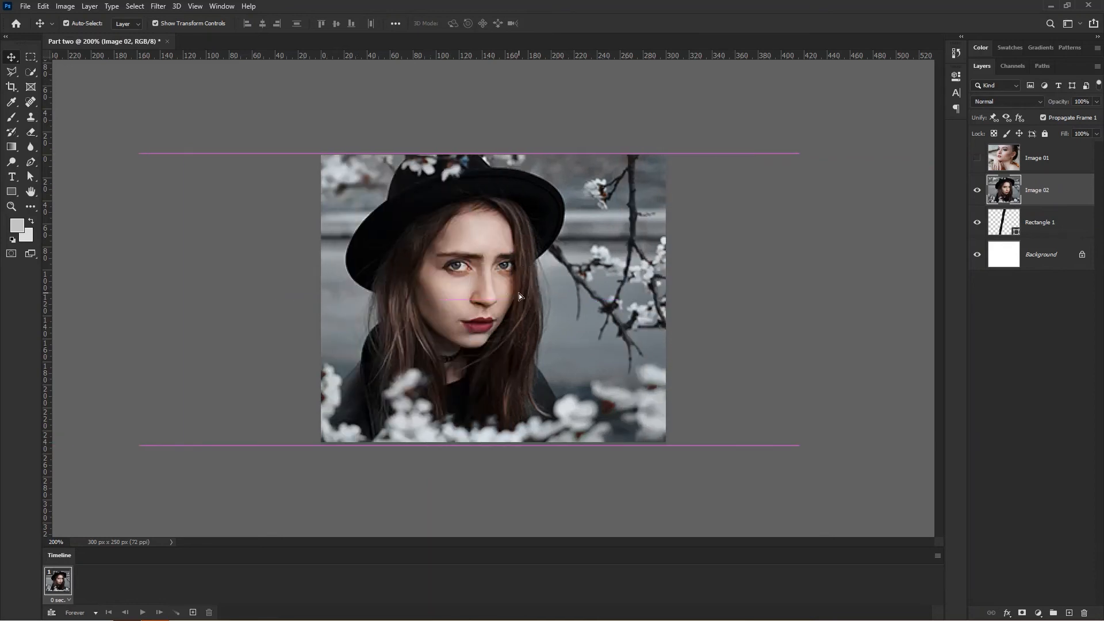
- Place the Rectangle 1 layer above both photo layers and move the stripe right to the canvas centre
left_click(1054, 226)
left_click_drag(1054, 226, 1048, 151)
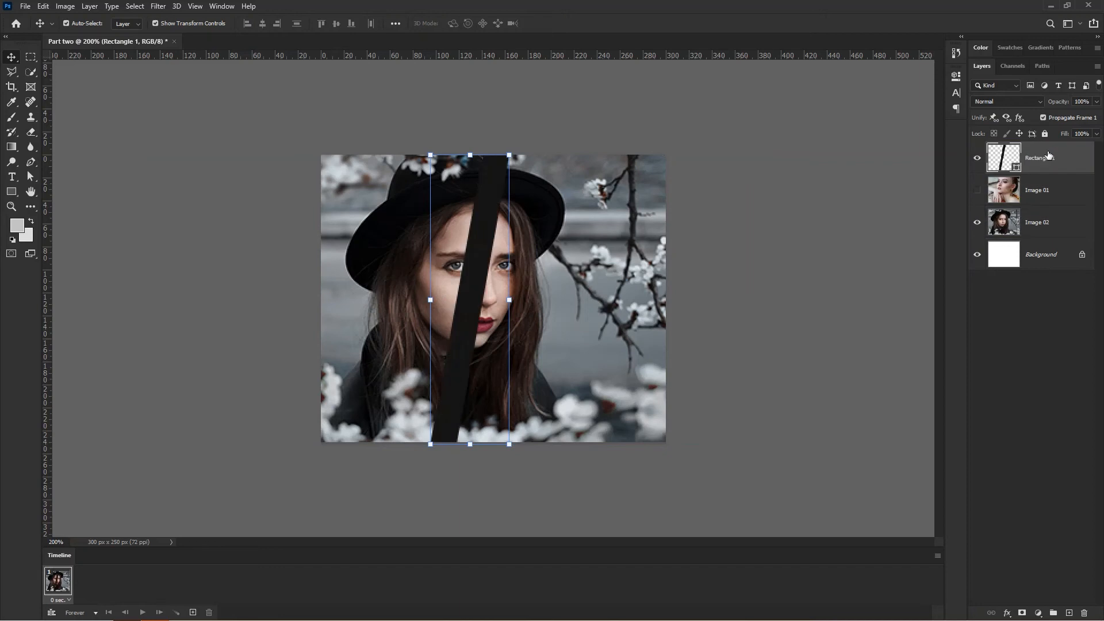
left_click_drag(469, 303, 495, 303)
- Hide the Image 02 layer and nudge the slanted stripe about 5 px further right
left_click(976, 158)
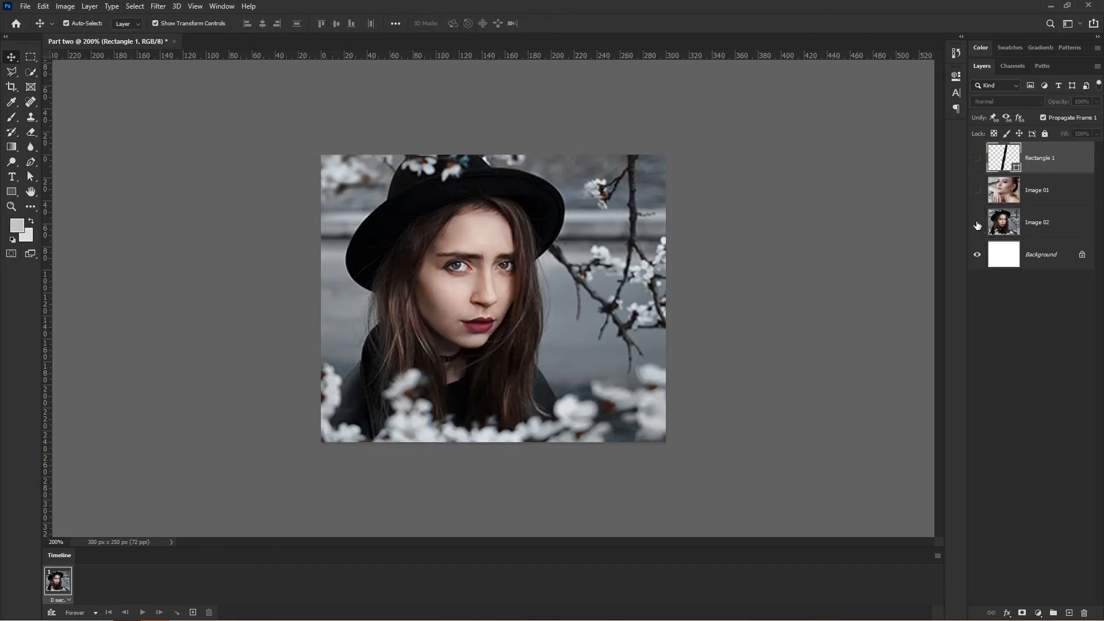
left_click(977, 222)
left_click(977, 159)
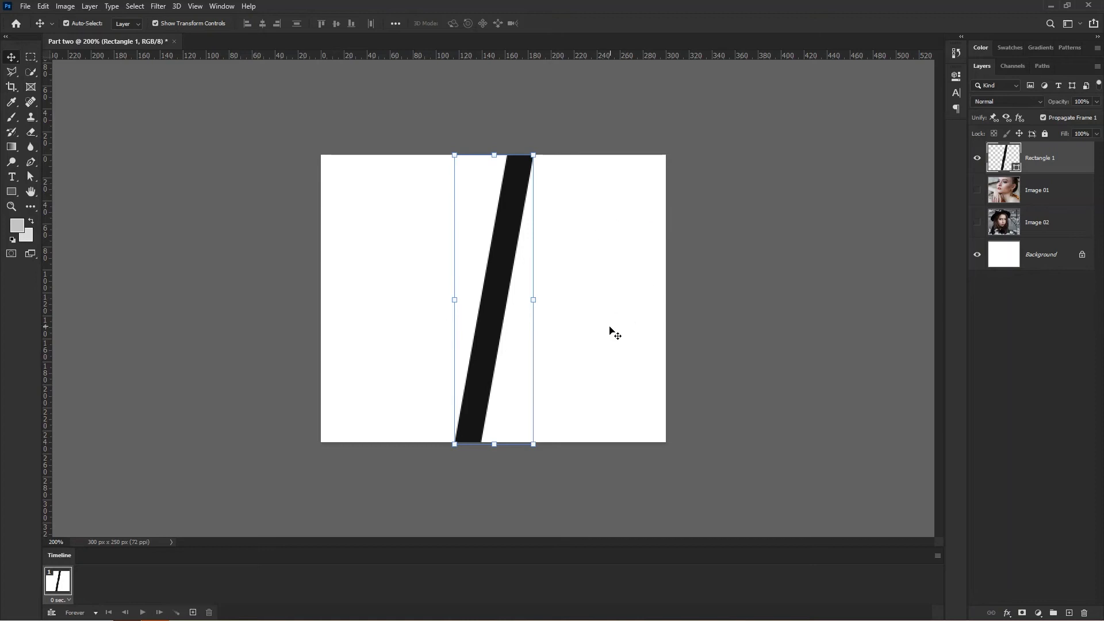
mouse_move(502, 305)
left_mouse_down()
mouse_move(512, 302)
mouse_move(501, 288)
left_mouse_up()
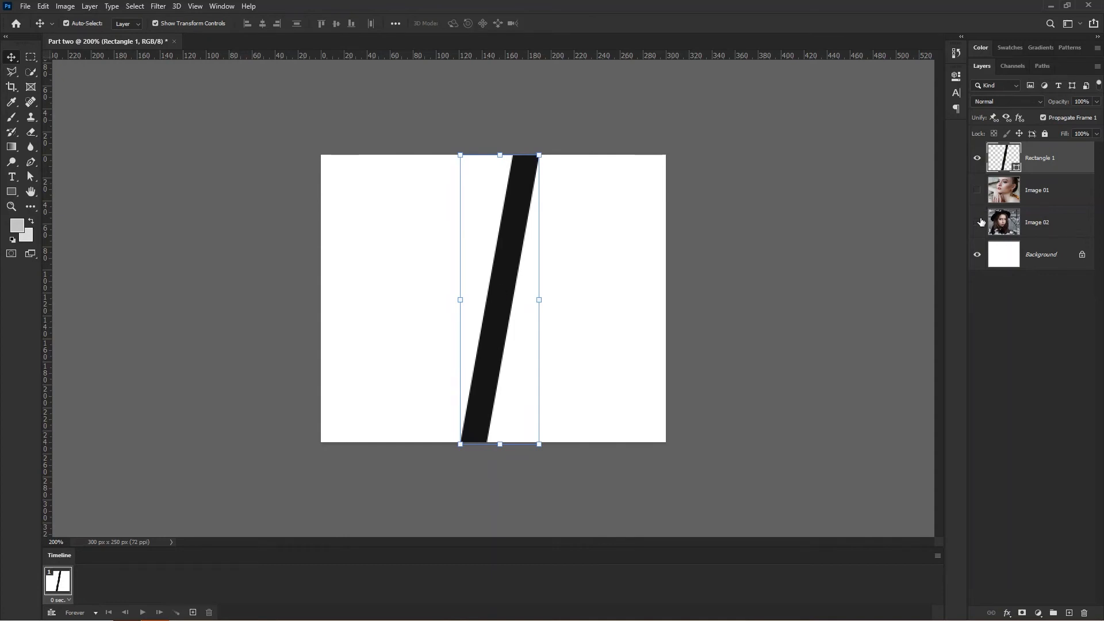
- Show Image 02 again and move its photo left so the face sits entirely left of the stripe
left_click(977, 222)
left_click(986, 222)
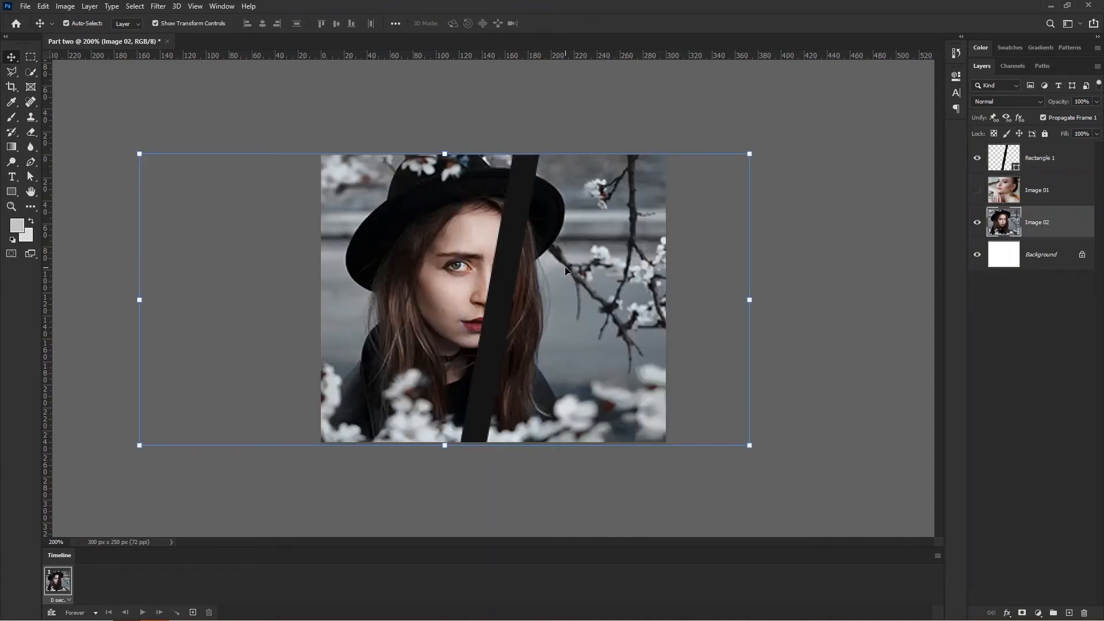
left_click_drag(566, 270, 528, 269)
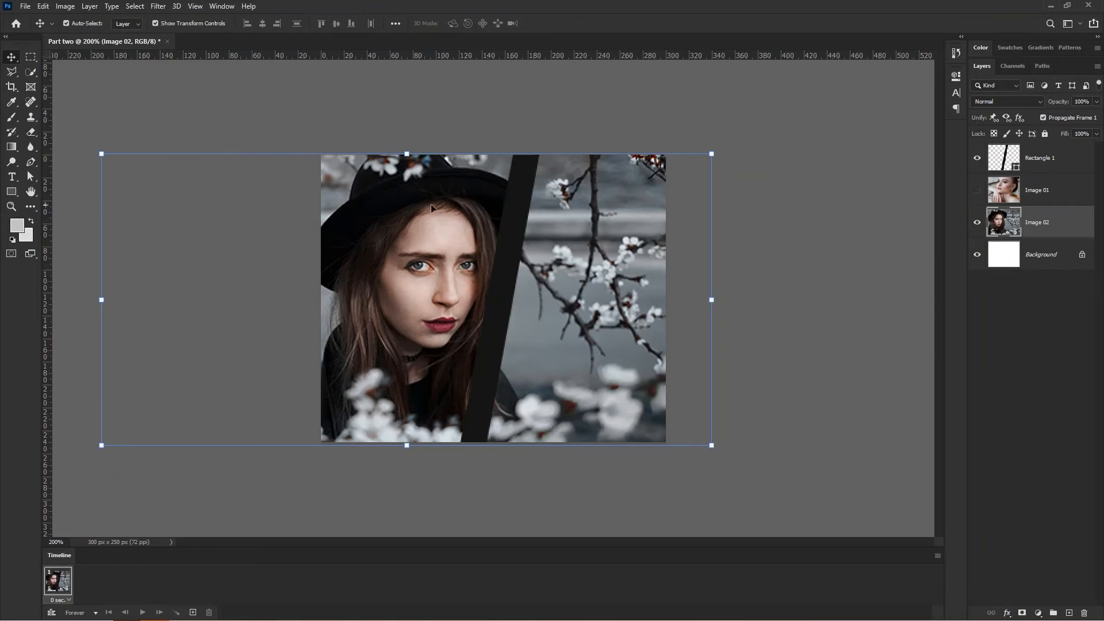
- Select the area right of the stripe with the Polygonal Lasso, cutting along the stripe, and delete it from Image 02
left_click(8, 74)
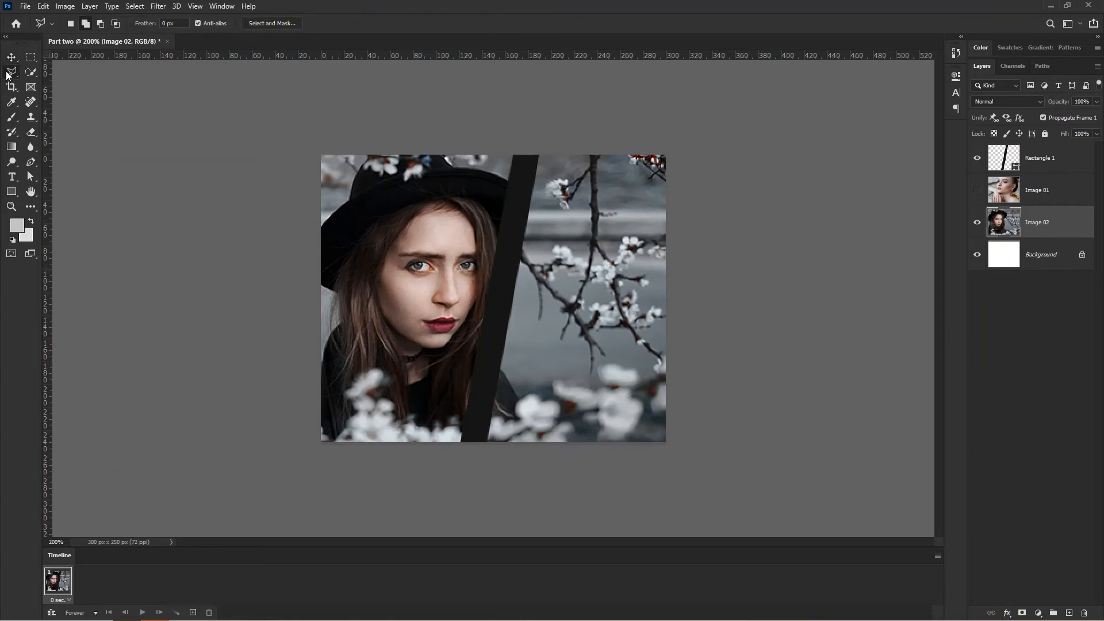
left_click(531, 139)
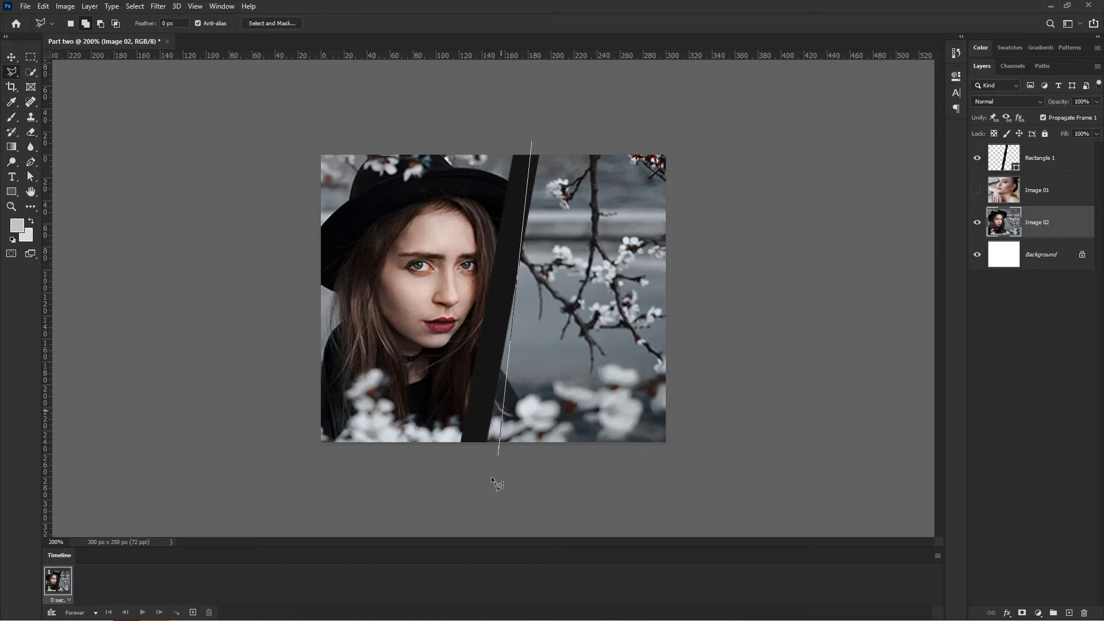
left_click(463, 510)
left_click(722, 499)
left_click(705, 134)
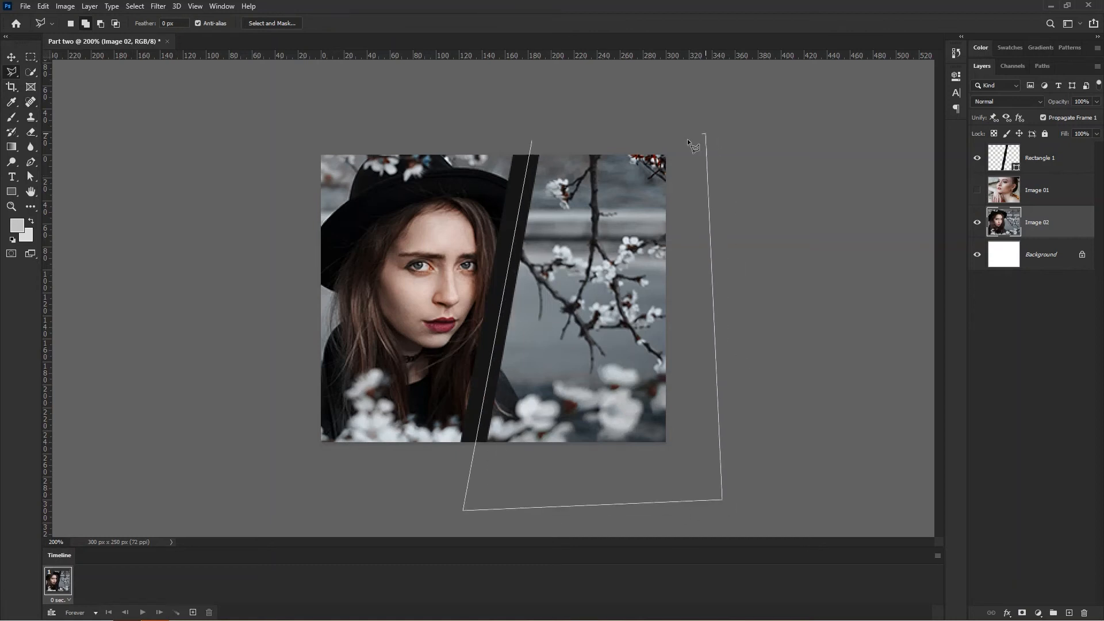
left_click(536, 140)
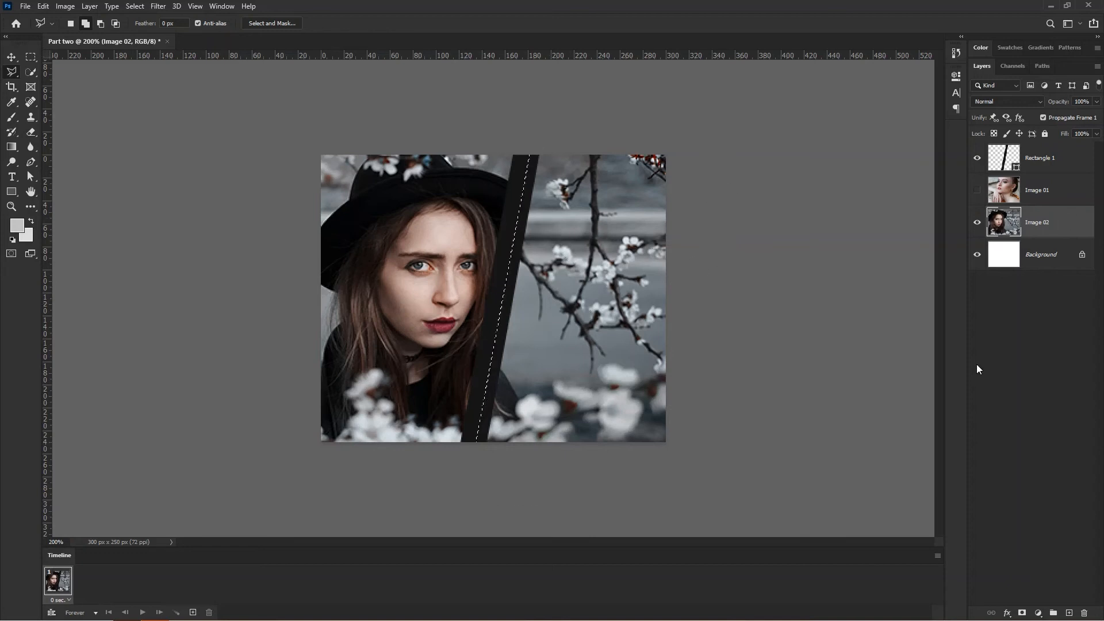
key("Delete")
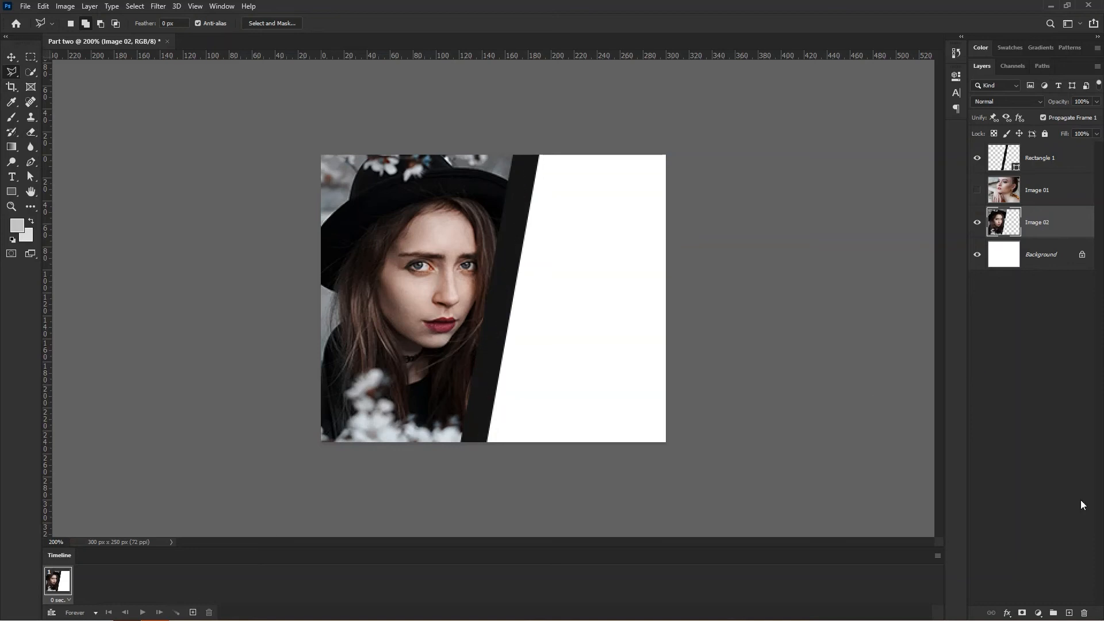
- Hide Image 02, show Image 01 and move its photo left so the face sits left of the stripe
left_click(1038, 189)
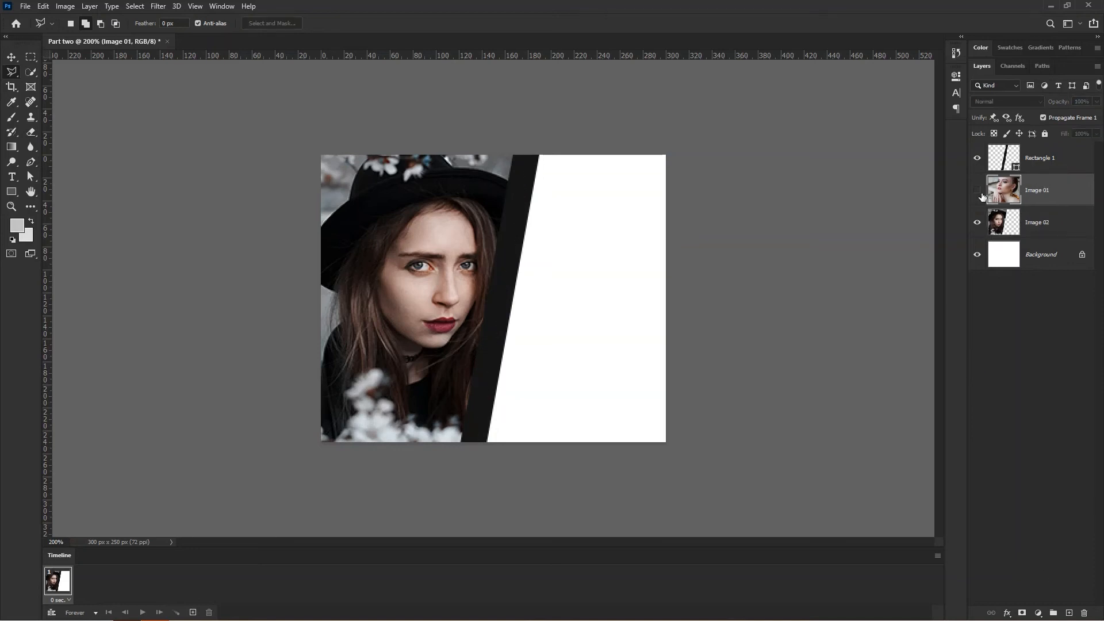
left_click(978, 228)
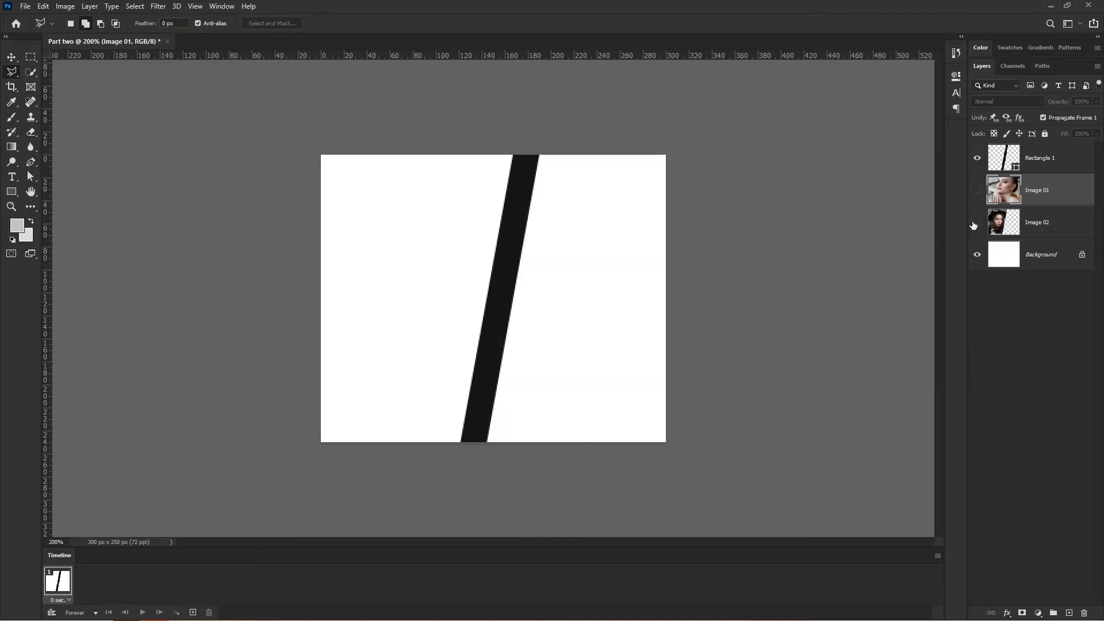
left_click(977, 191)
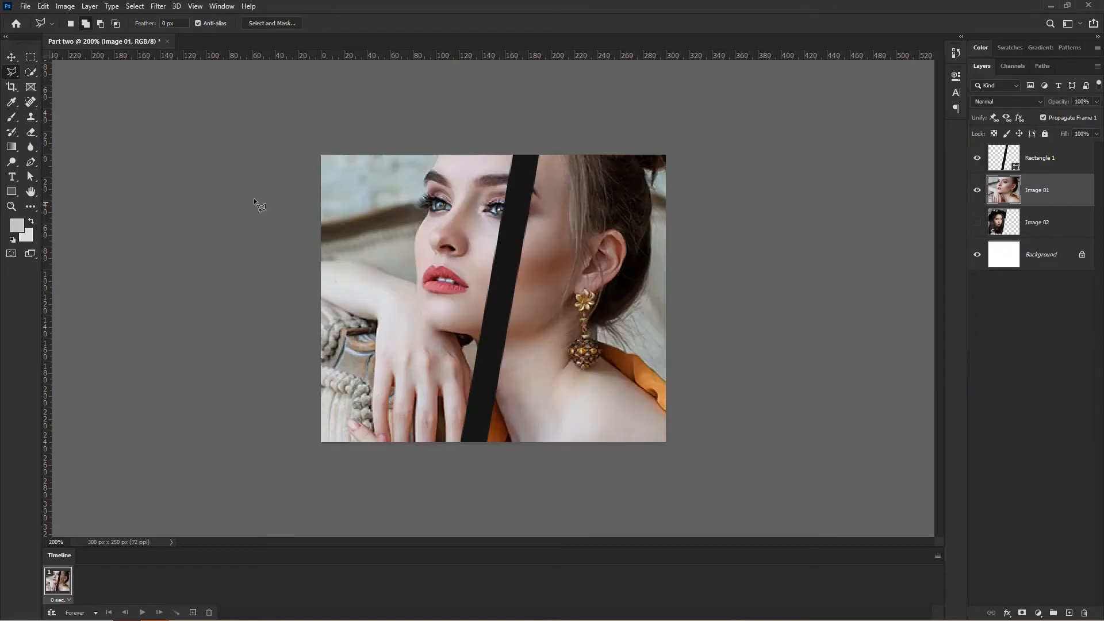
left_click(11, 57)
left_click_drag(633, 309, 562, 312)
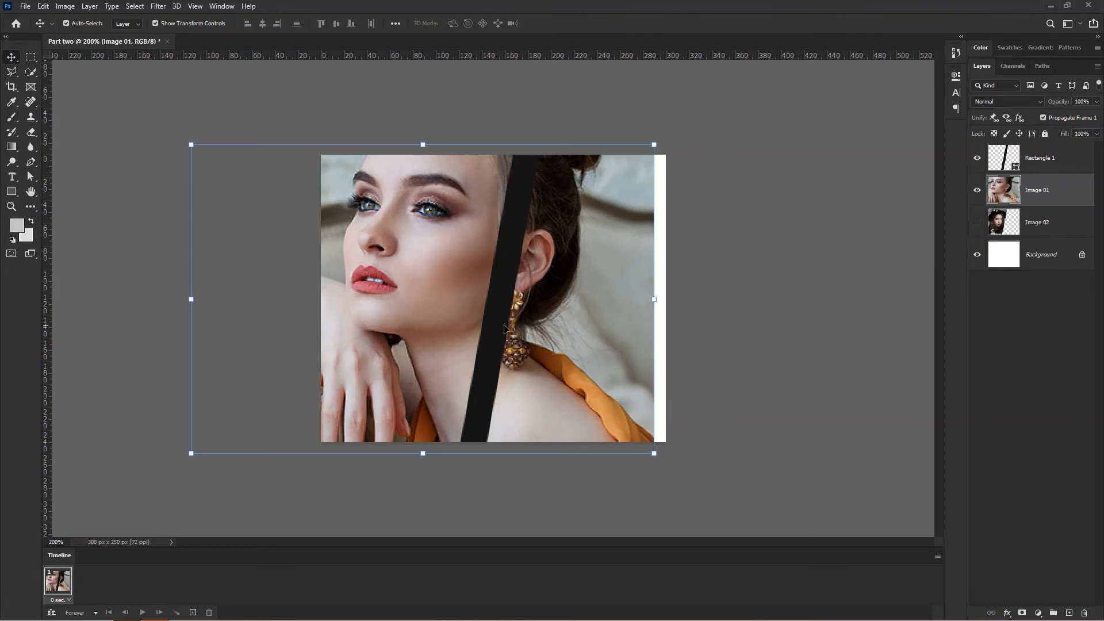
- Outline the area right of the stripe with the Polygonal Lasso and delete that part of Image 01
left_click(17, 73)
left_click(529, 140)
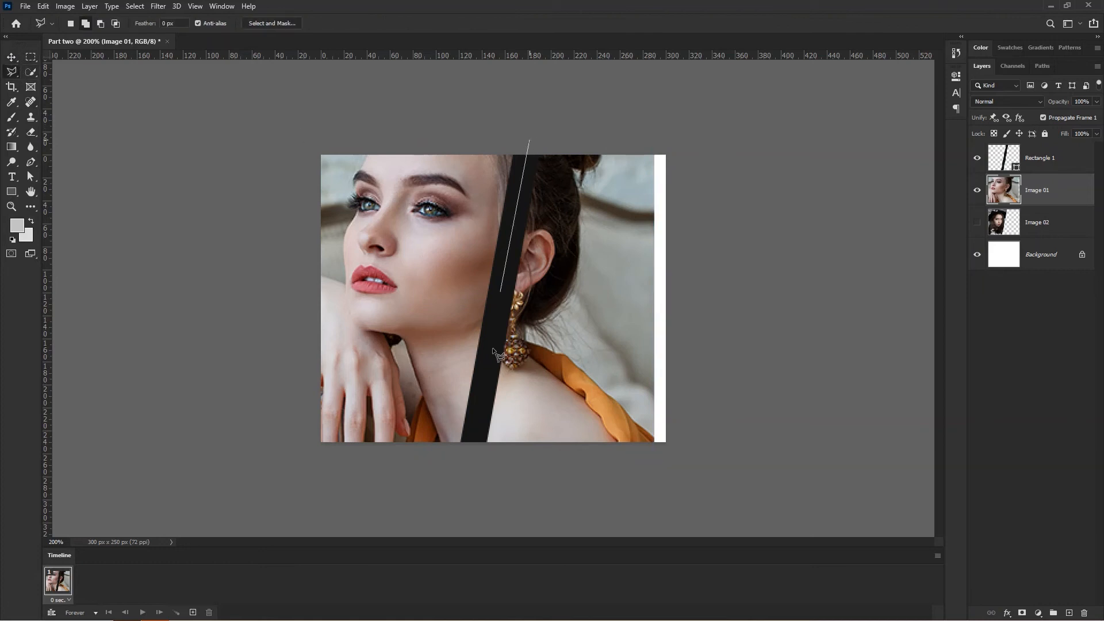
left_click(470, 512)
left_click(741, 502)
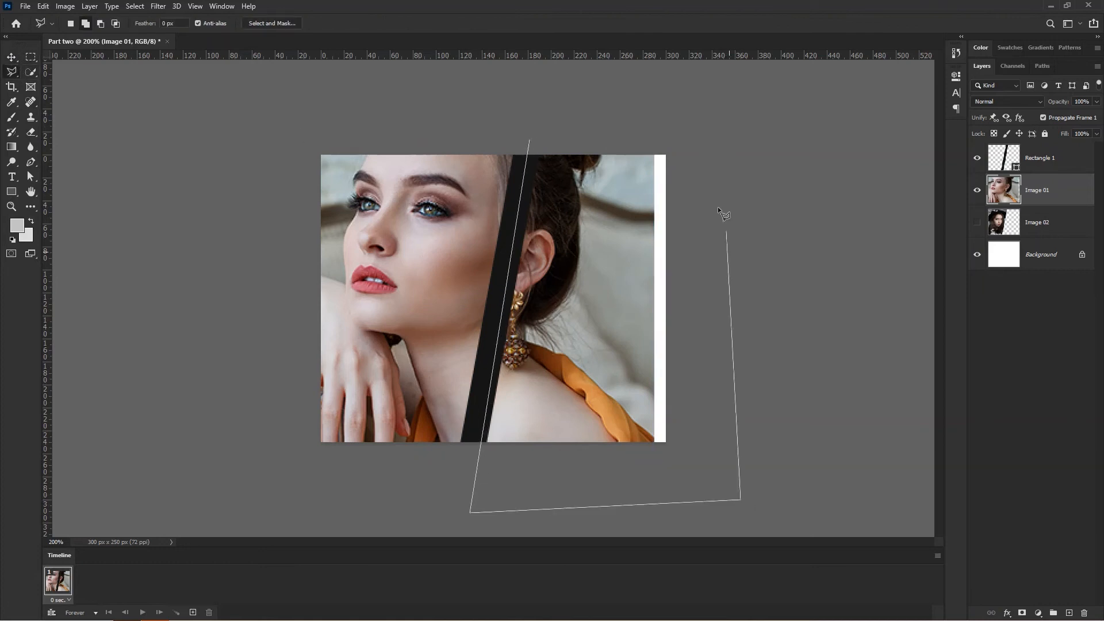
key("Escape")
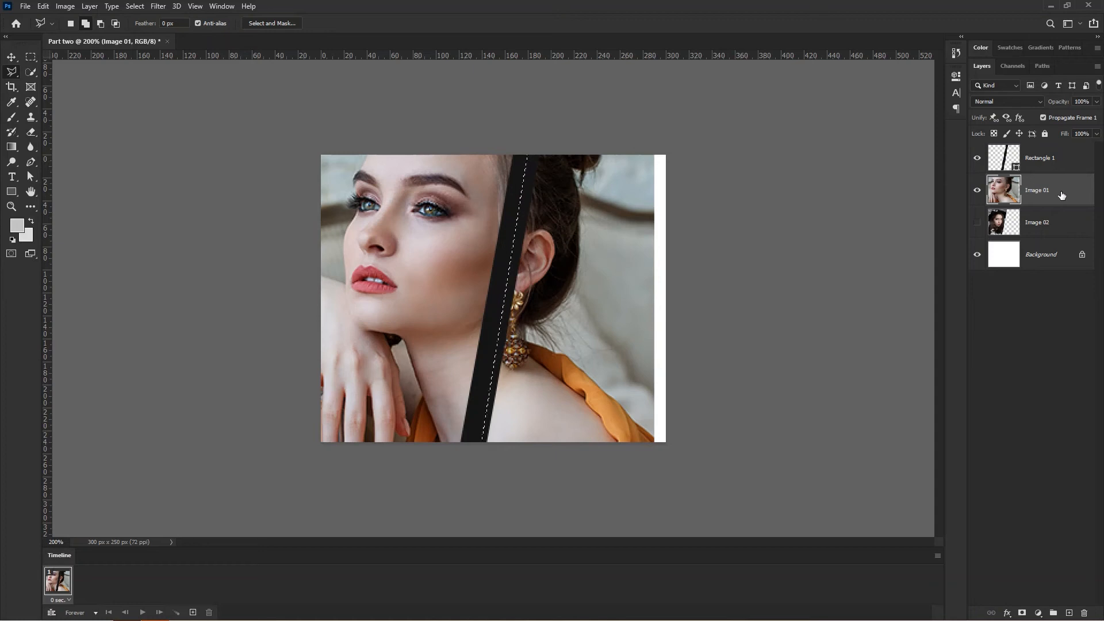
key("Delete")
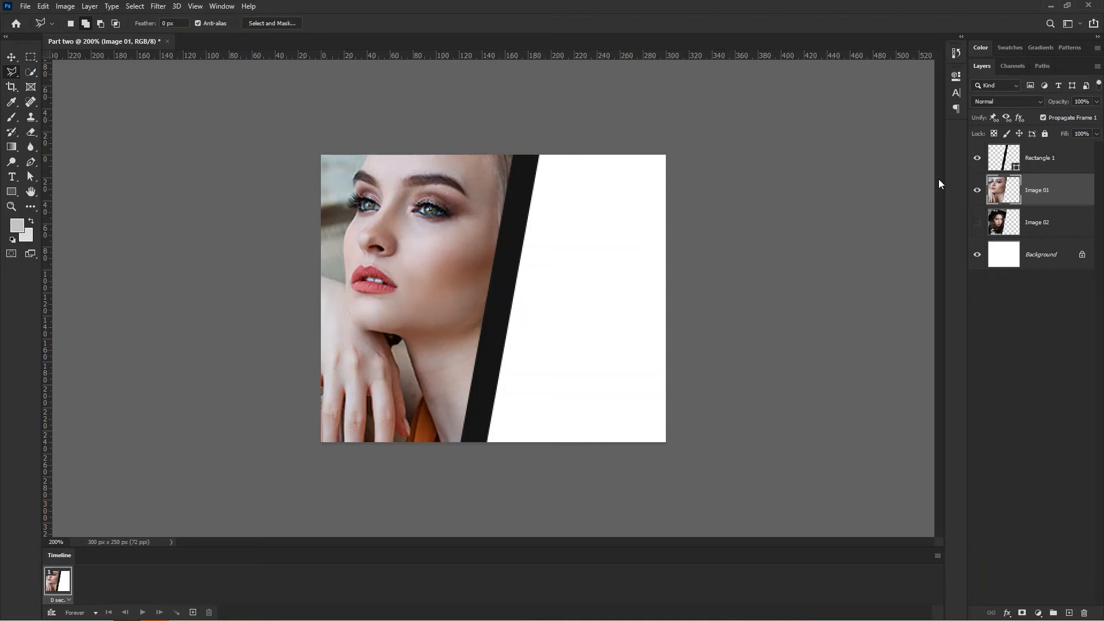
- Hide the Image 01 layer and add the text "LOGO" in the white area right of the stripe
left_click(977, 190)
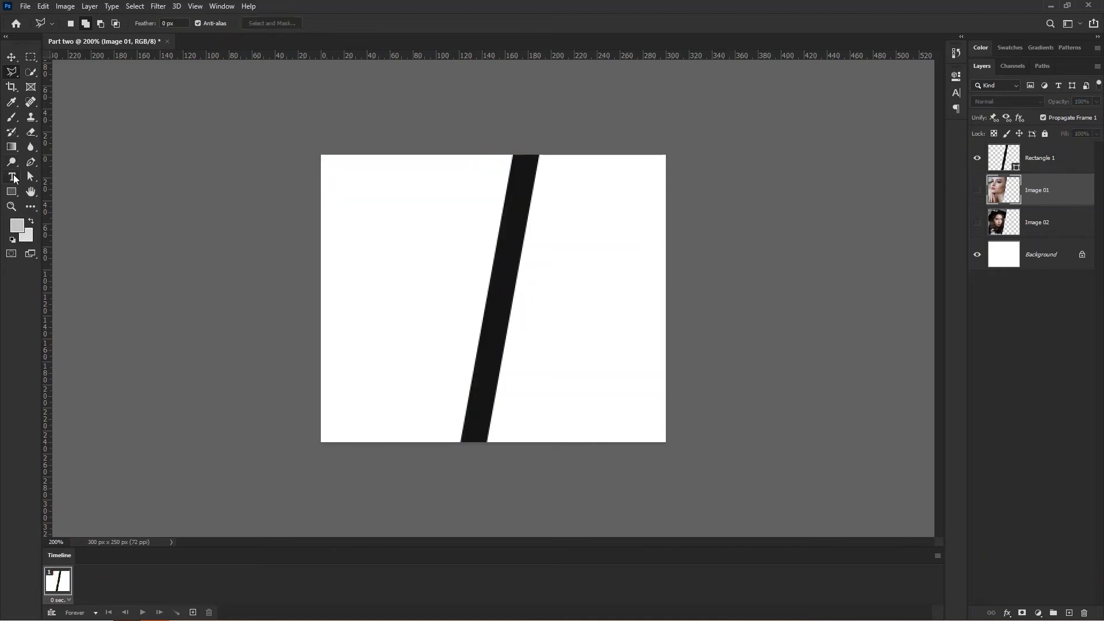
left_click(12, 177)
left_click(577, 249)
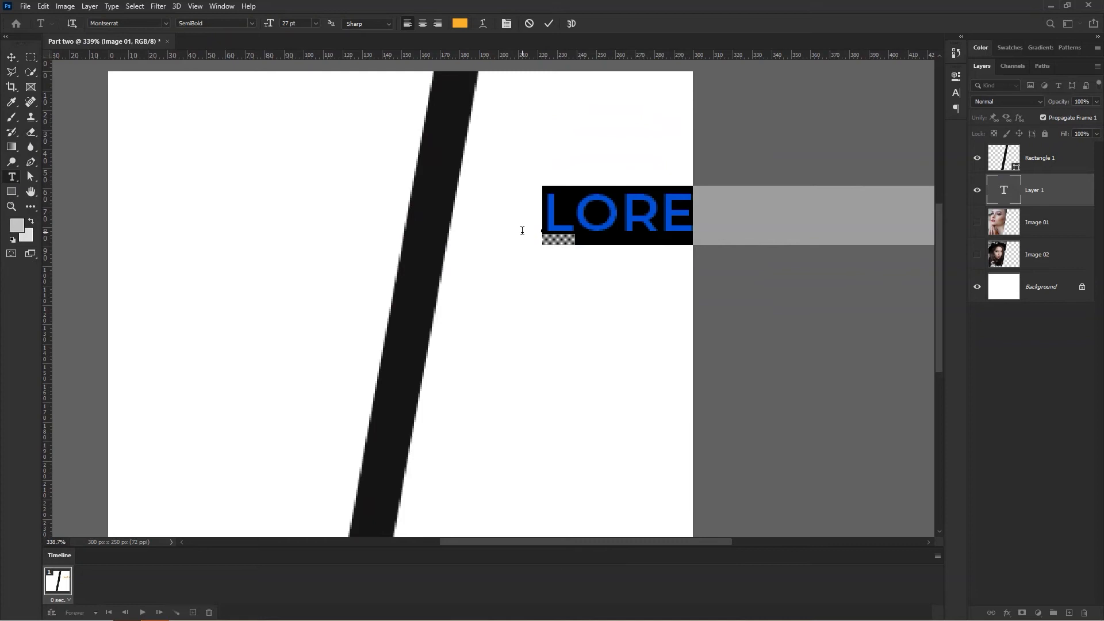
type("LOGO")
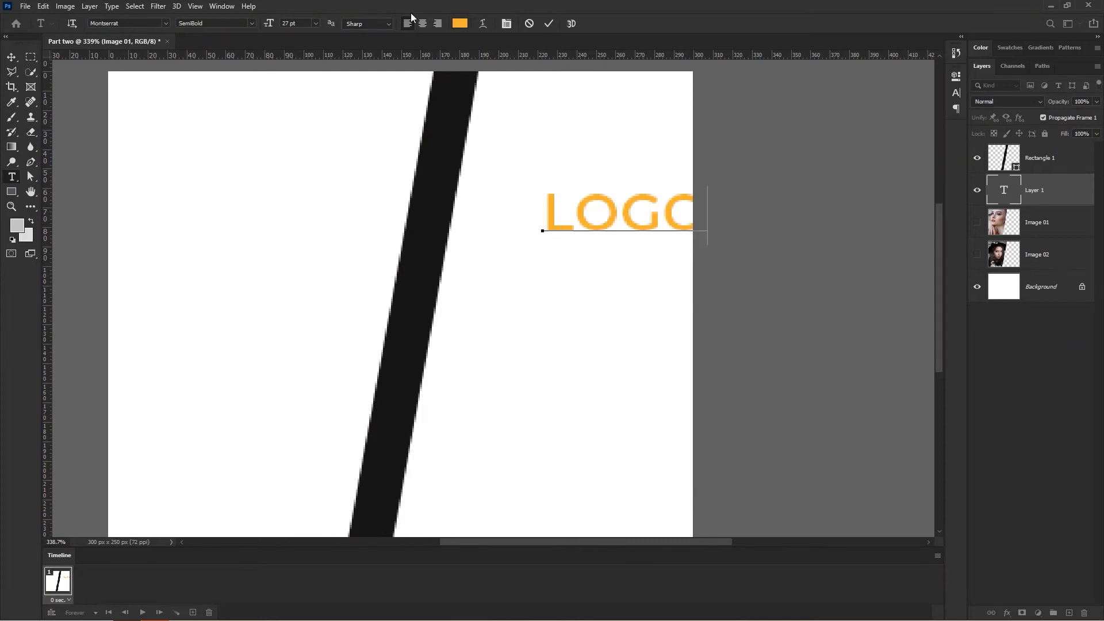
- Recolour the whole "LOGO" text to the stripe's dark colour, #151515
key("ctrl+a")
left_click(460, 23)
left_click(464, 138)
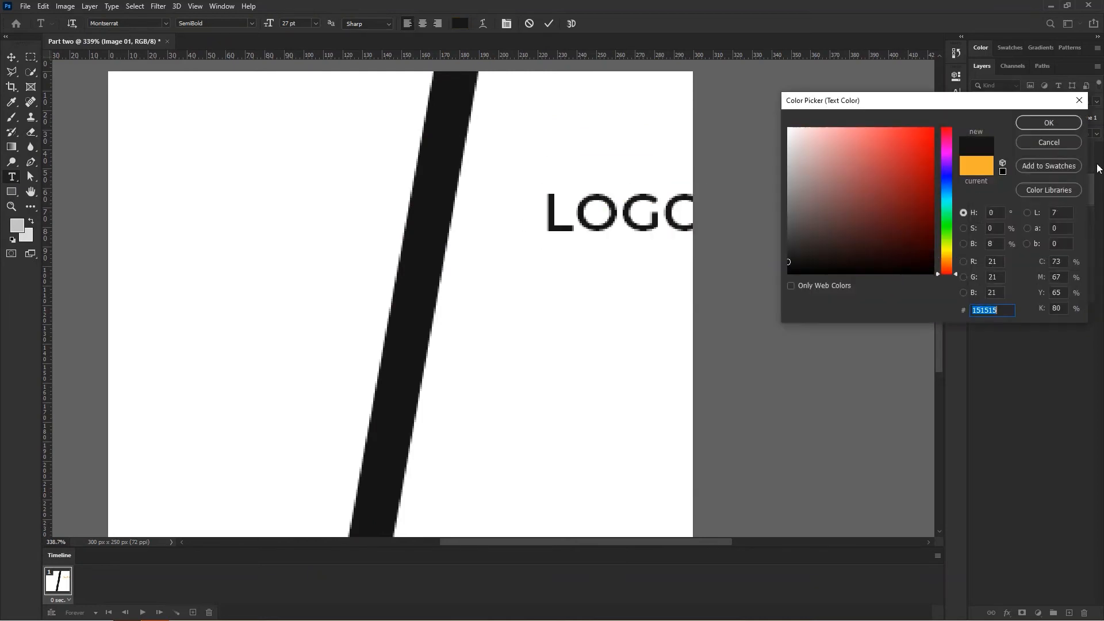
left_click(1041, 121)
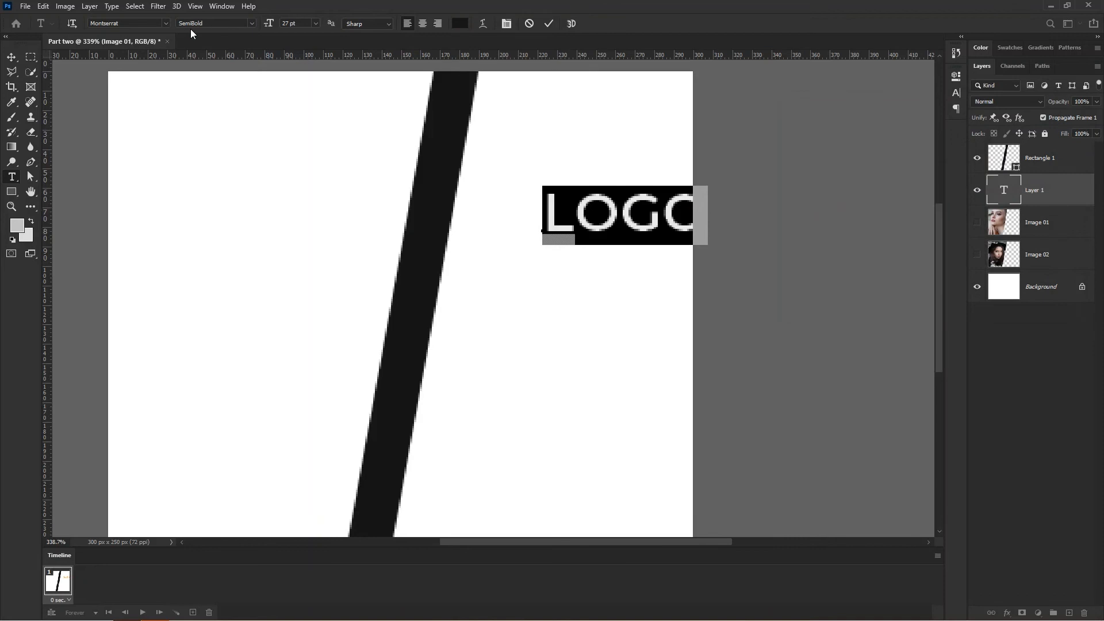
left_click(618, 205)
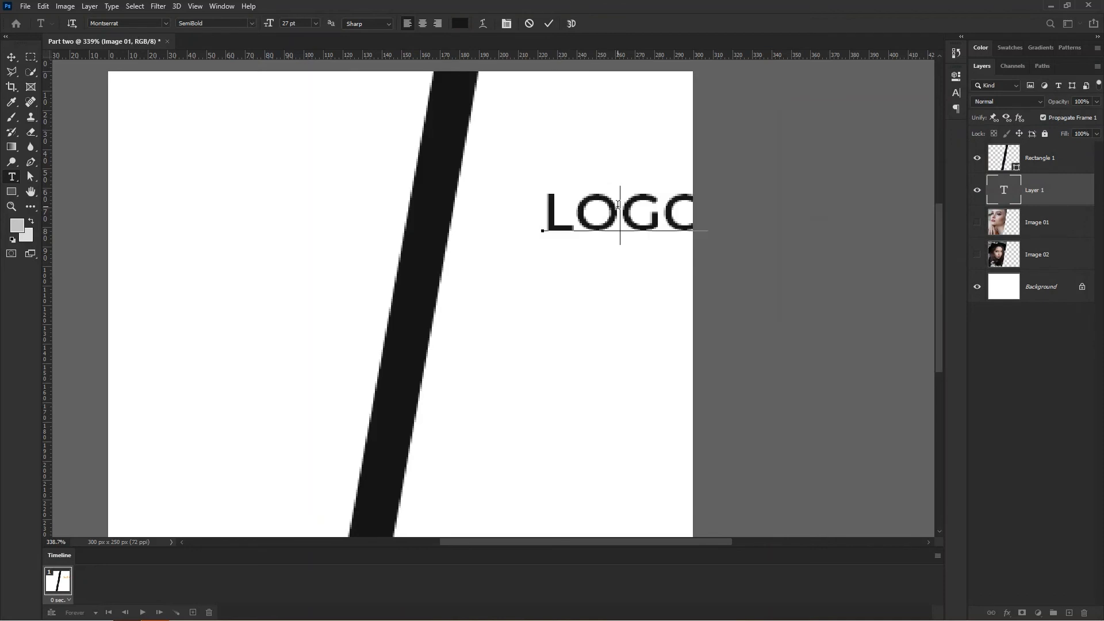
- Set the whole "LOGO" text to 16 pt and its font style to Bold
left_click_drag(568, 207, 539, 207)
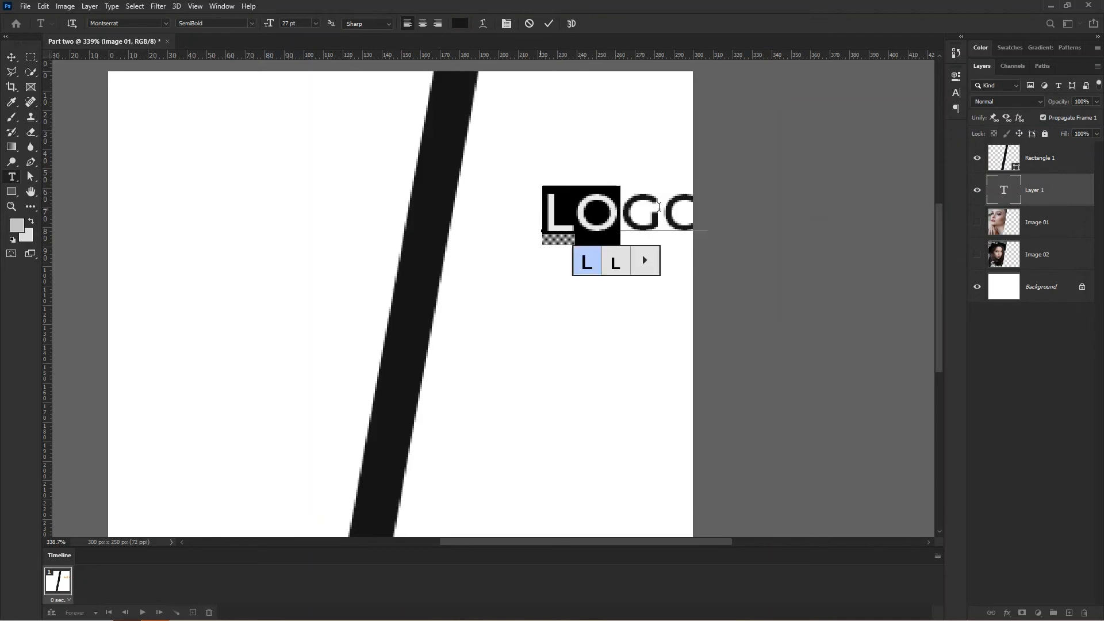
double_click(627, 204)
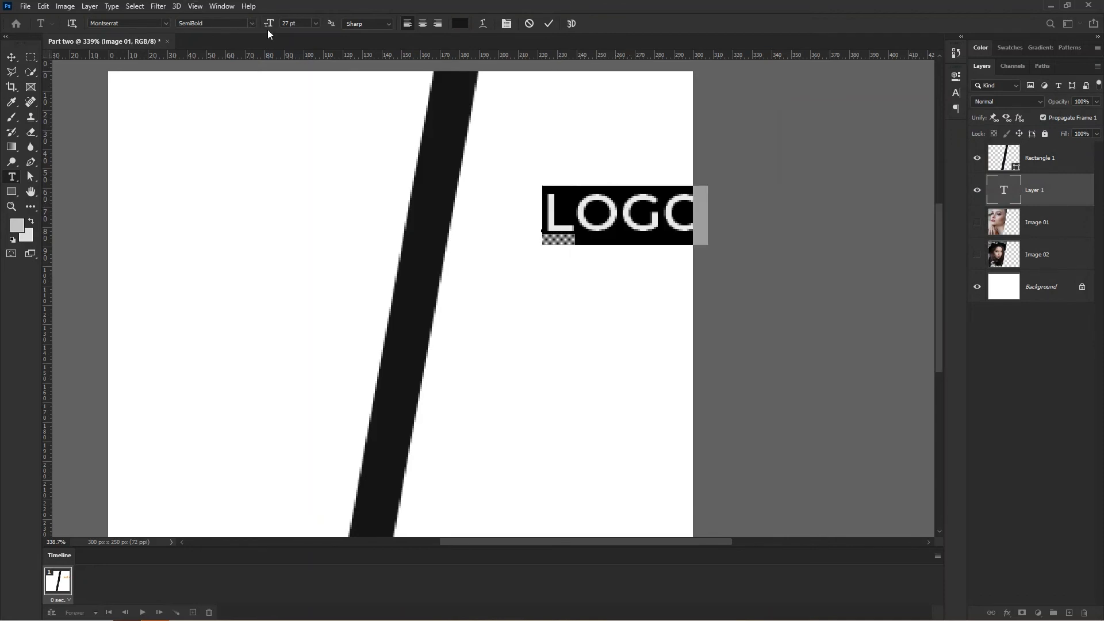
left_click_drag(268, 24, 267, 26)
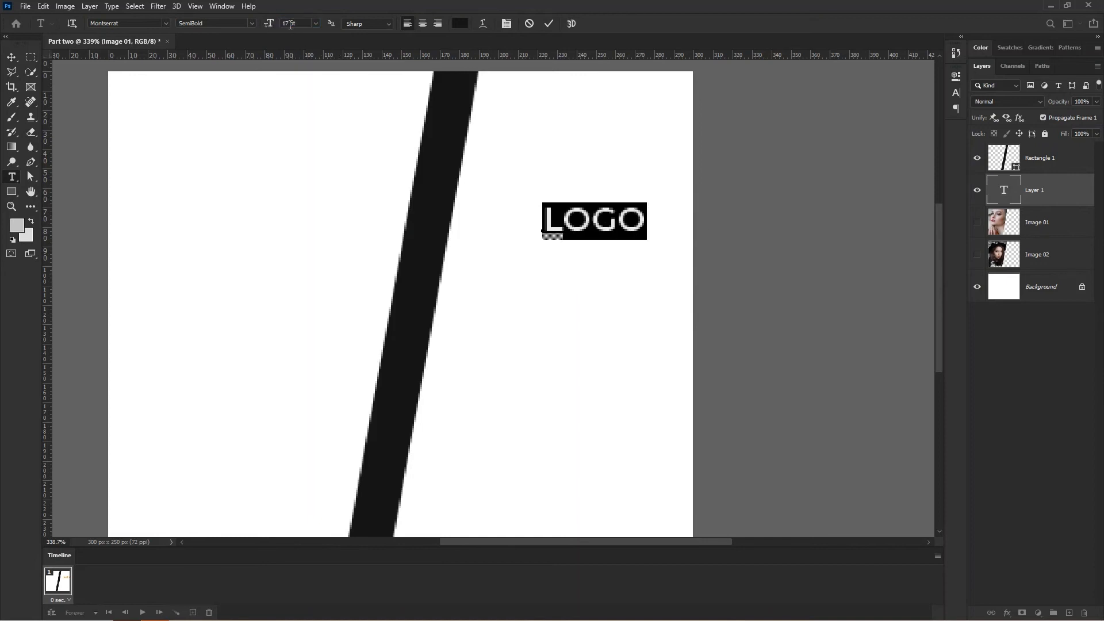
left_click(272, 27)
type("16")
key("Return")
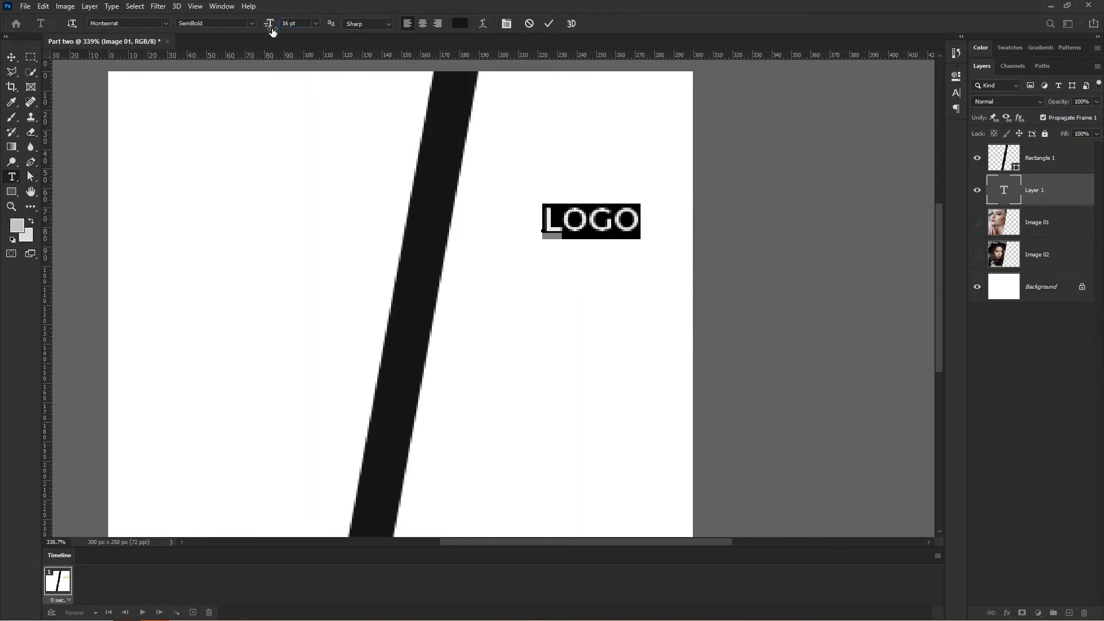
left_click(251, 23)
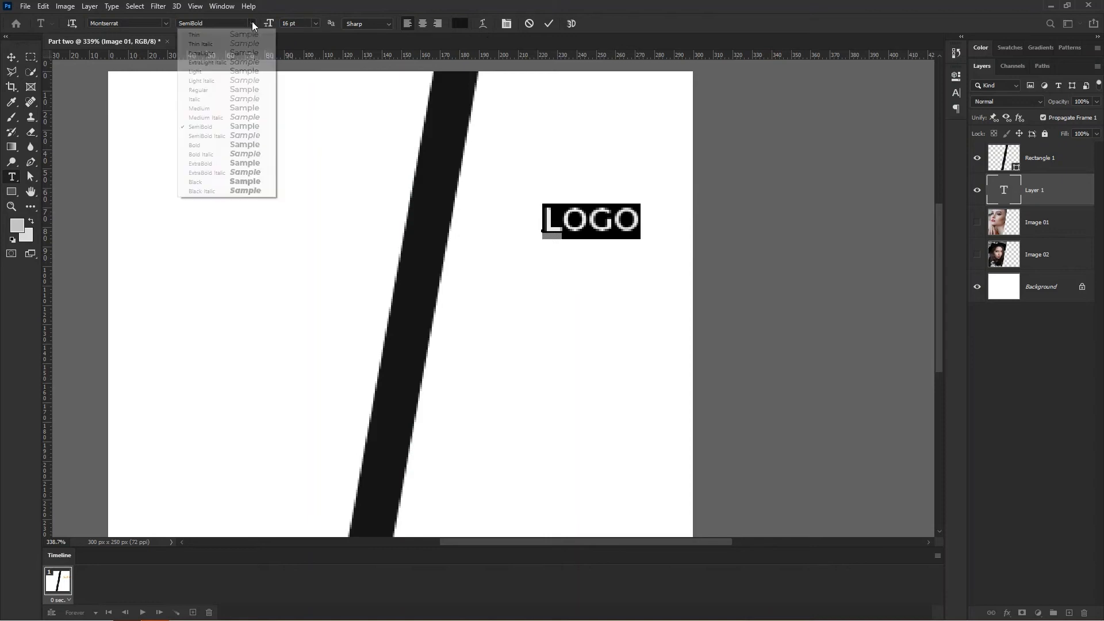
left_click(204, 145)
left_click(551, 24)
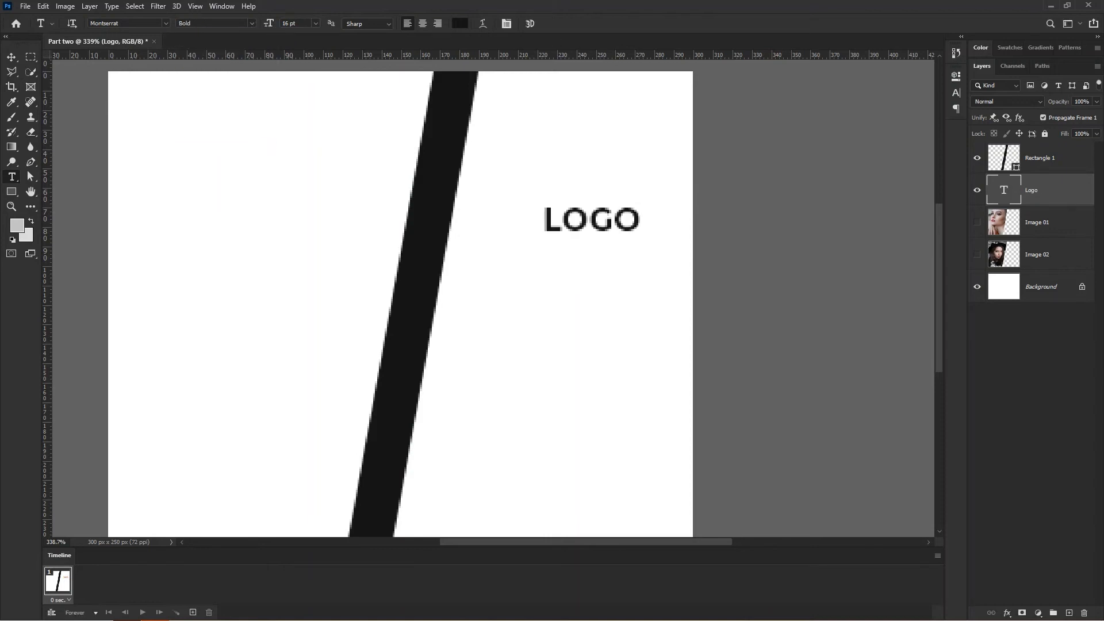
- Move the "LOGO" text slightly higher in the white area right of the stripe
key("v")
left_click_drag(545, 347, 544, 293)
scroll(549, 287, "down", 1)
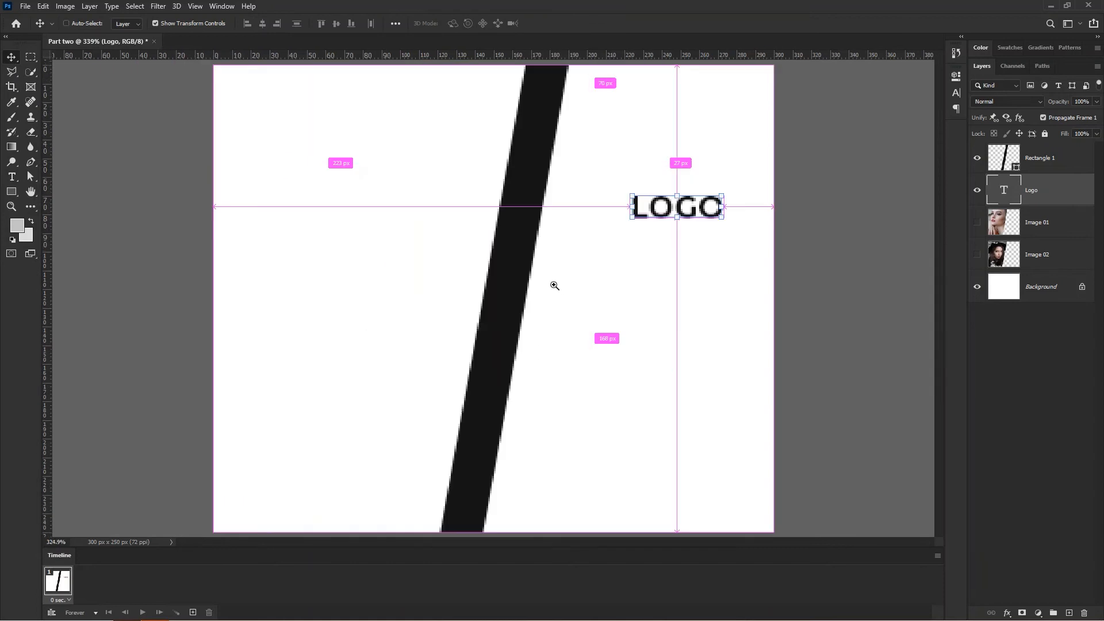
left_click(669, 213)
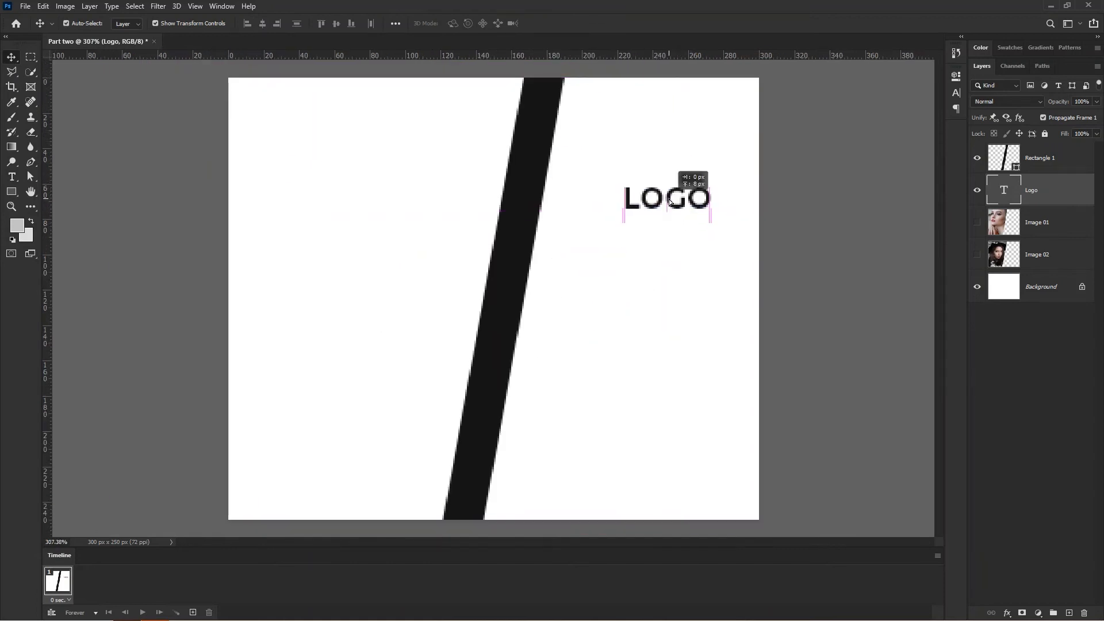
left_click_drag(676, 217, 676, 195)
- Add the two-line text "NEW COLLECTIONS" below "LOGO", with one word per line
left_click(12, 176)
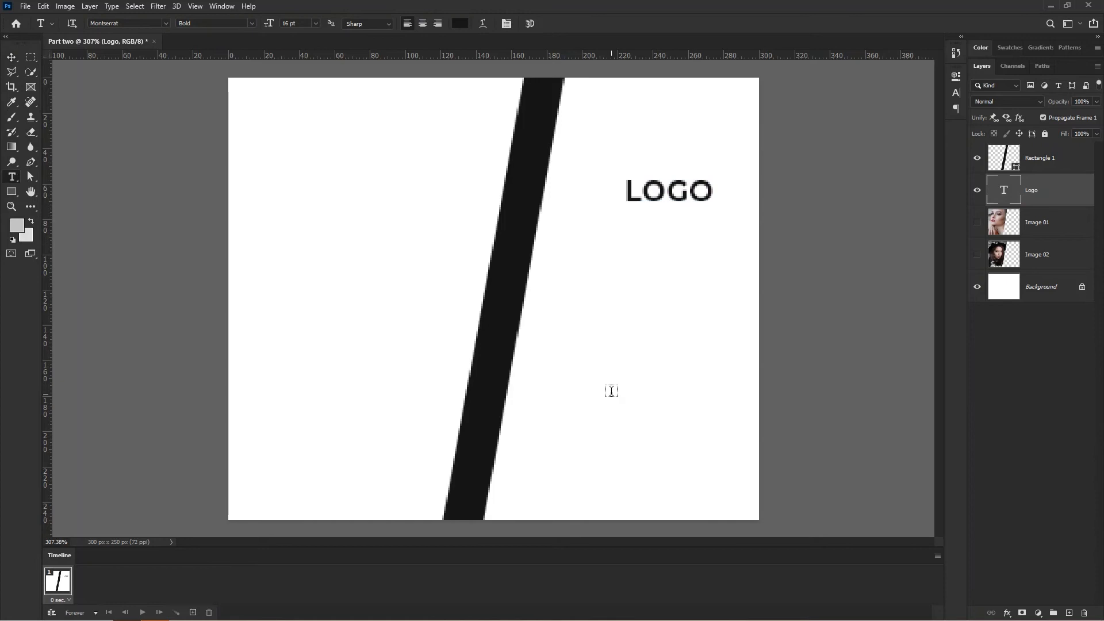
left_click(593, 334)
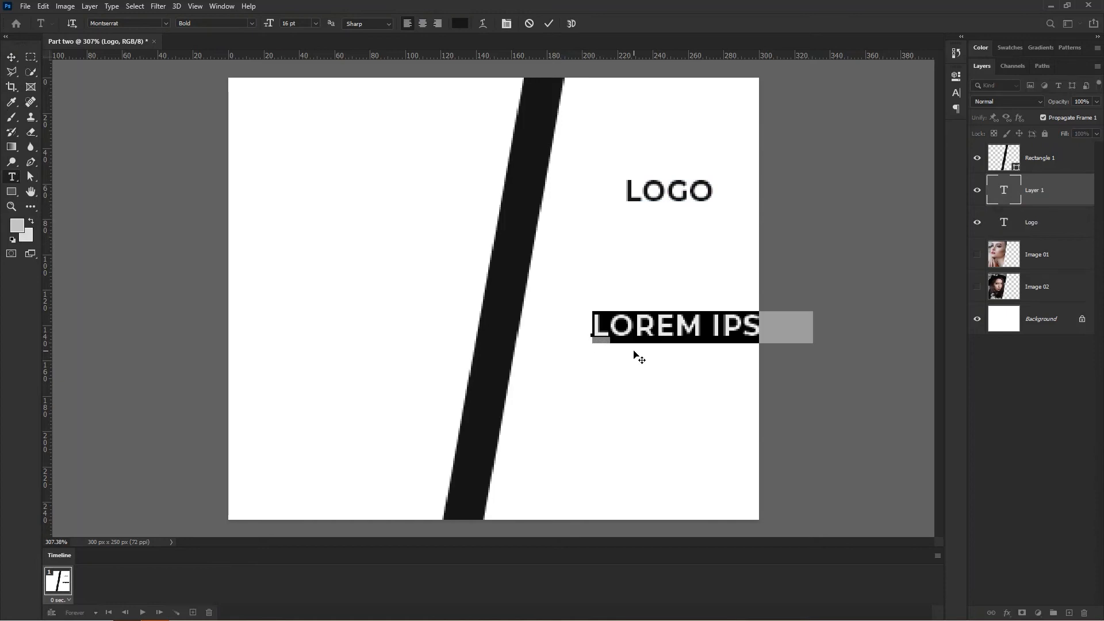
type("NEW")
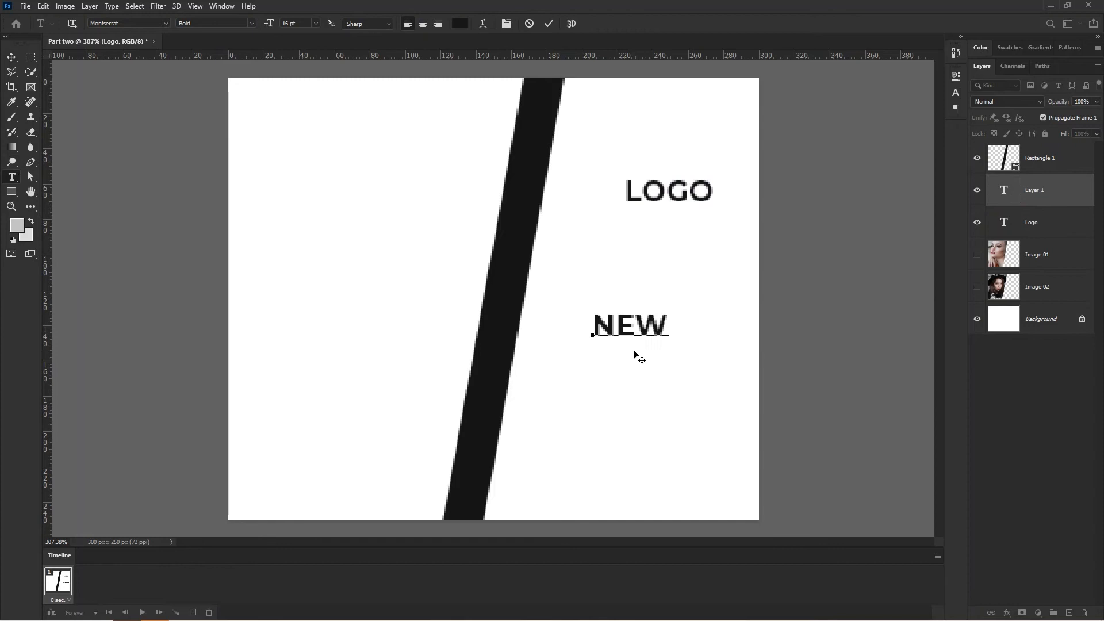
key("Return")
type("COLE")
key("BackSpace")
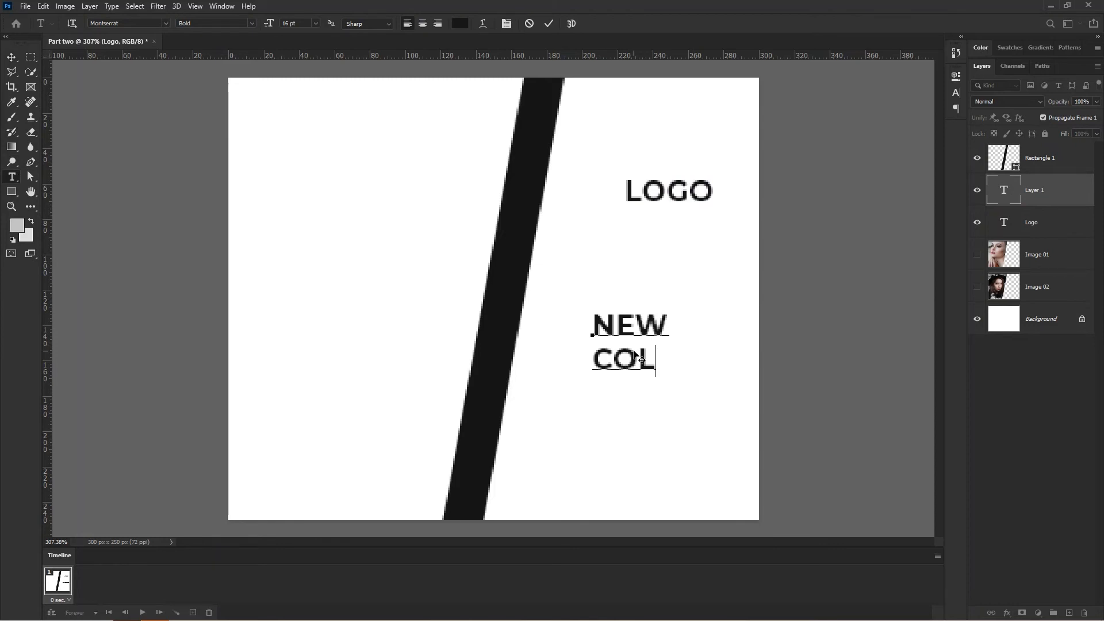
type("LECTION")
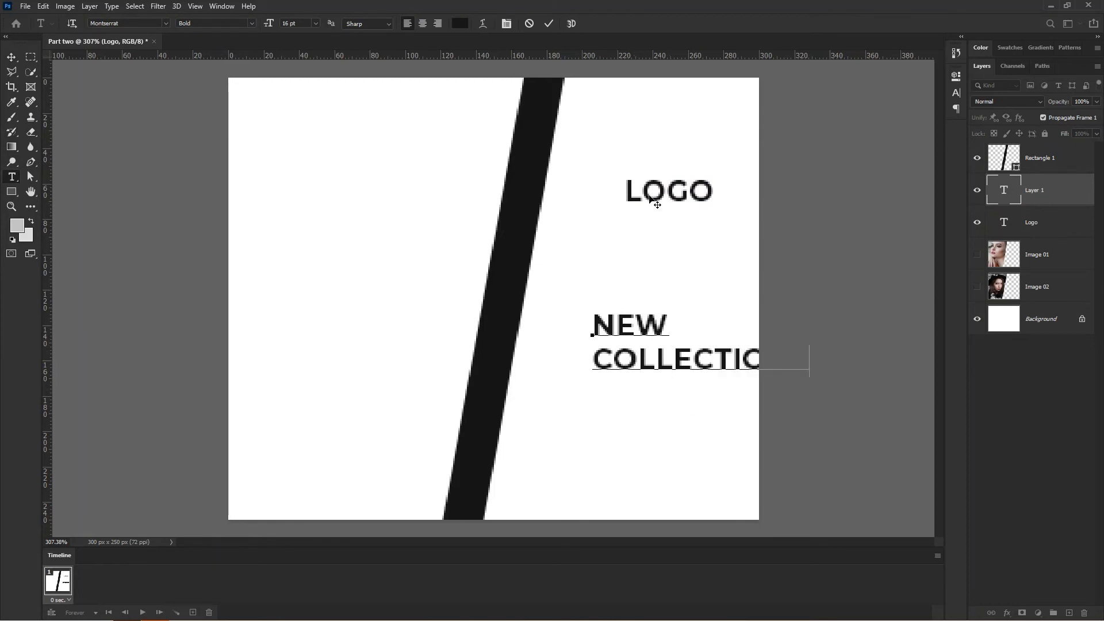
- Format the whole "NEW COLLECTIONS" text as centred, 12 pt, Montserrat Medium
key("ctrl+a")
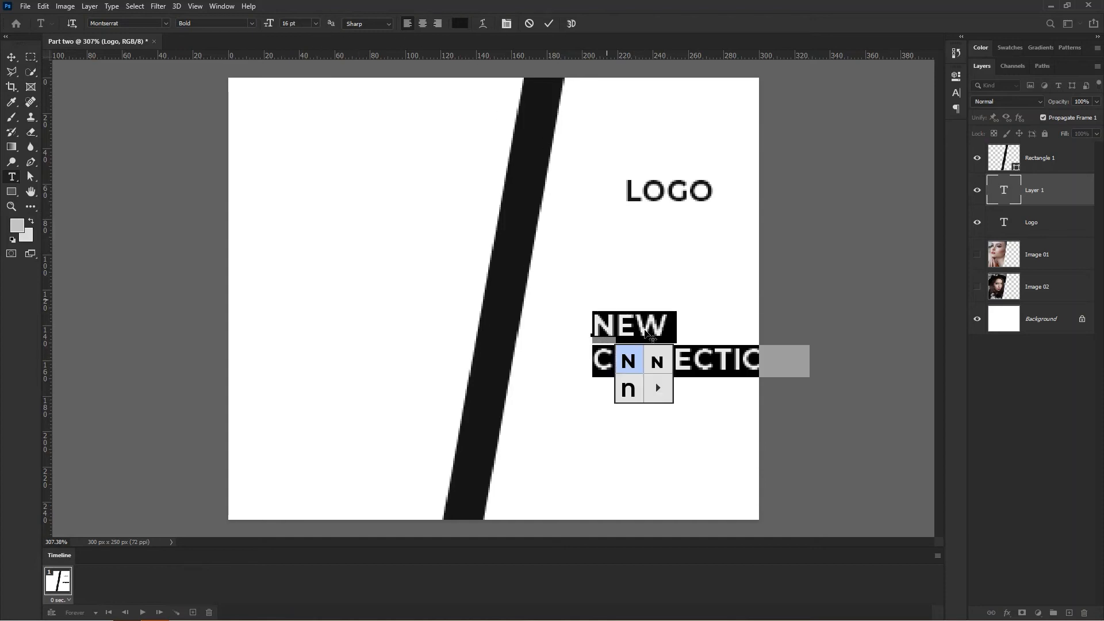
left_click(426, 23)
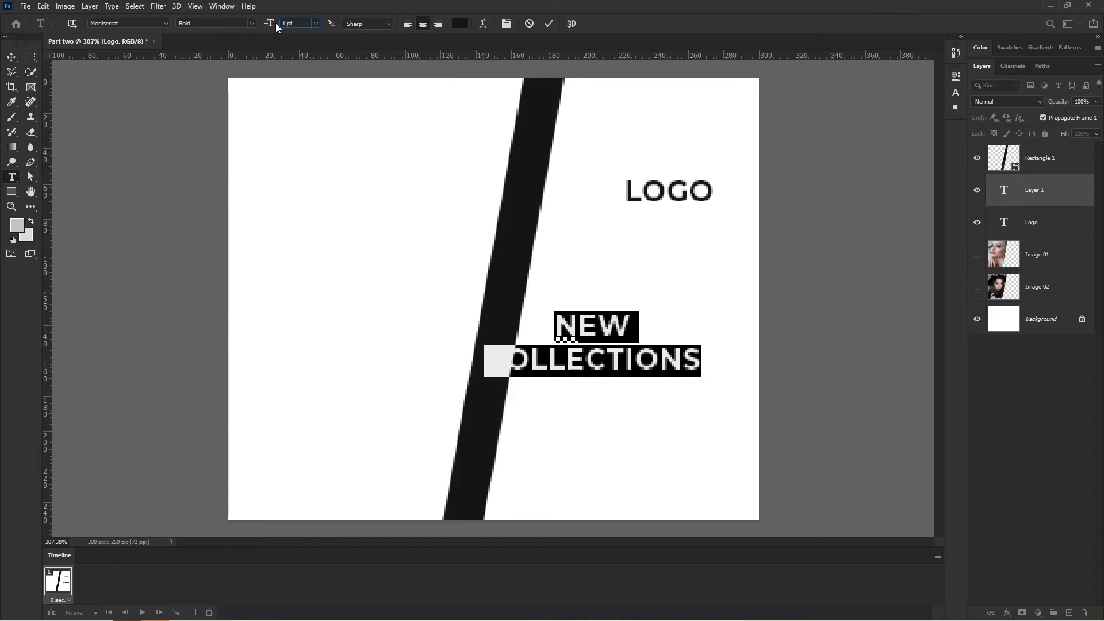
key("Return")
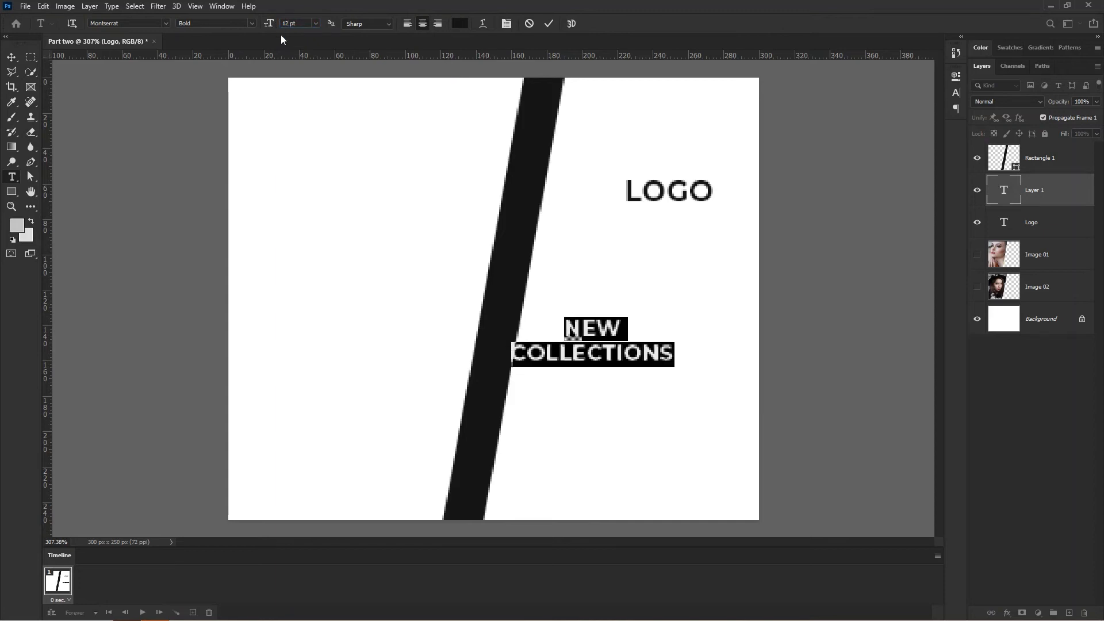
left_click(251, 23)
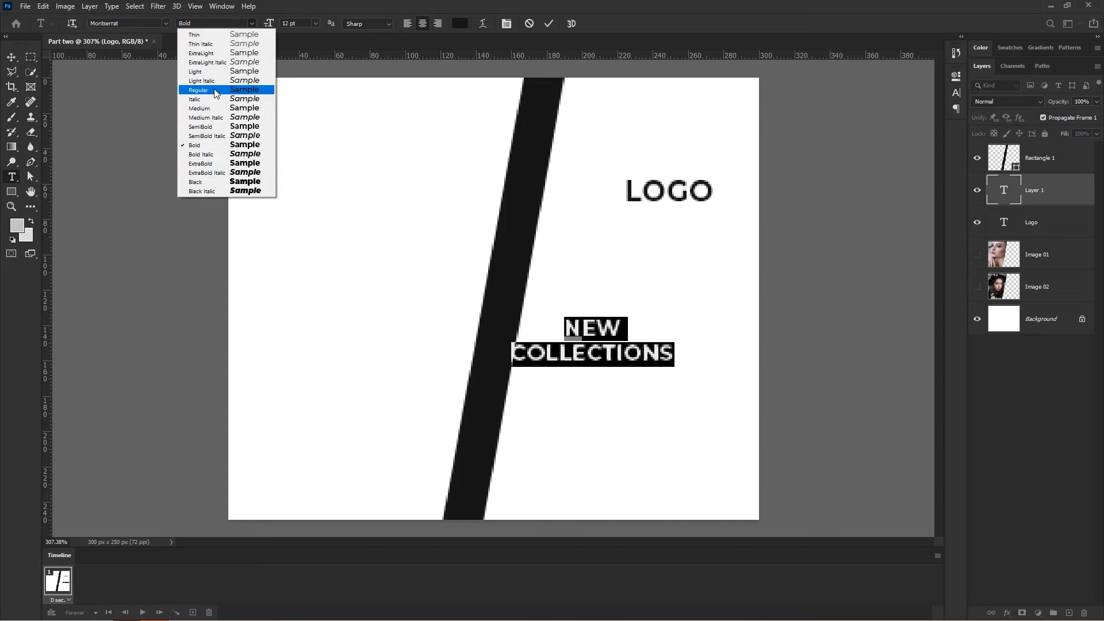
left_click(212, 109)
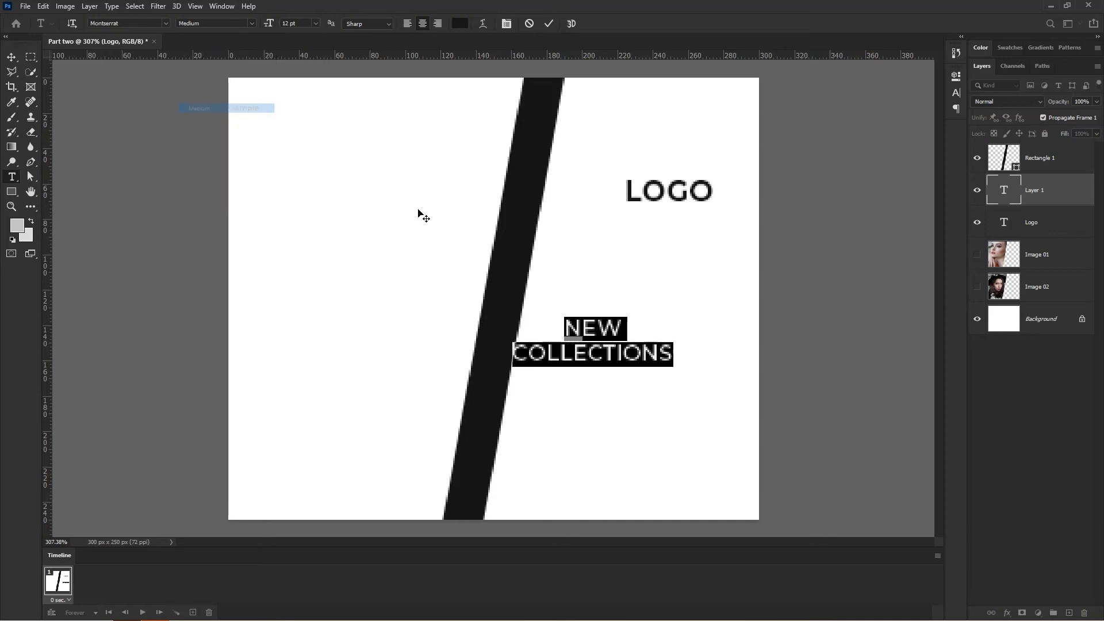
left_click(549, 24)
- Move "NEW COLLECTIONS" into the white area right of the stripe and centre "LOGO" above it
left_click(8, 64)
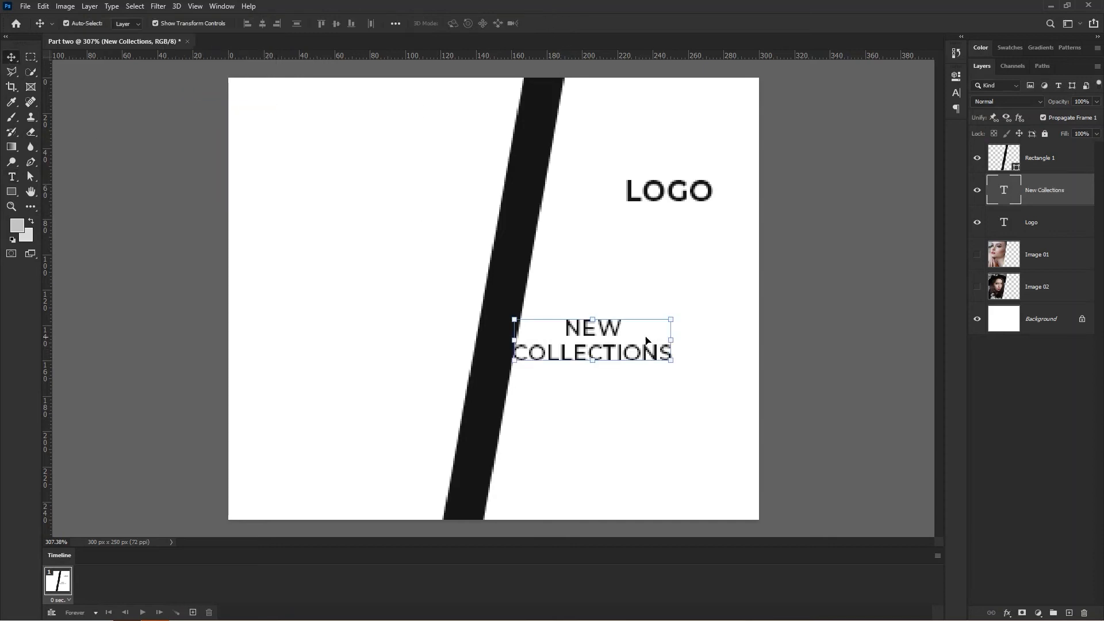
left_click_drag(618, 334, 680, 315)
left_click(710, 208)
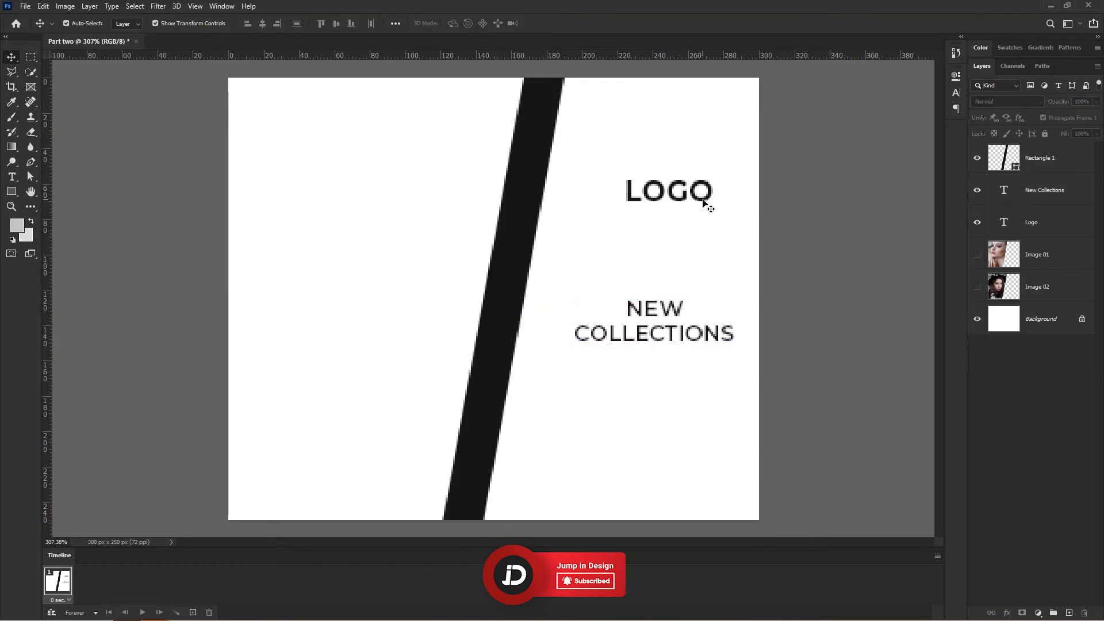
left_click_drag(682, 201, 668, 198)
left_click(793, 276)
- Change the font style of the whole "NEW COLLECTIONS" text to SemiBold
scroll(655, 248, "up", 1)
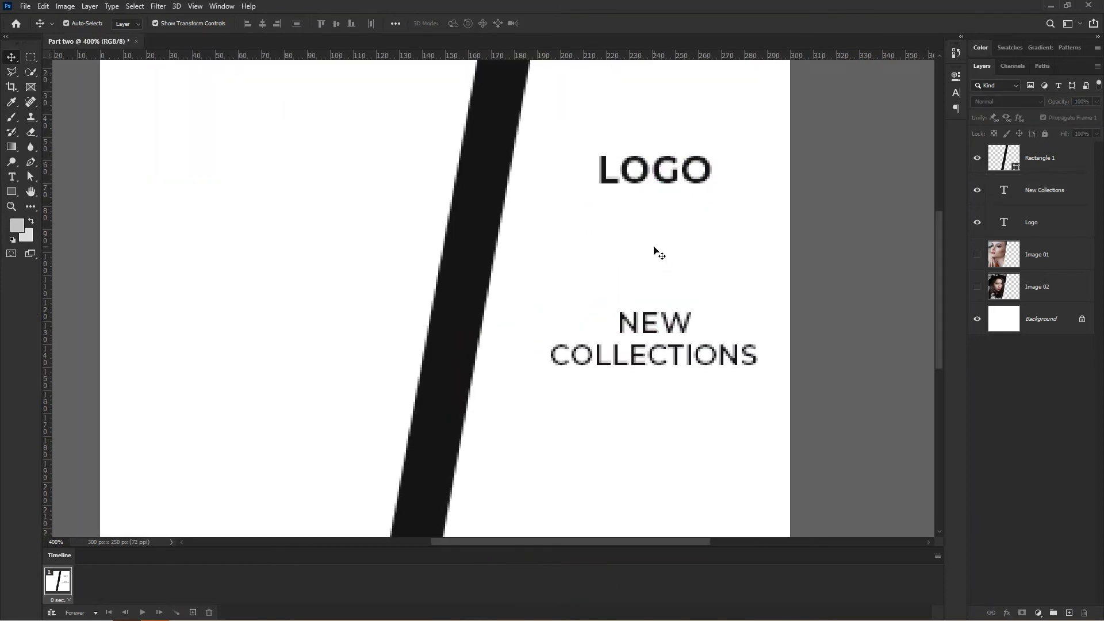
scroll(656, 252, "down", 2)
scroll(646, 301, "down", 1)
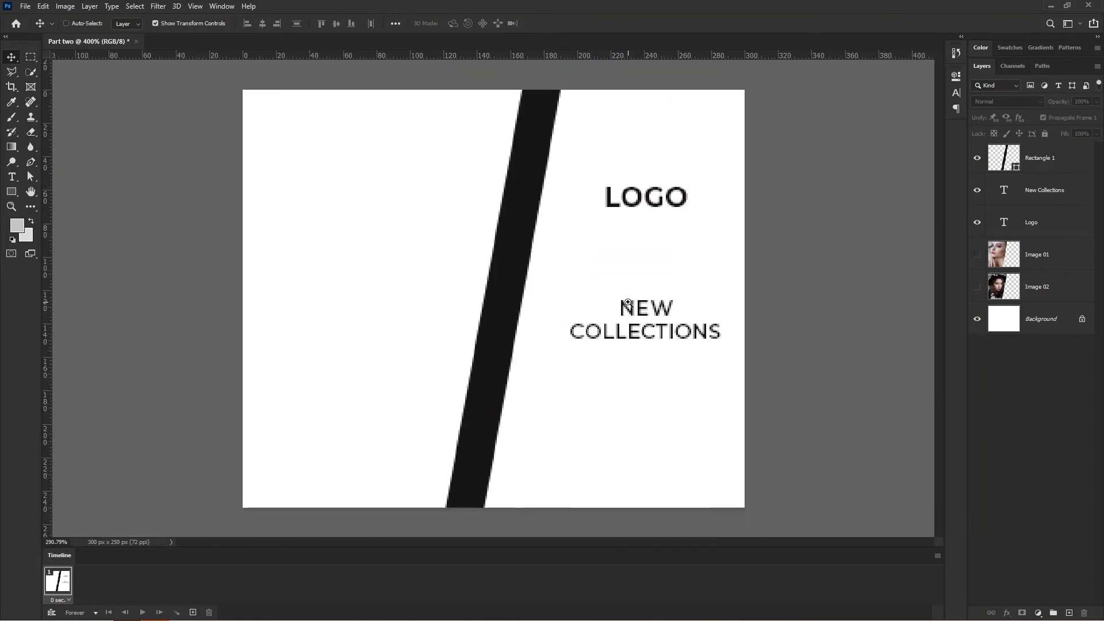
key("t")
left_click(628, 304)
key("ctrl+a")
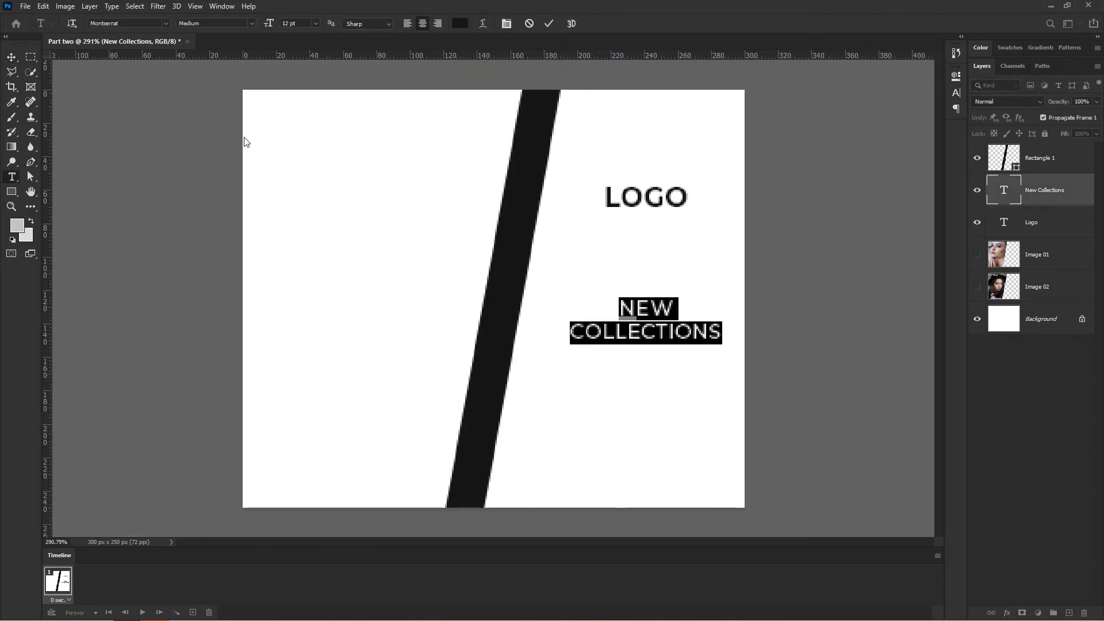
left_click(251, 24)
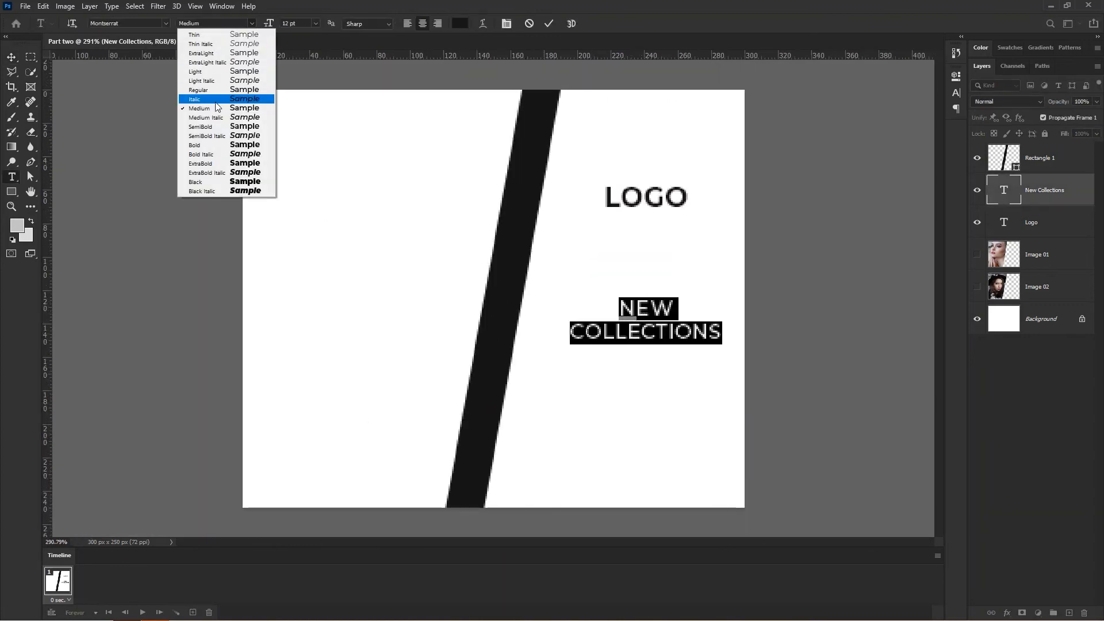
left_click(215, 128)
- Set only the word "NEW" to Bold at 14 pt
mouse_move(639, 303)
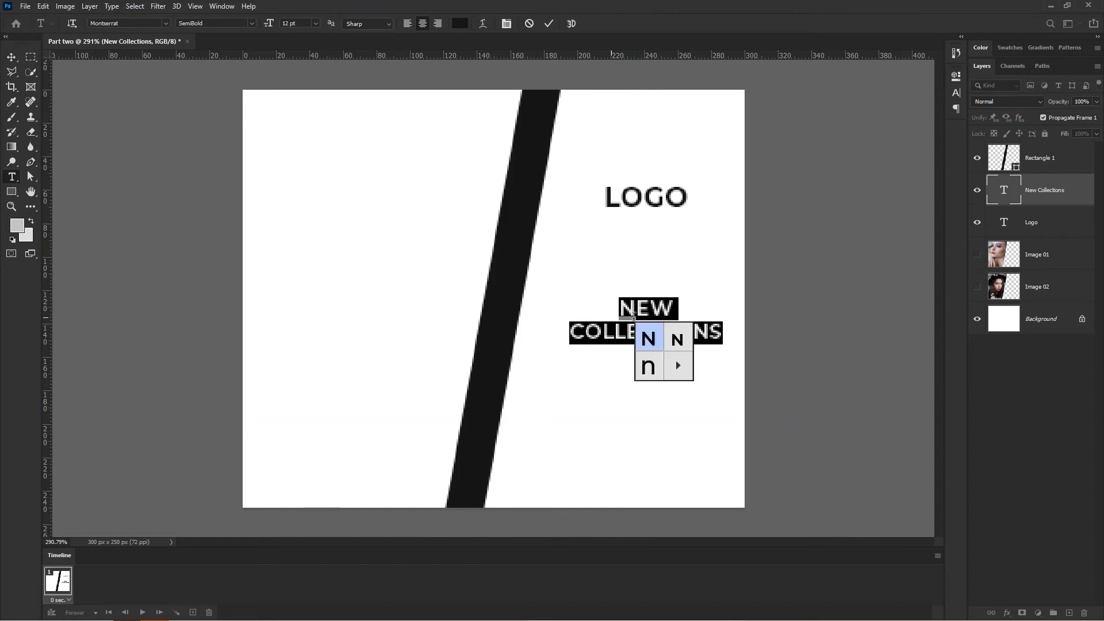
left_click(671, 307)
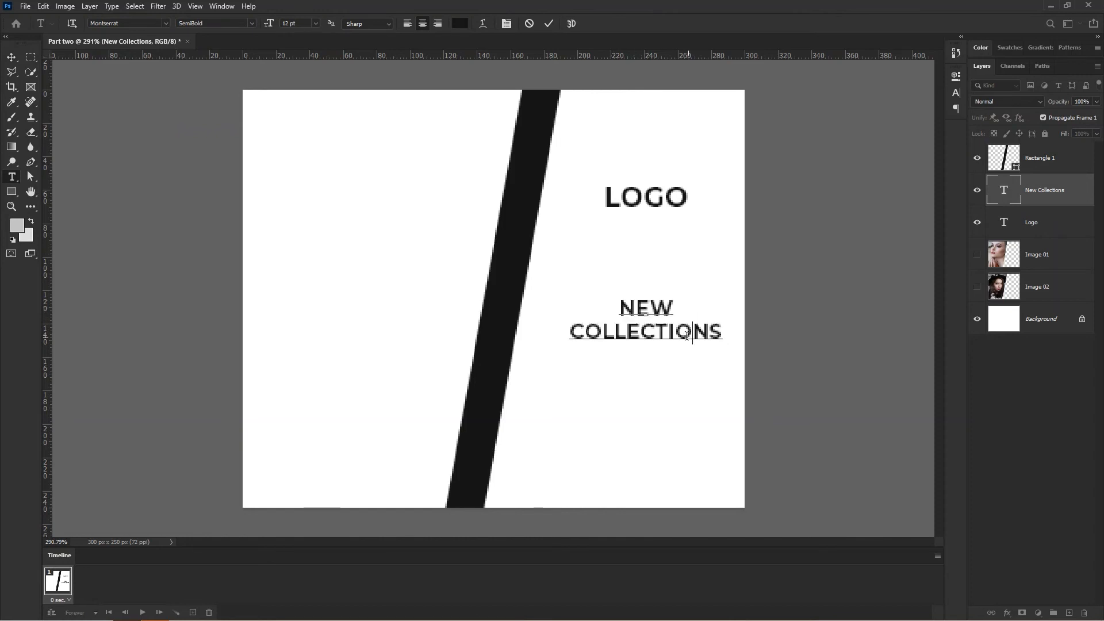
double_click(671, 307)
left_click(251, 23)
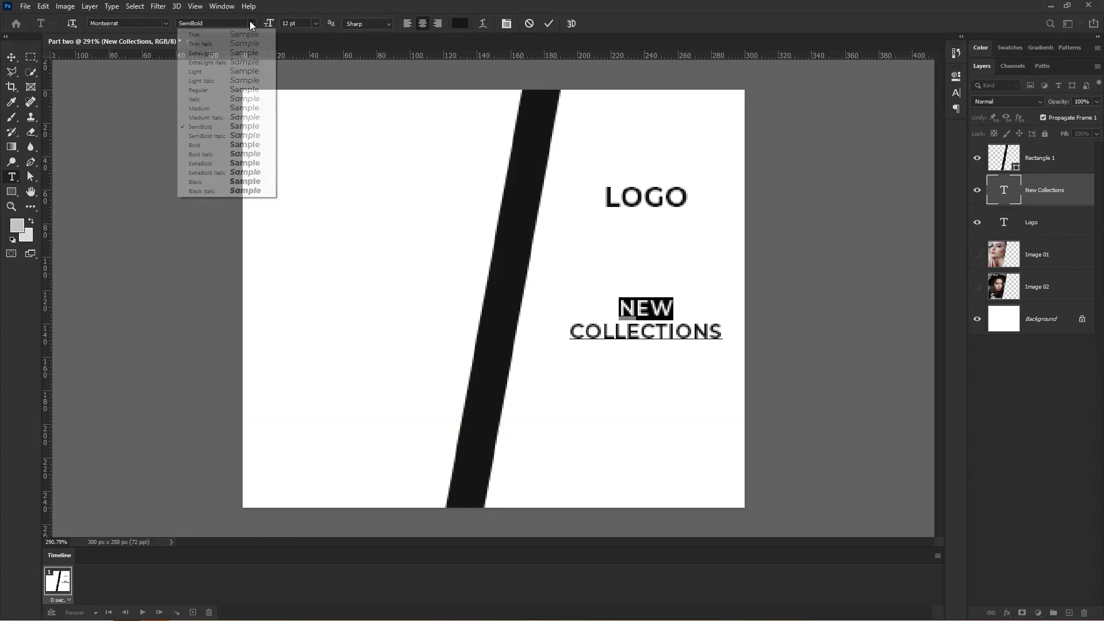
left_click(205, 144)
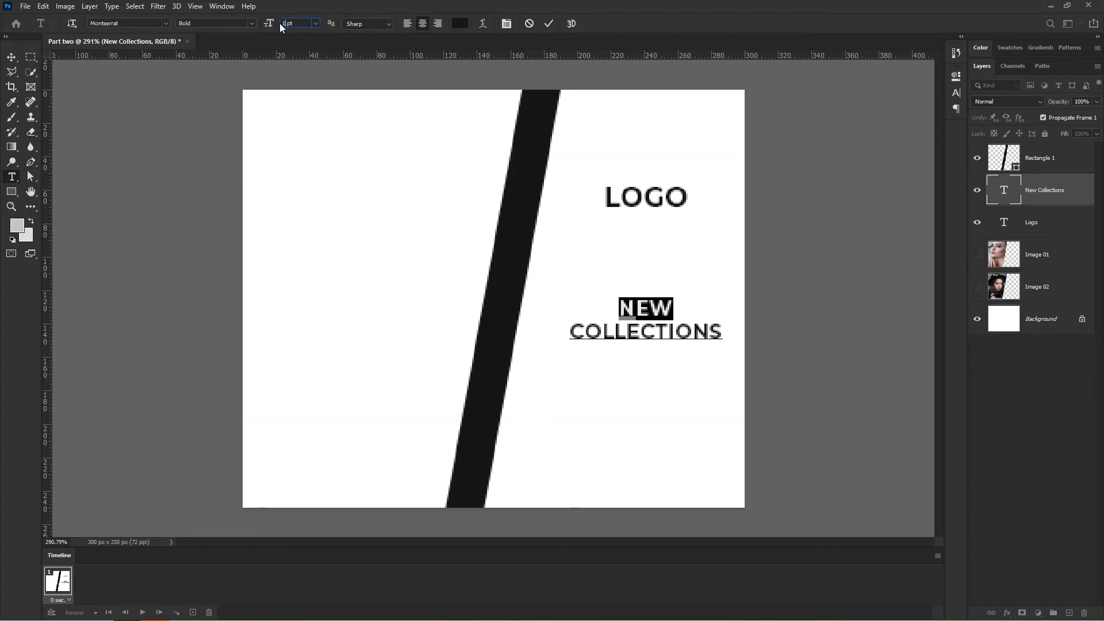
key("Return")
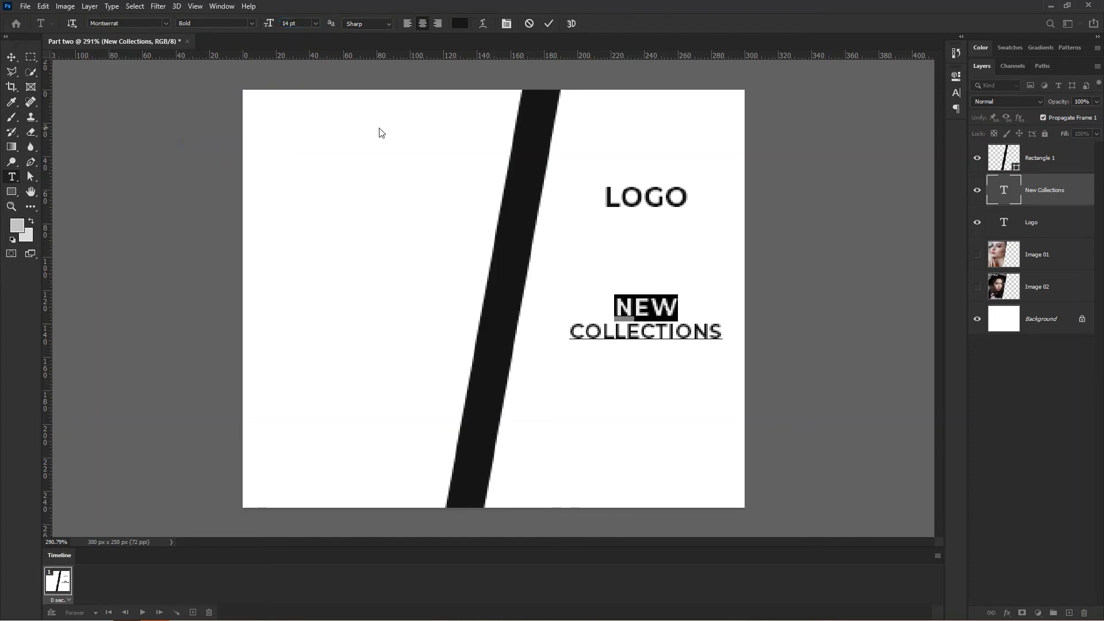
left_click(548, 24)
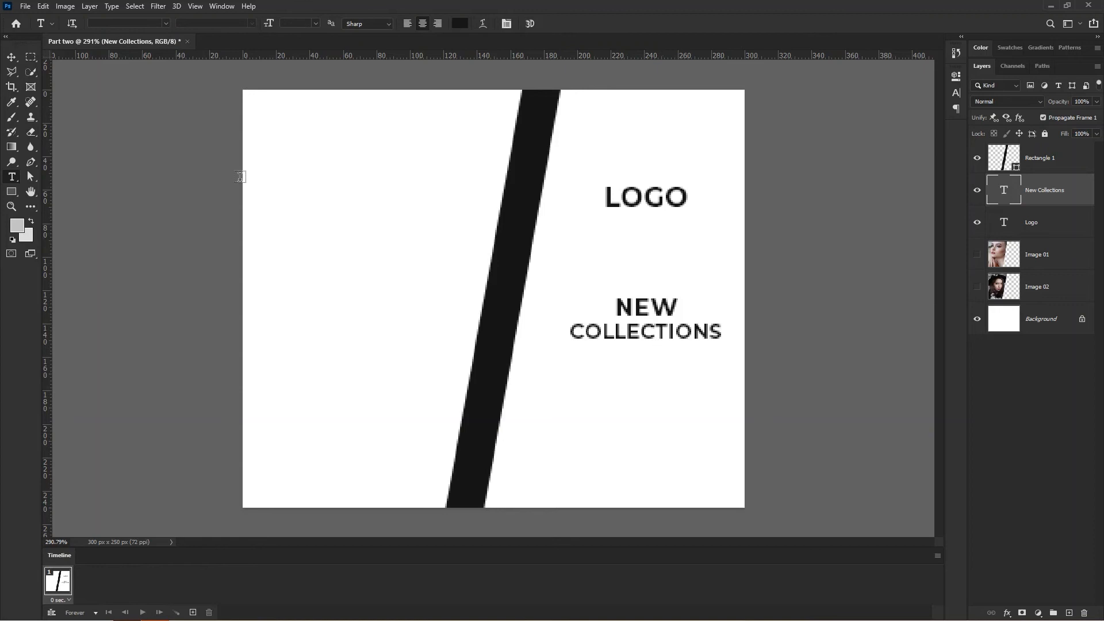
- Move the "NEW COLLECTIONS" text up, closer to "LOGO"
key("v")
left_click_drag(669, 312, 652, 281)
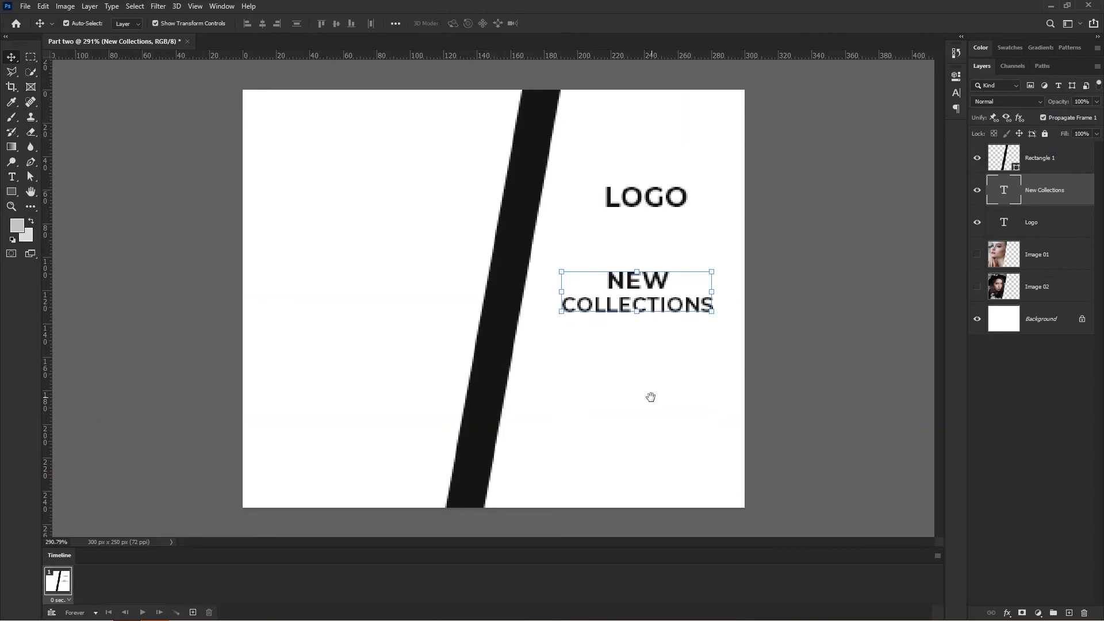
key("ctrl+0")
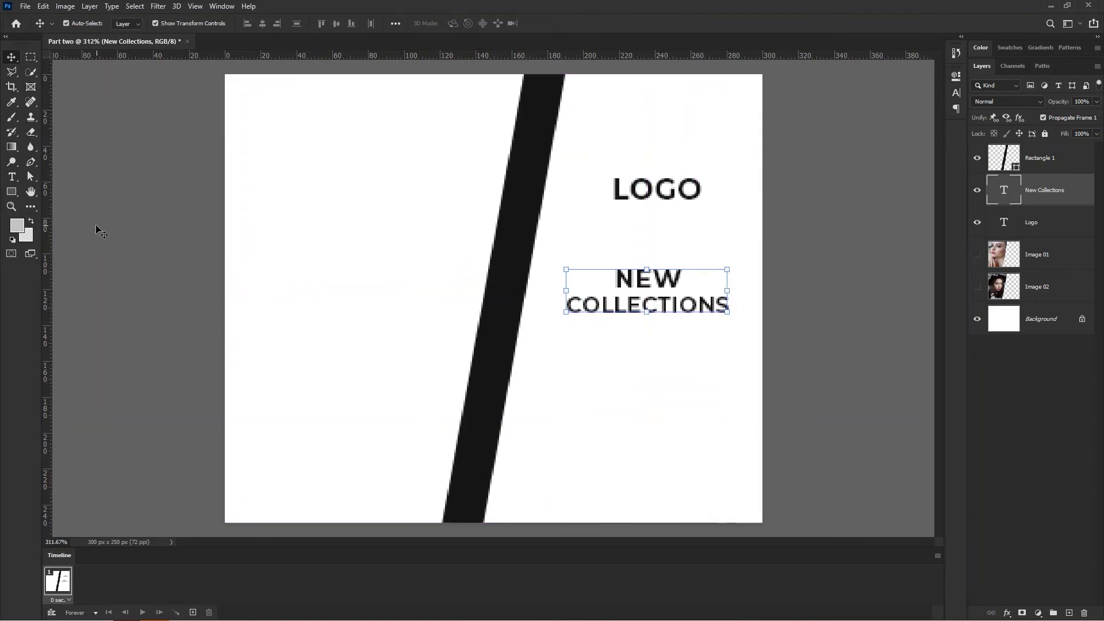
- Draw a rectangle of about 80 x 23 px in the white area below "NEW COLLECTIONS"
left_click(11, 191)
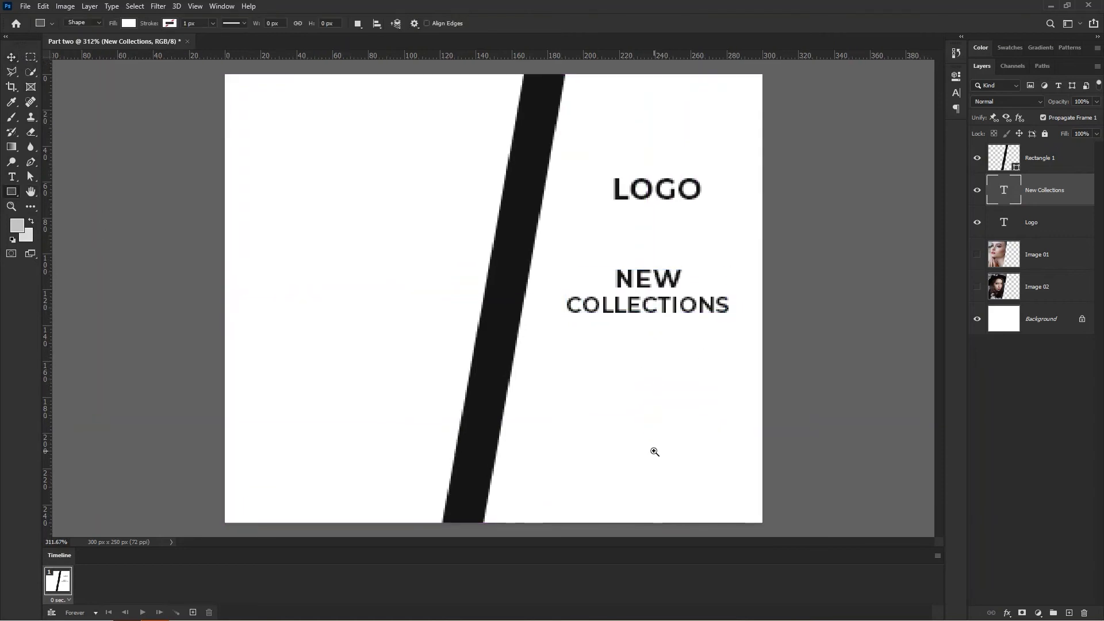
mouse_move(655, 452)
left_mouse_down()
mouse_move(680, 448)
mouse_move(650, 379)
left_mouse_up()
mouse_move(525, 313)
left_mouse_down()
mouse_move(581, 351)
mouse_move(673, 385)
mouse_move(720, 369)
left_mouse_up()
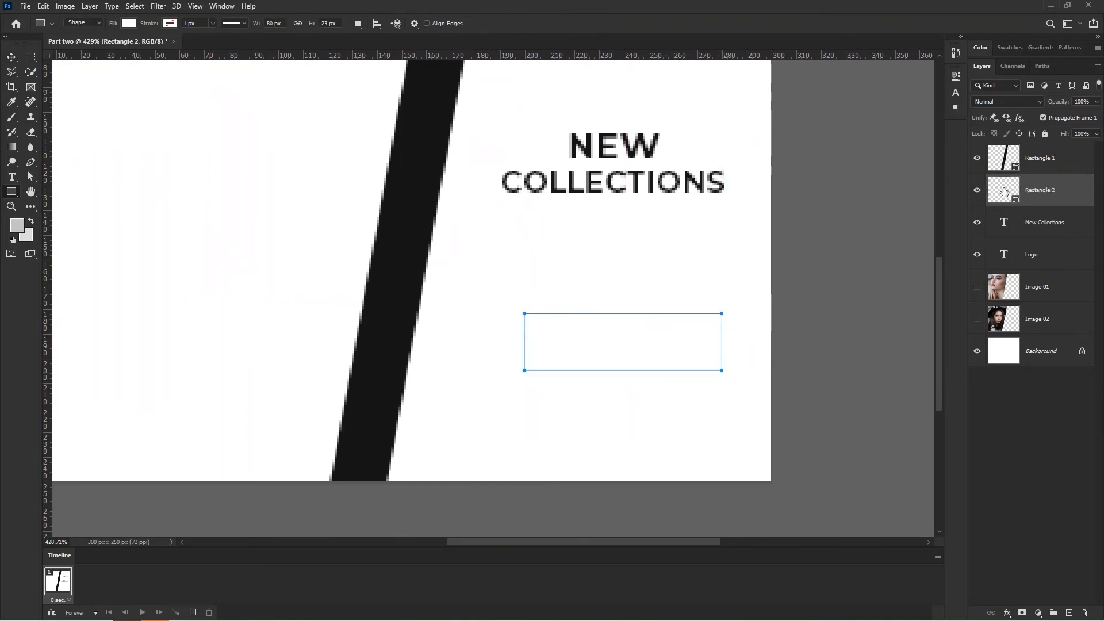
- Change the new rectangle's fill colour to dark grey #2f2f2f
double_click(1006, 189)
left_click_drag(869, 110, 912, 78)
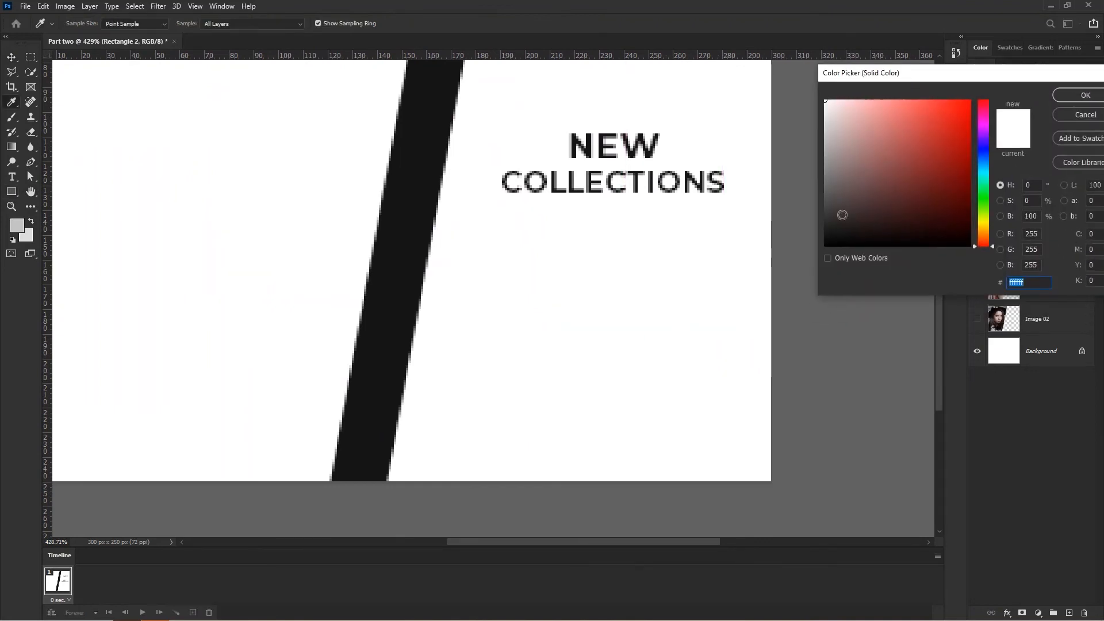
left_click_drag(832, 230, 815, 233)
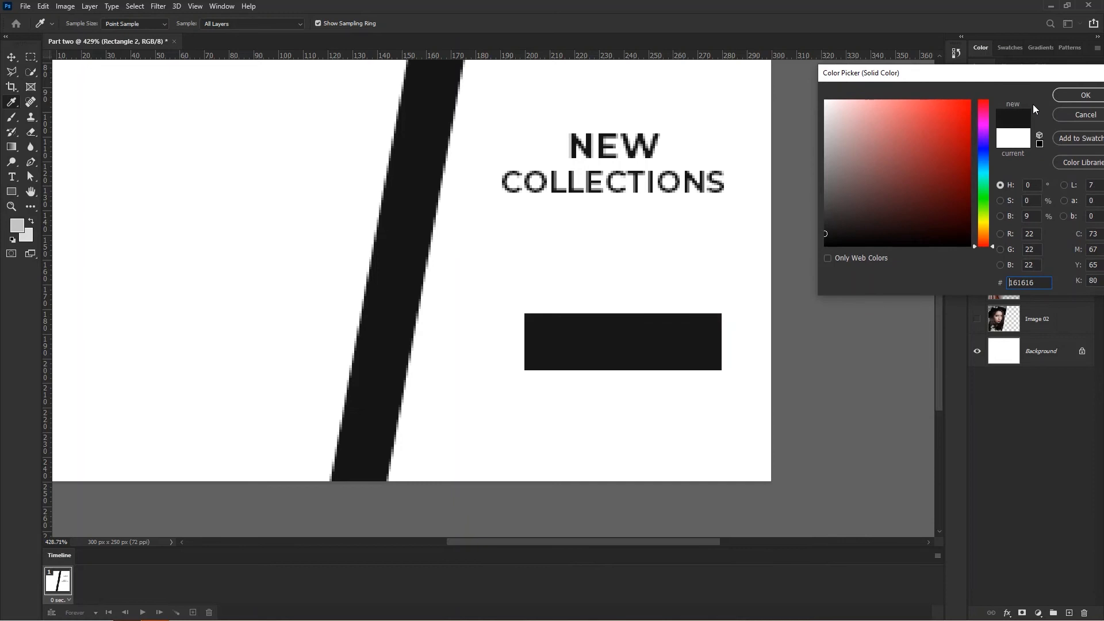
left_click(826, 219)
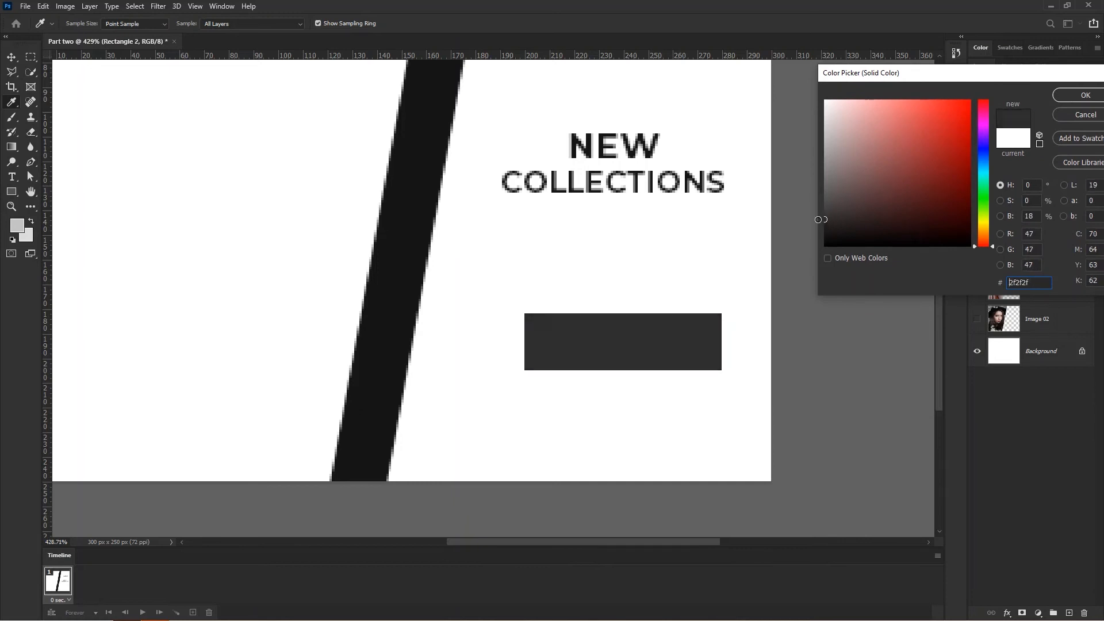
left_click(1081, 98)
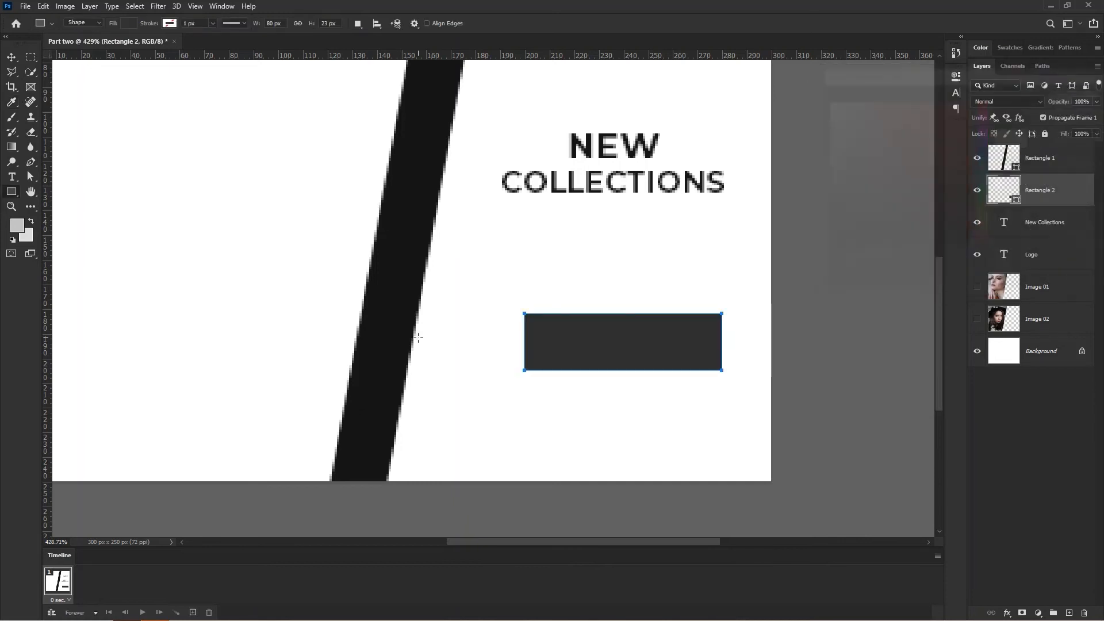
- Round all corners of the dark grey rectangle with a 4 px radius
left_click(956, 76)
left_click_drag(797, 186, 793, 187)
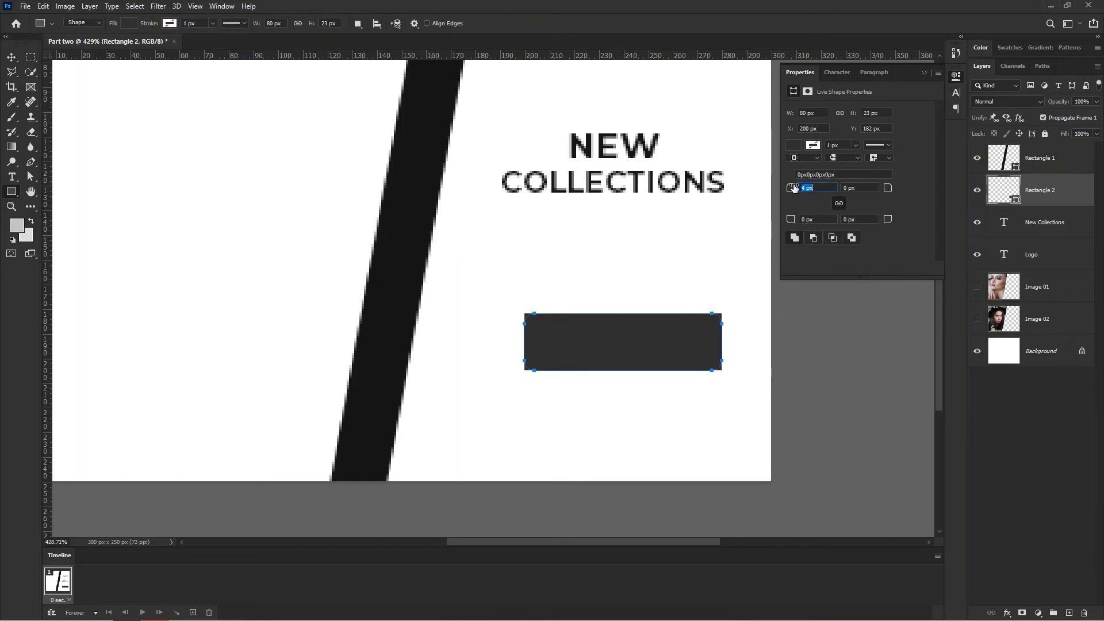
left_click(924, 73)
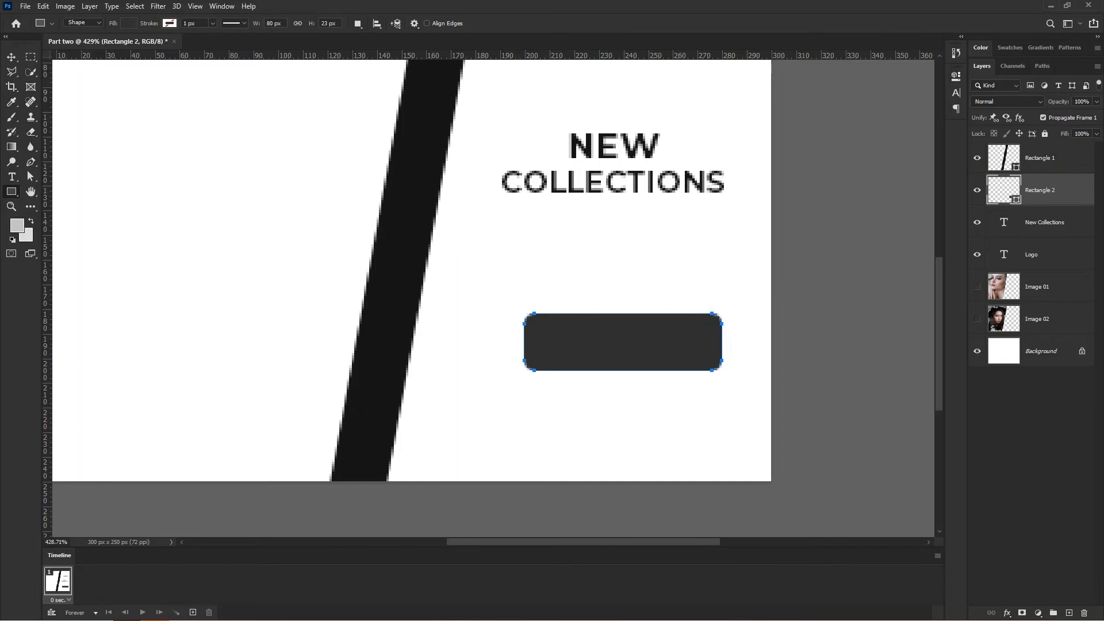
- Add a new text layer reading "BUY NOW" below the rounded rectangle
left_click(15, 175)
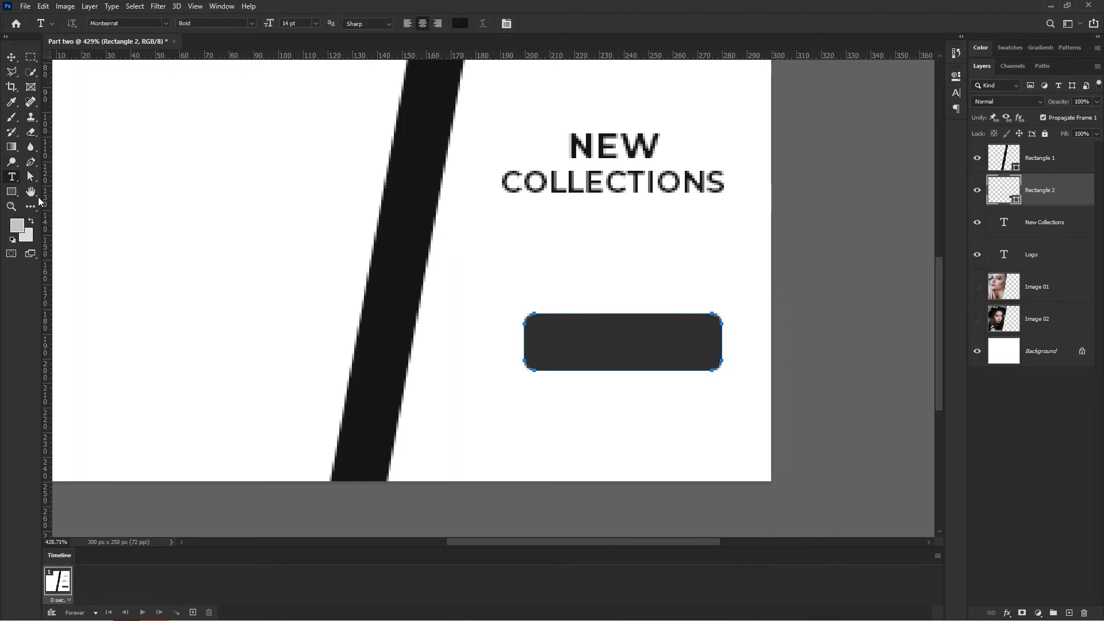
left_click(546, 427)
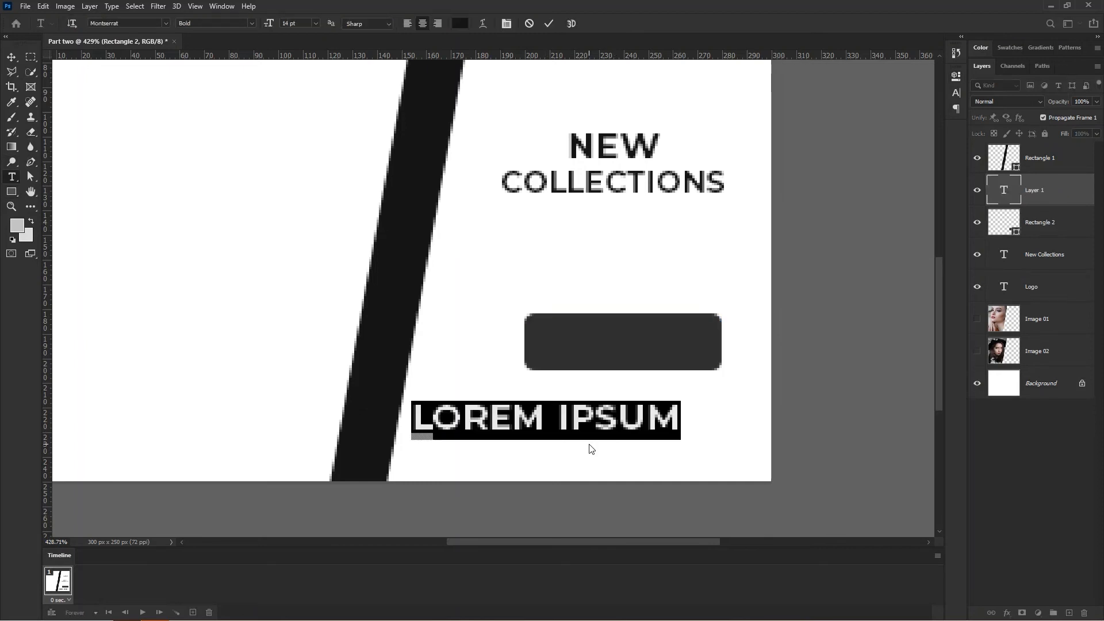
type("BY")
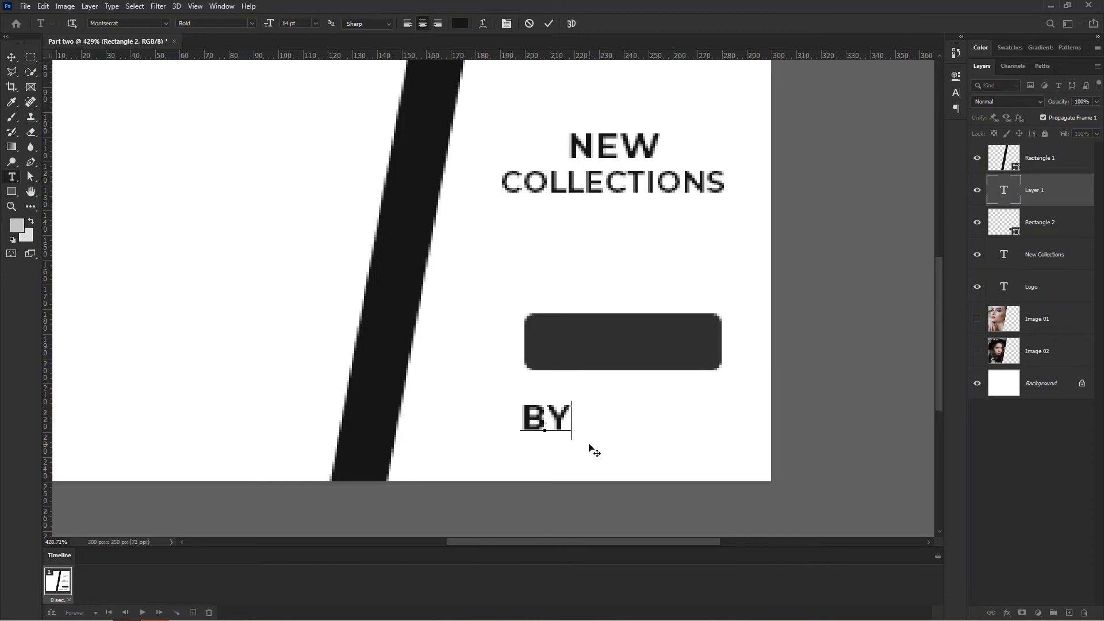
type("Y ")
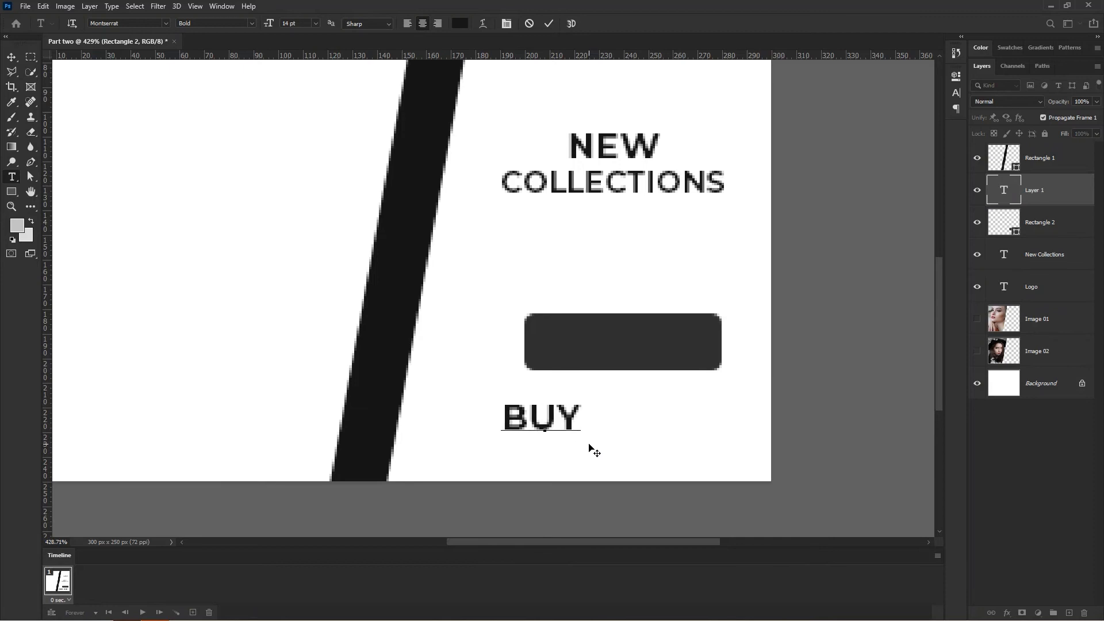
type("NOW")
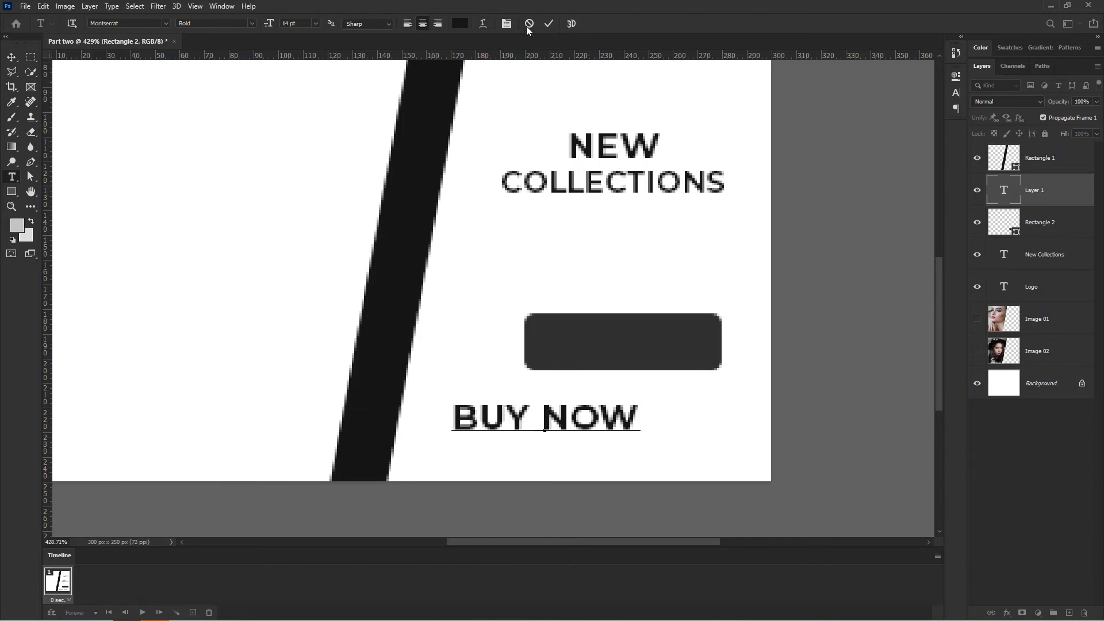
- Colour the "BUY NOW" text white and move it onto the rounded rectangle
key("ctrl+a")
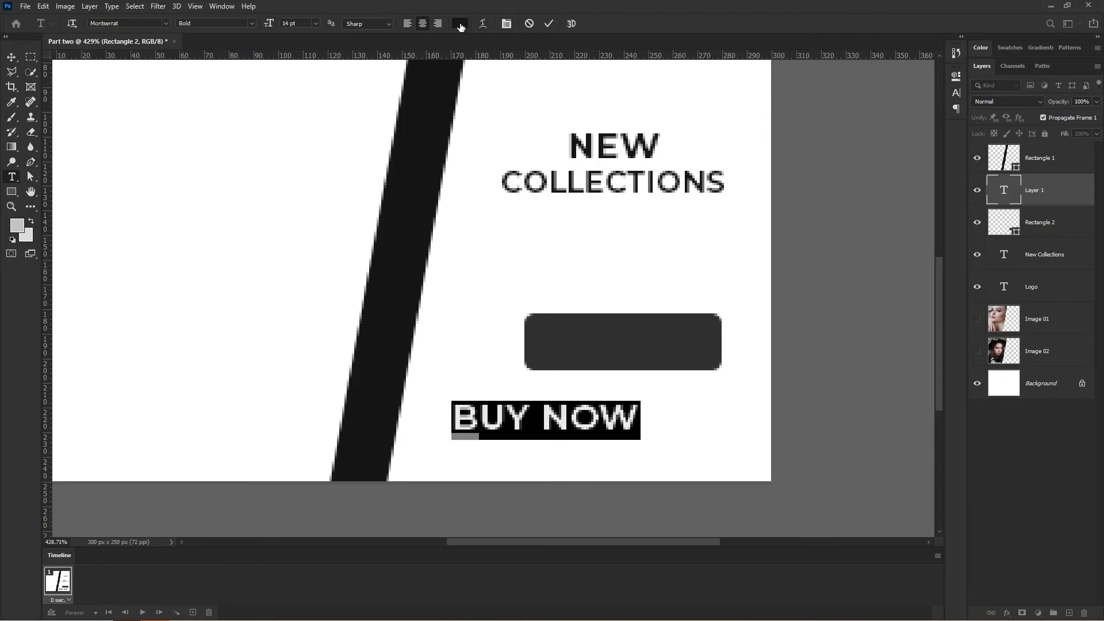
left_click(460, 24)
left_click(488, 204)
left_click(1063, 99)
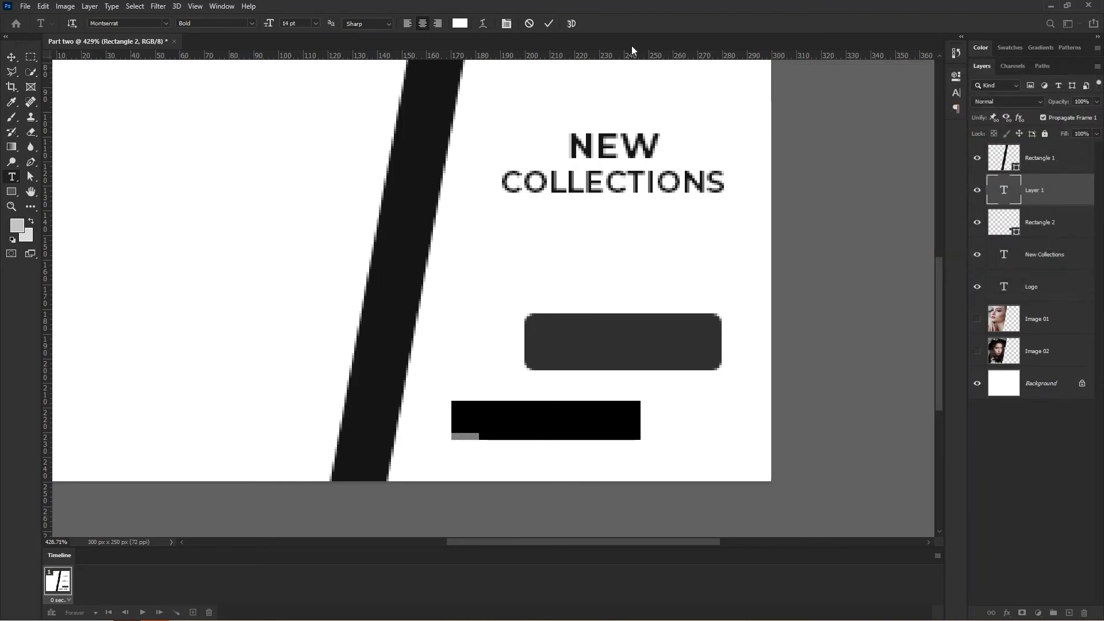
left_click(548, 24)
key("v")
left_click_drag(578, 414, 688, 328)
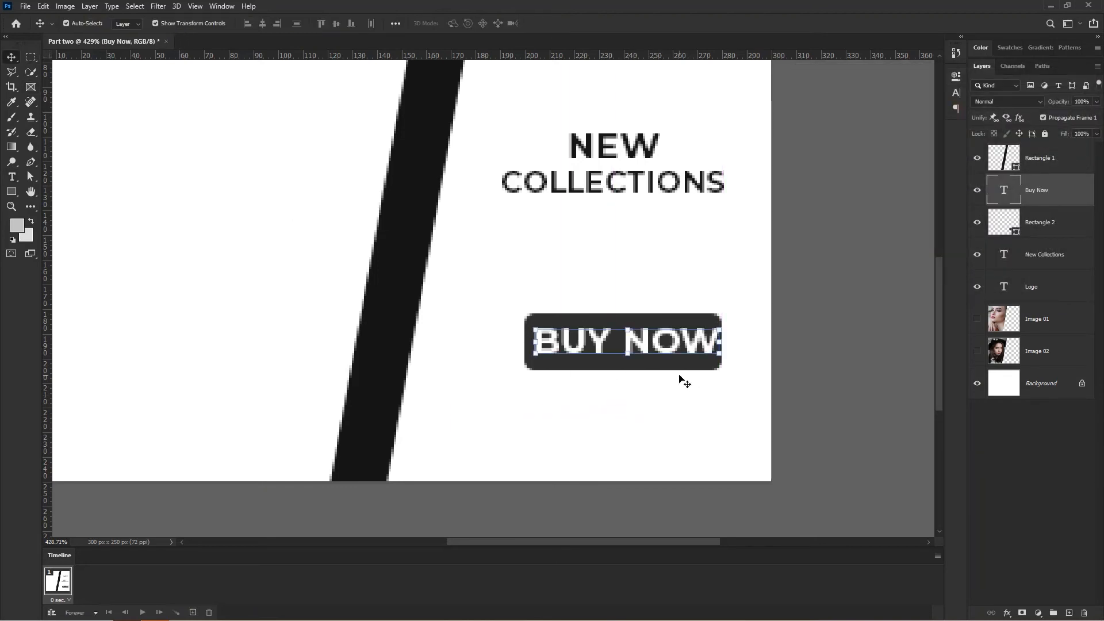
- Set the "BUY NOW" text to SemiBold at 12 pt
key("t")
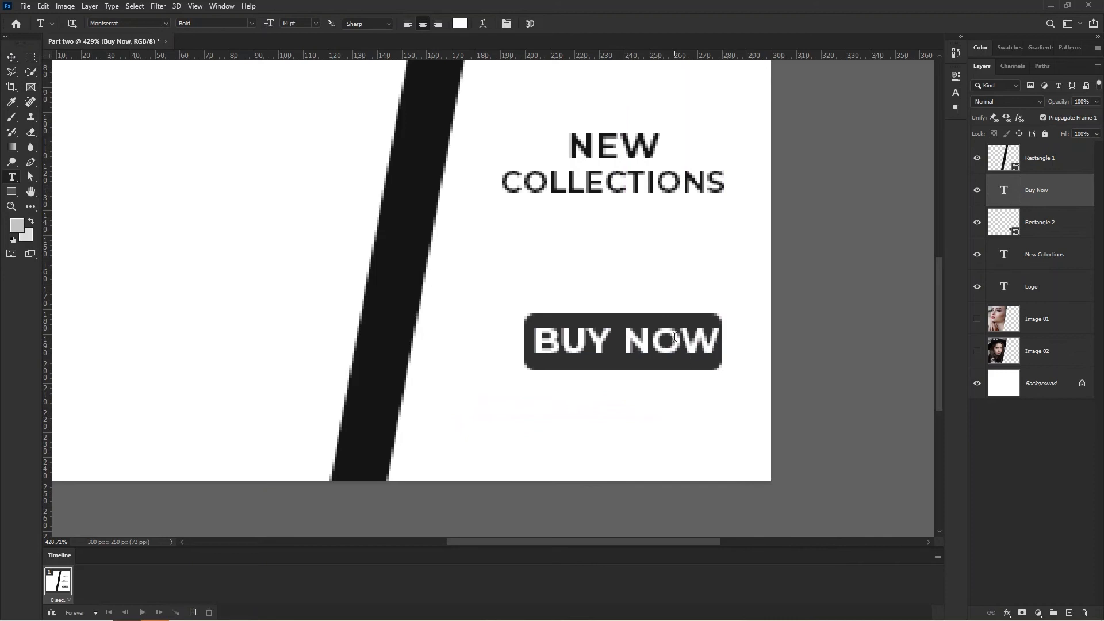
left_click(252, 24)
left_click(203, 128)
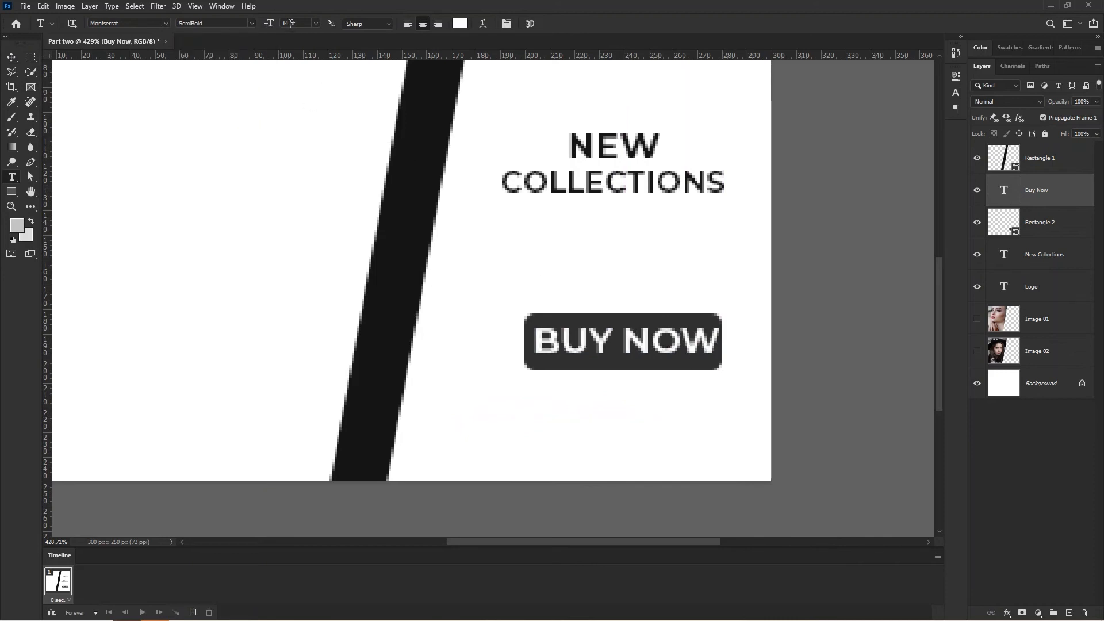
type("12")
key("Return")
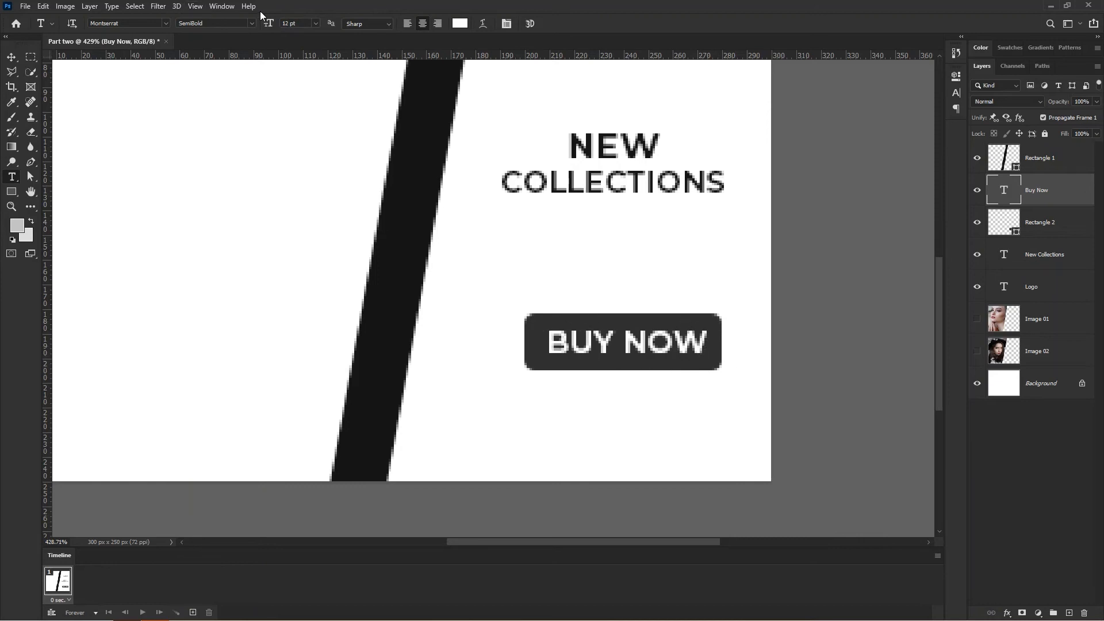
left_click_drag(266, 25, 266, 26)
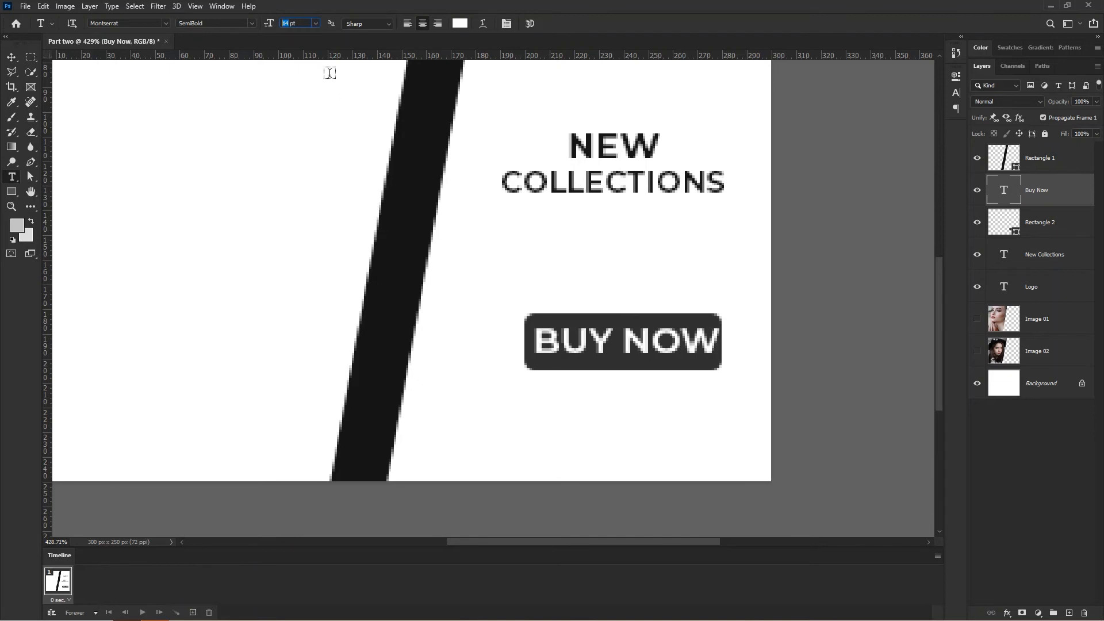
type("12")
key("Return")
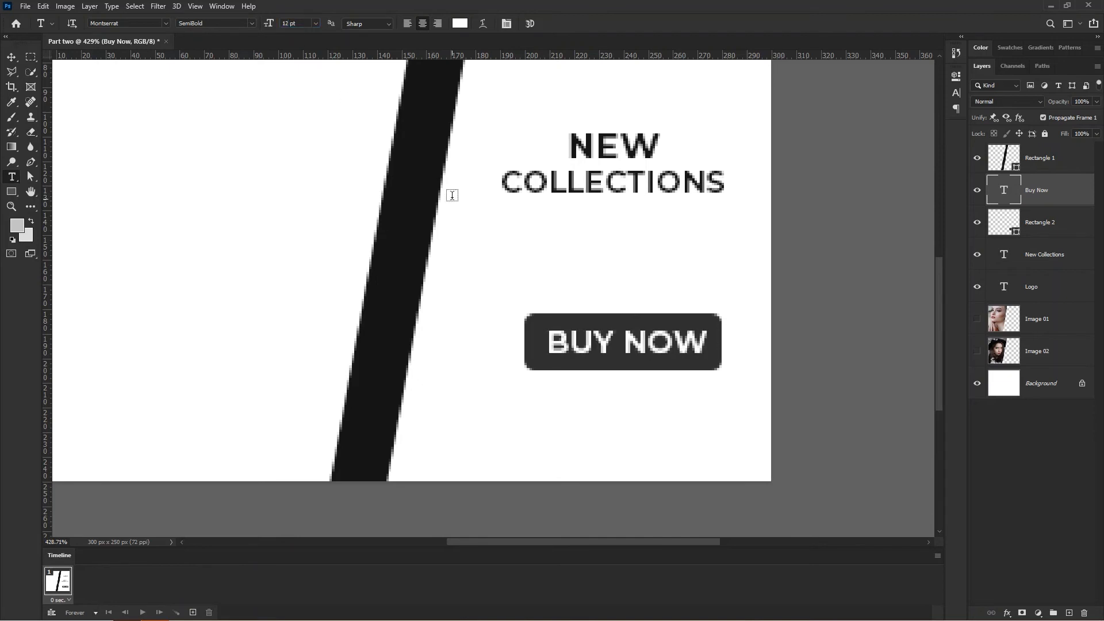
- Change the font style of the whole "BUY NOW" text to Regular
triple_click(620, 340)
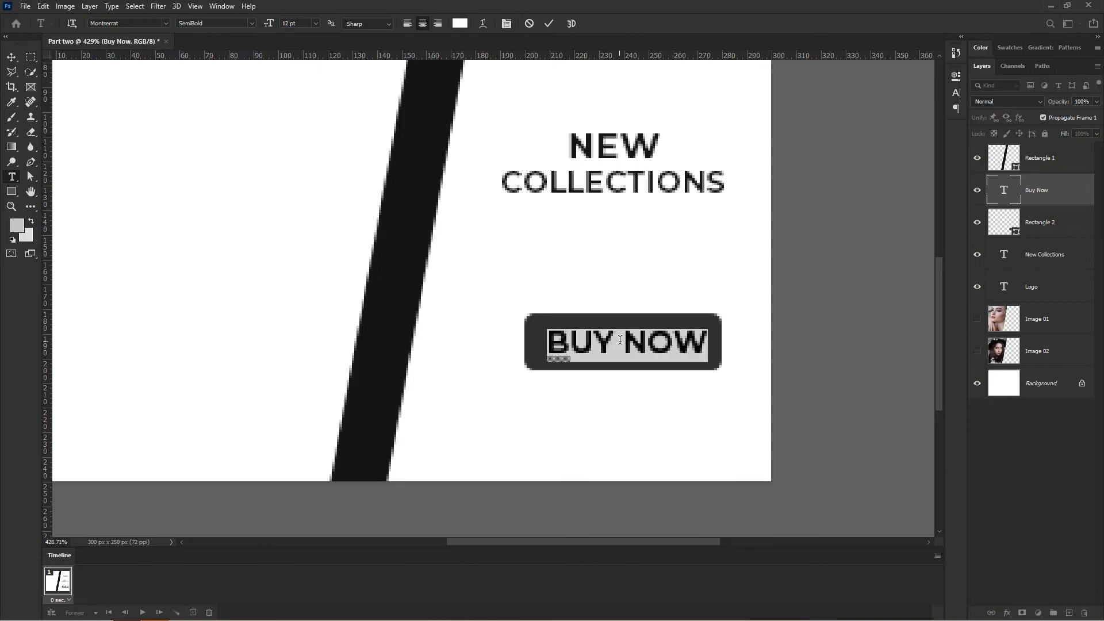
left_click(249, 24)
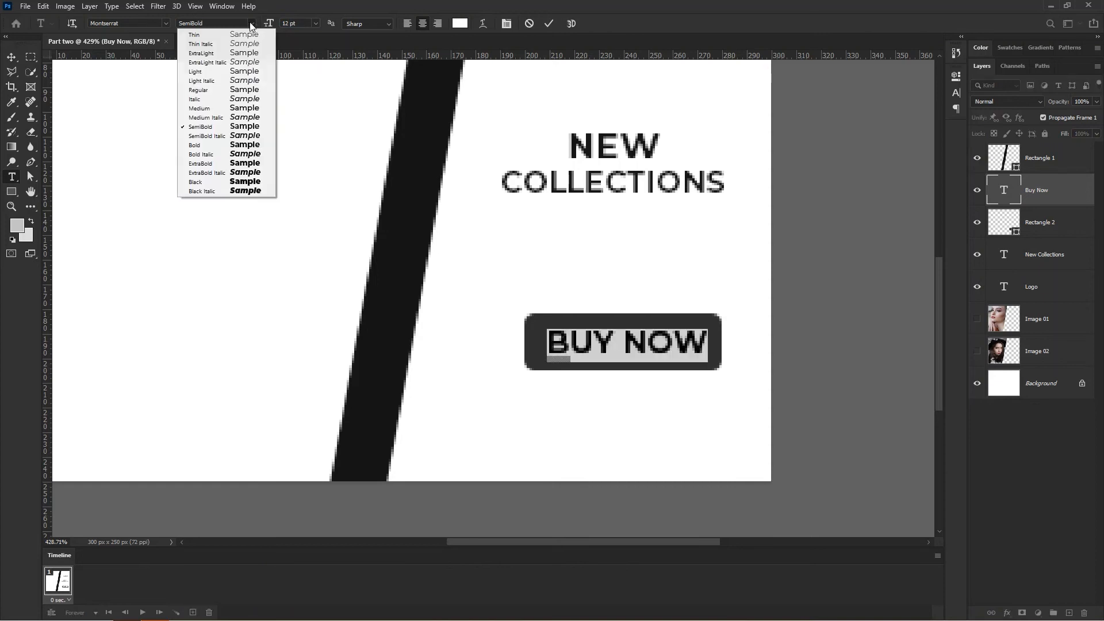
left_click(201, 93)
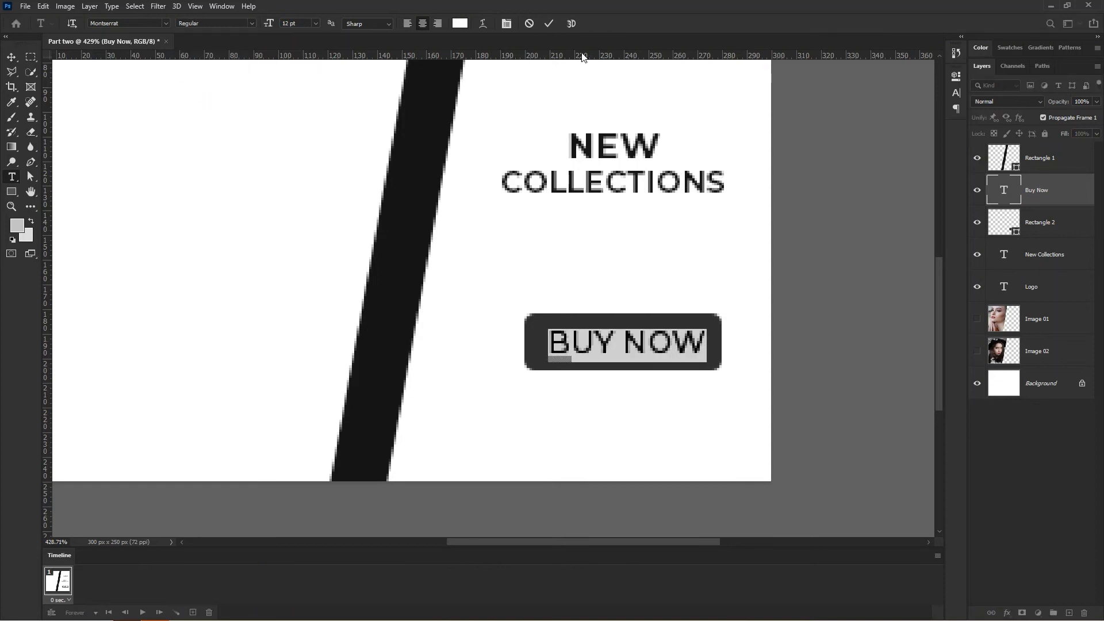
left_click(550, 24)
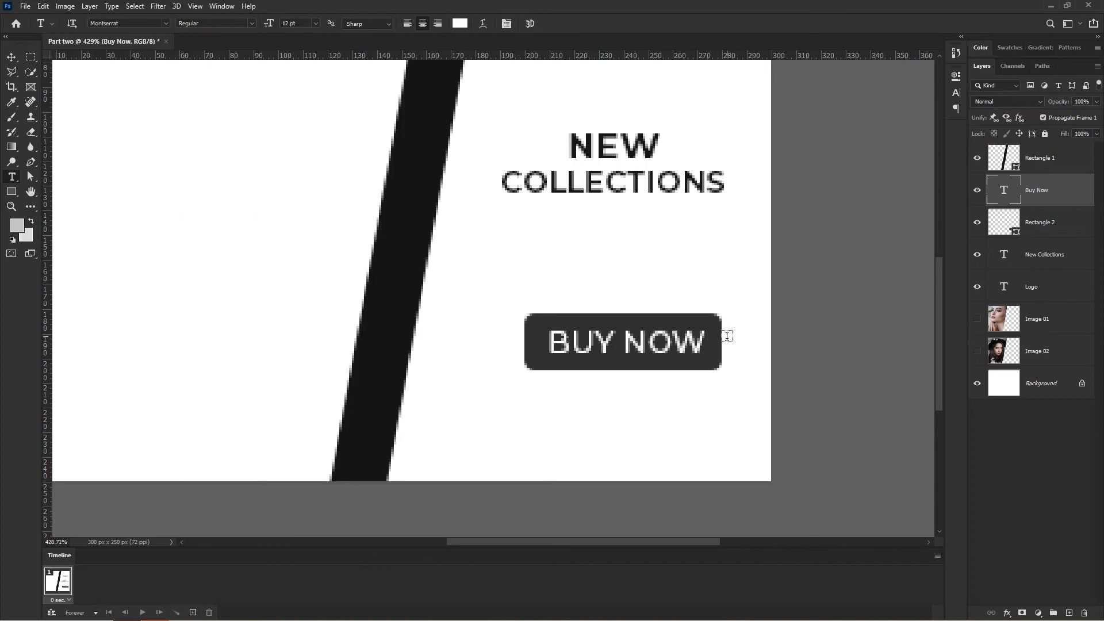
- Select the "BUY NOW" text with its rounded rectangle and align their horizontal centres
left_click(11, 58)
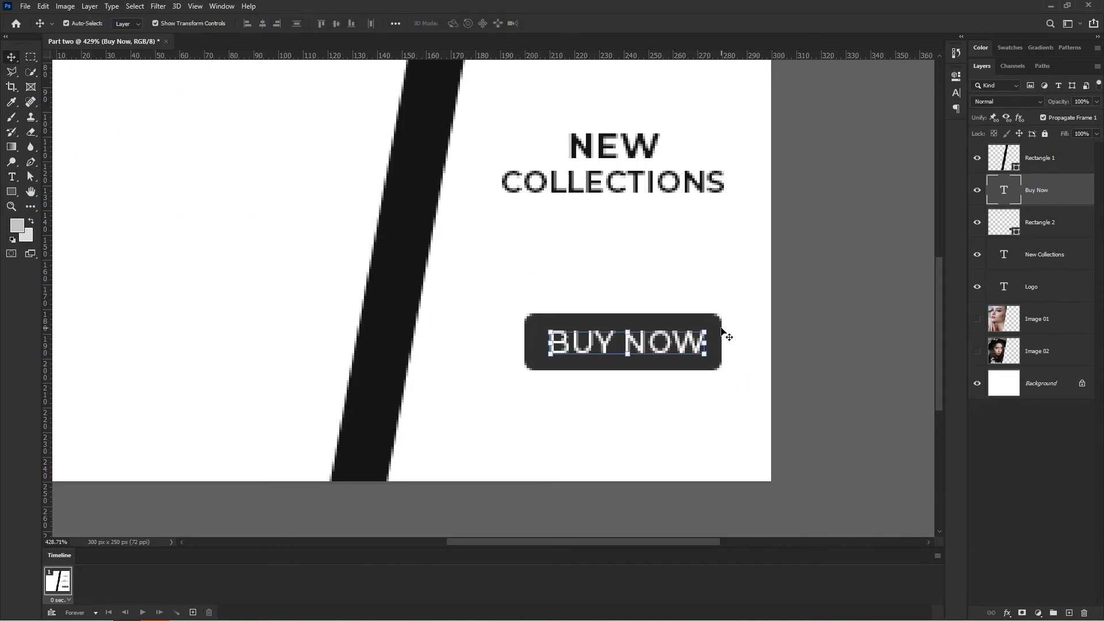
key("ctrl+t")
left_click(569, 24)
left_click_drag(507, 321, 621, 356)
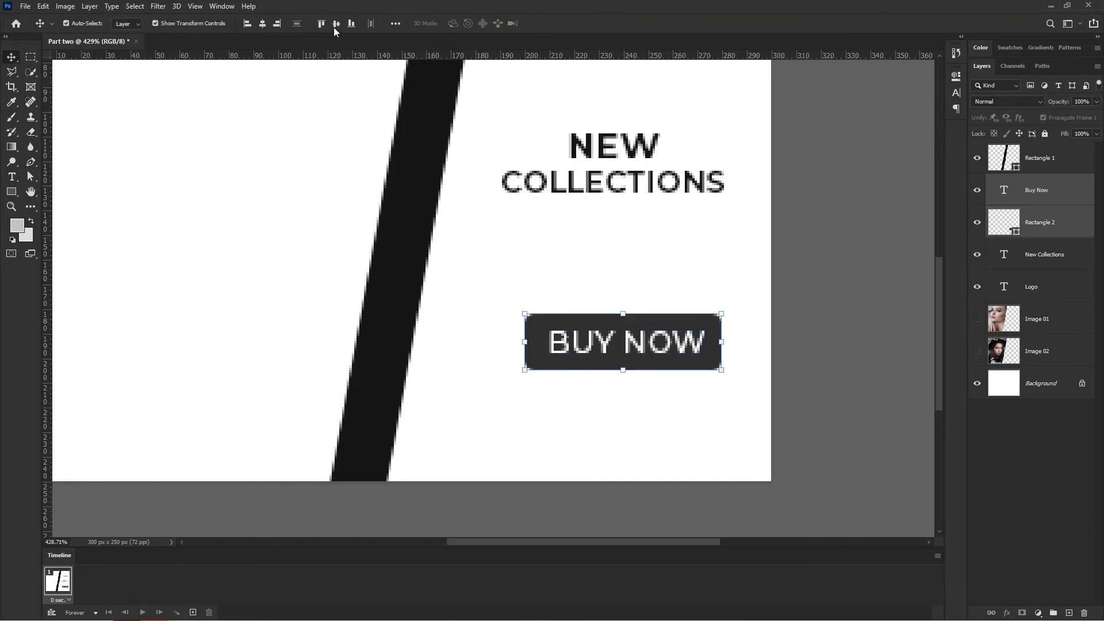
left_click(262, 24)
left_click(628, 404)
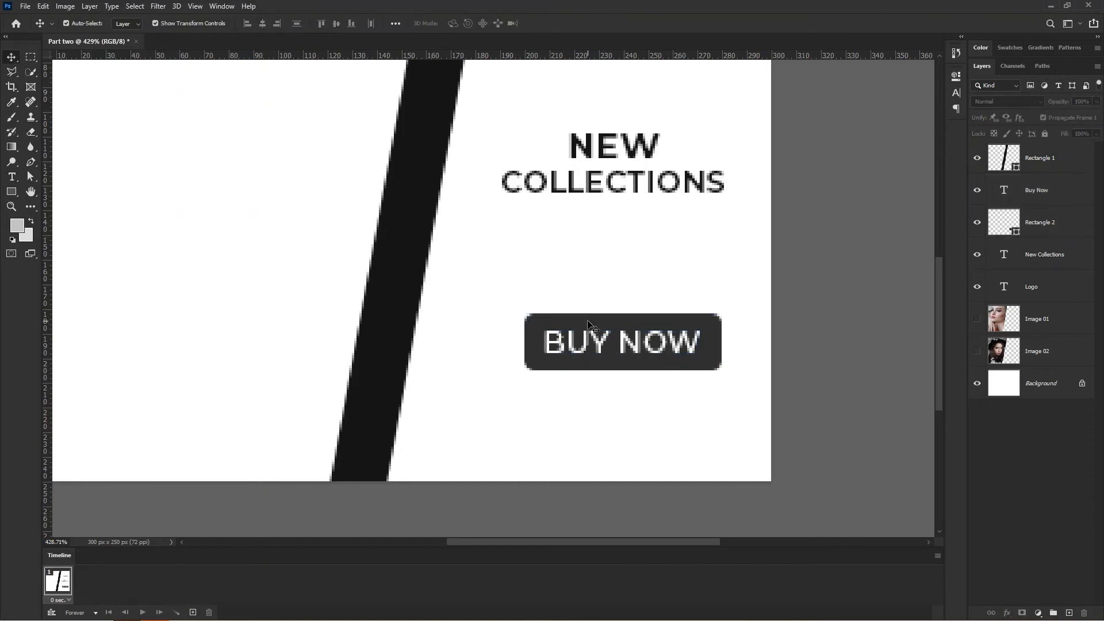
- Move the rounded rectangle together with its "BUY NOW" text so the button is centred beneath "NEW COLLECTIONS"
left_click_drag(546, 300, 665, 356)
scroll(586, 291, "down", 5)
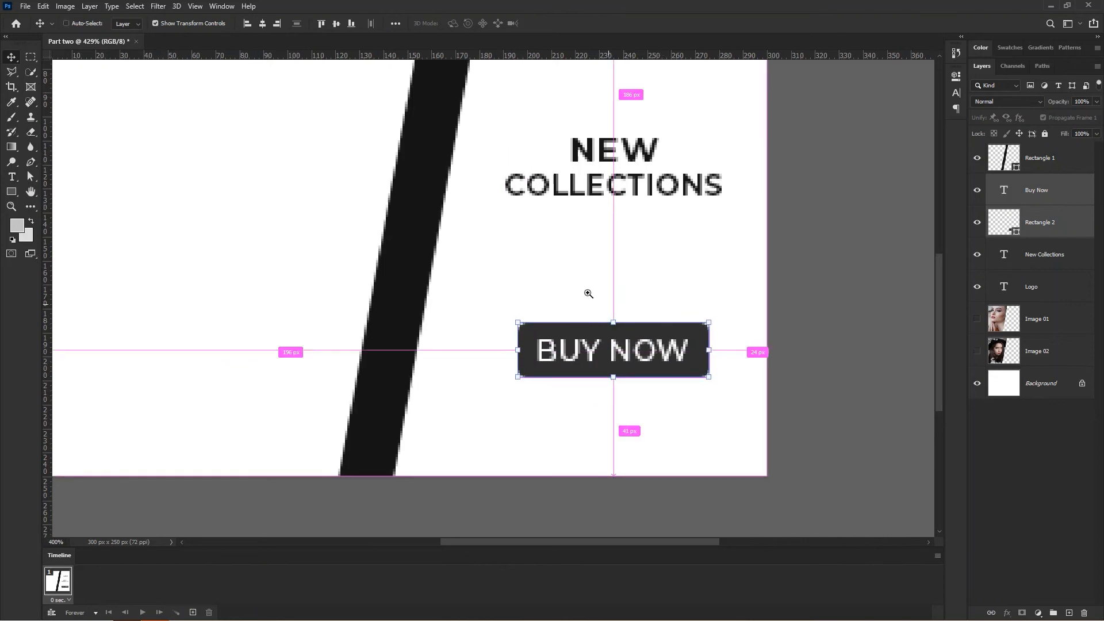
left_click(770, 325)
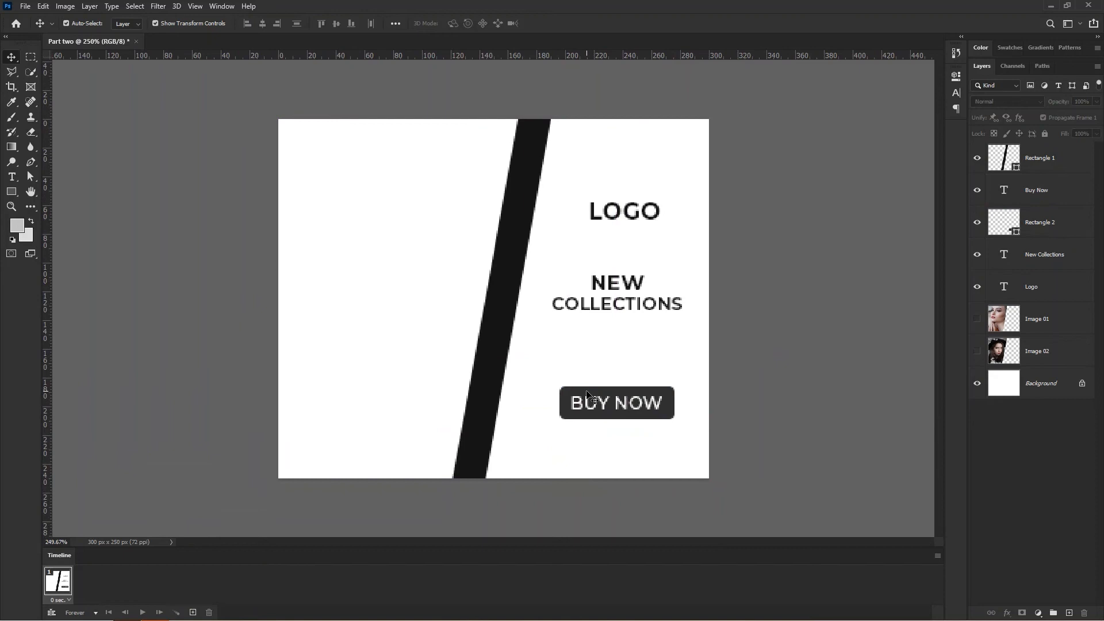
- Select the "BUY NOW" text layer with its rounded rectangle and merge the two into one layer
left_click(628, 413)
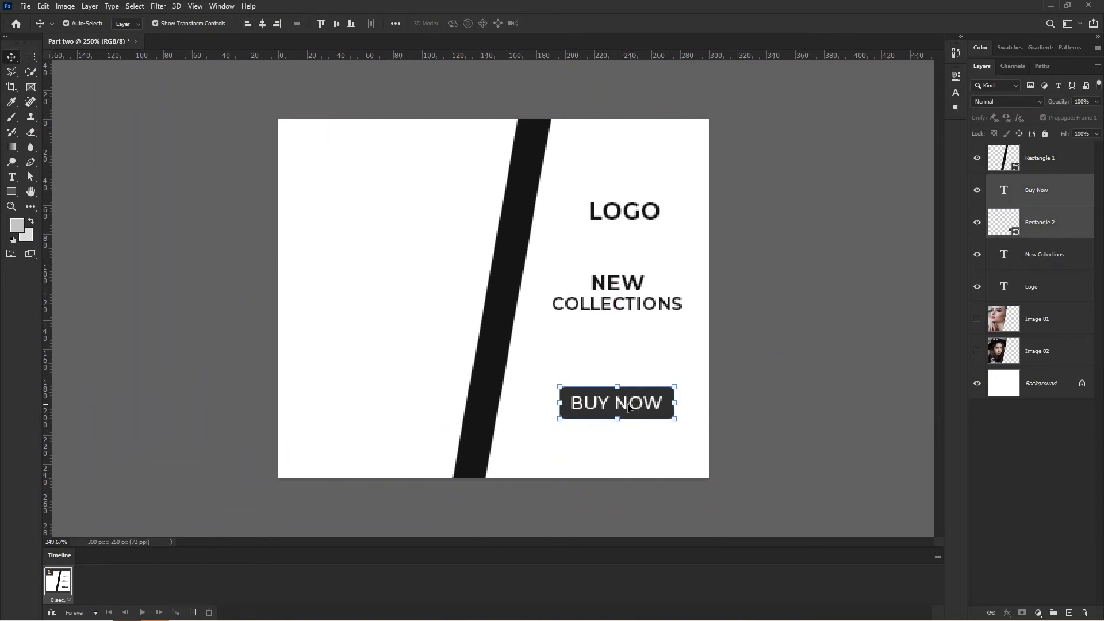
right_click(1066, 194)
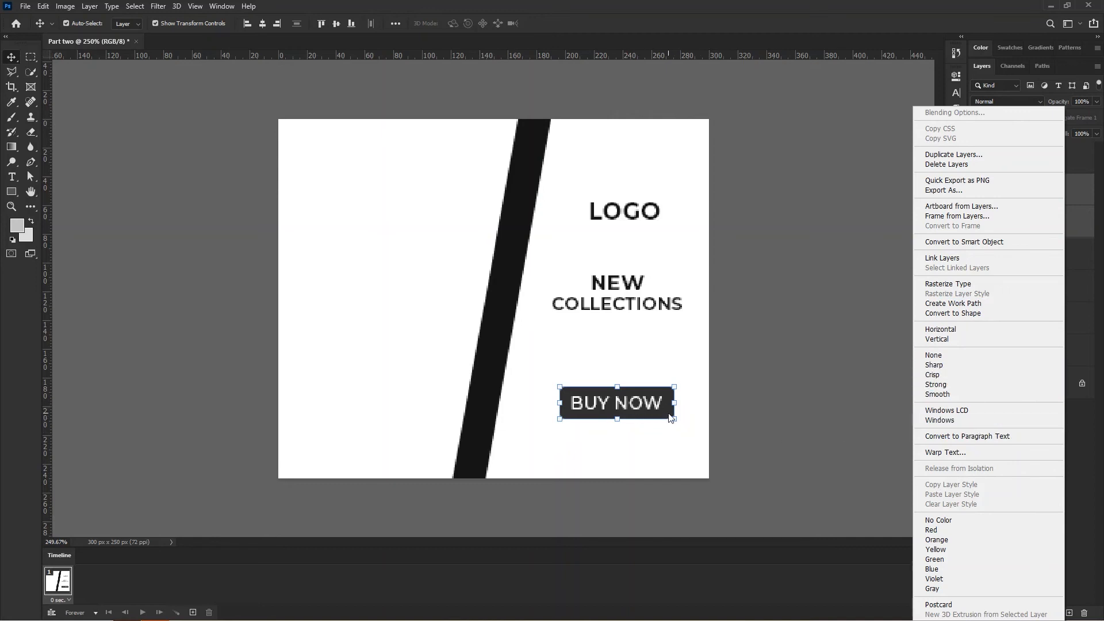
left_click(689, 411)
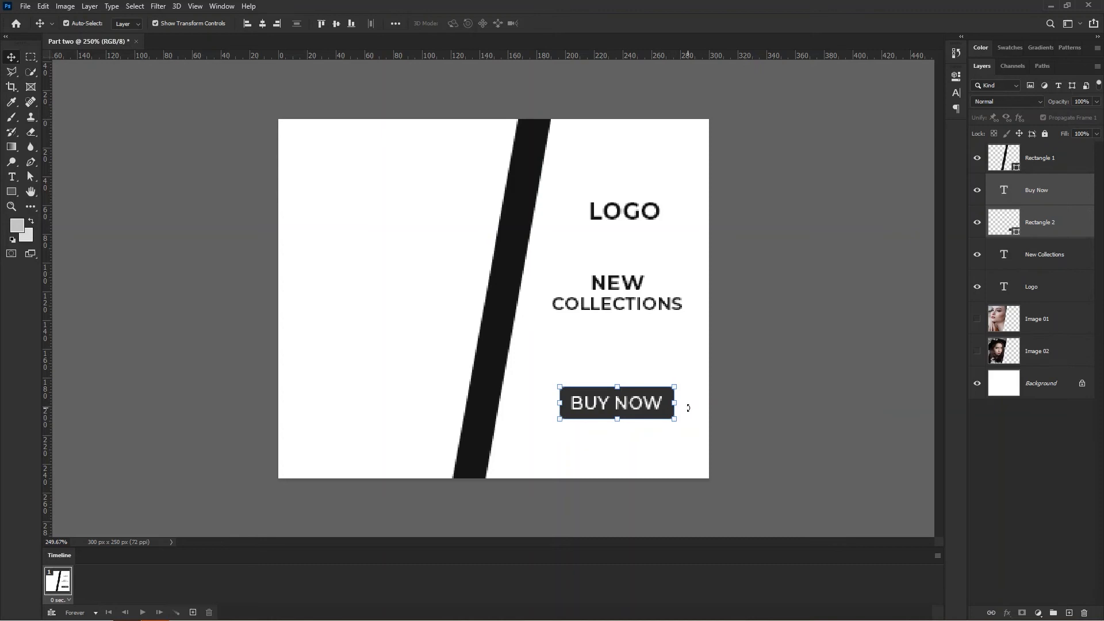
left_click(893, 148)
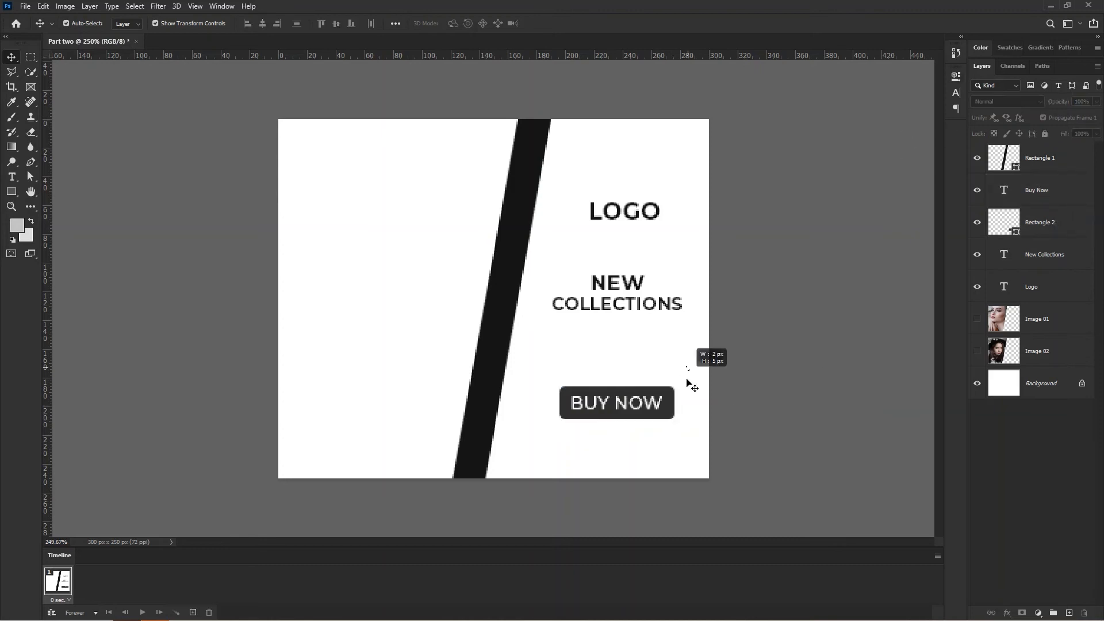
left_click_drag(690, 365, 649, 437)
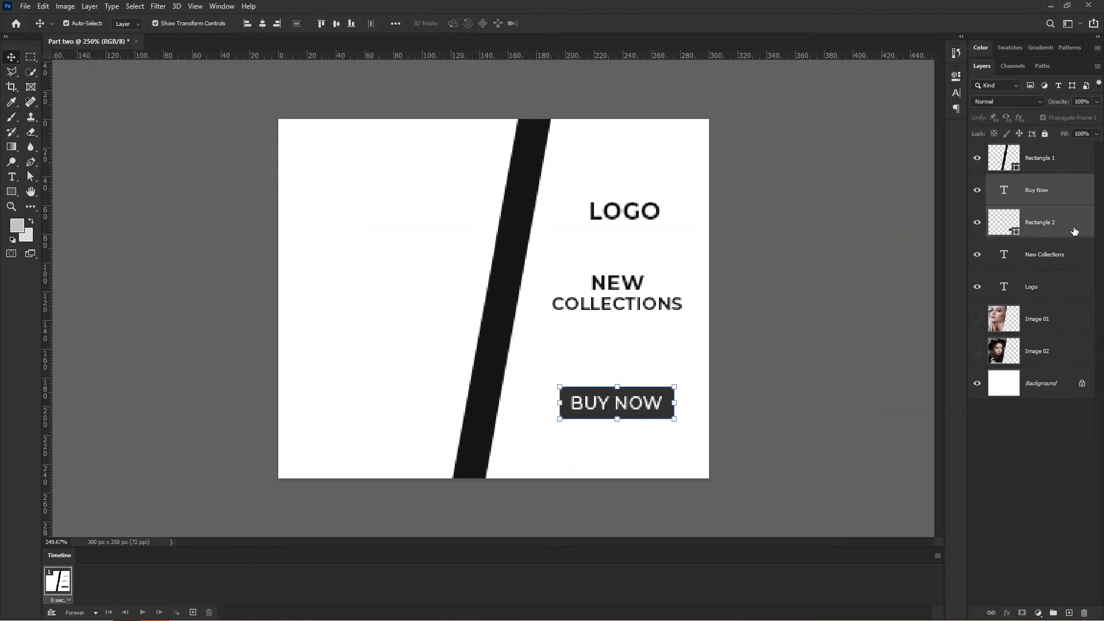
right_click(1065, 227)
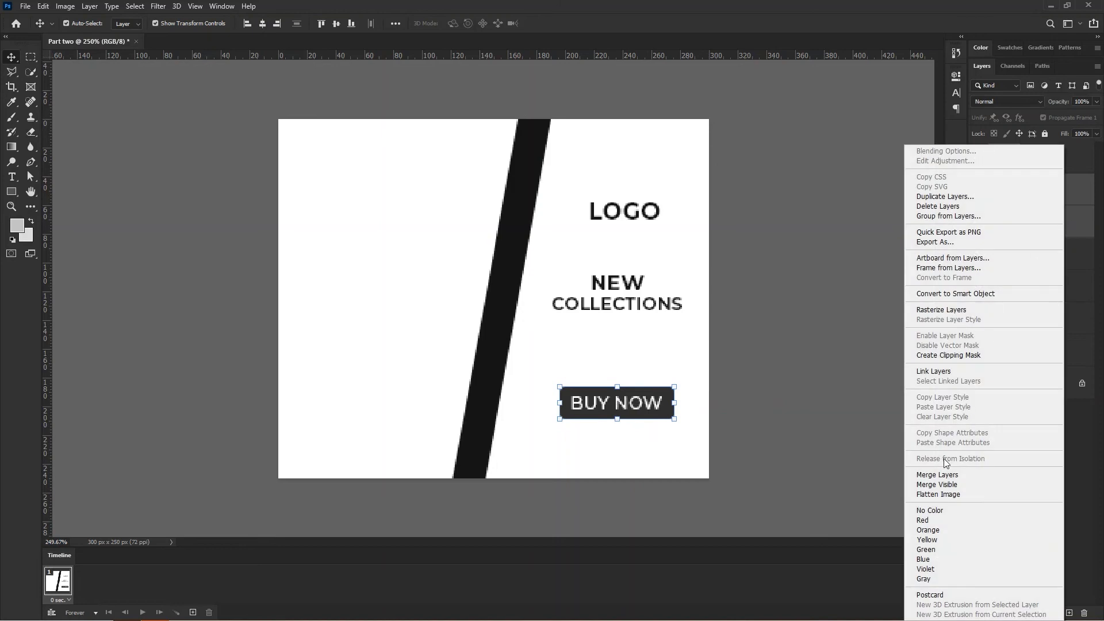
left_click(939, 474)
right_click(1061, 226)
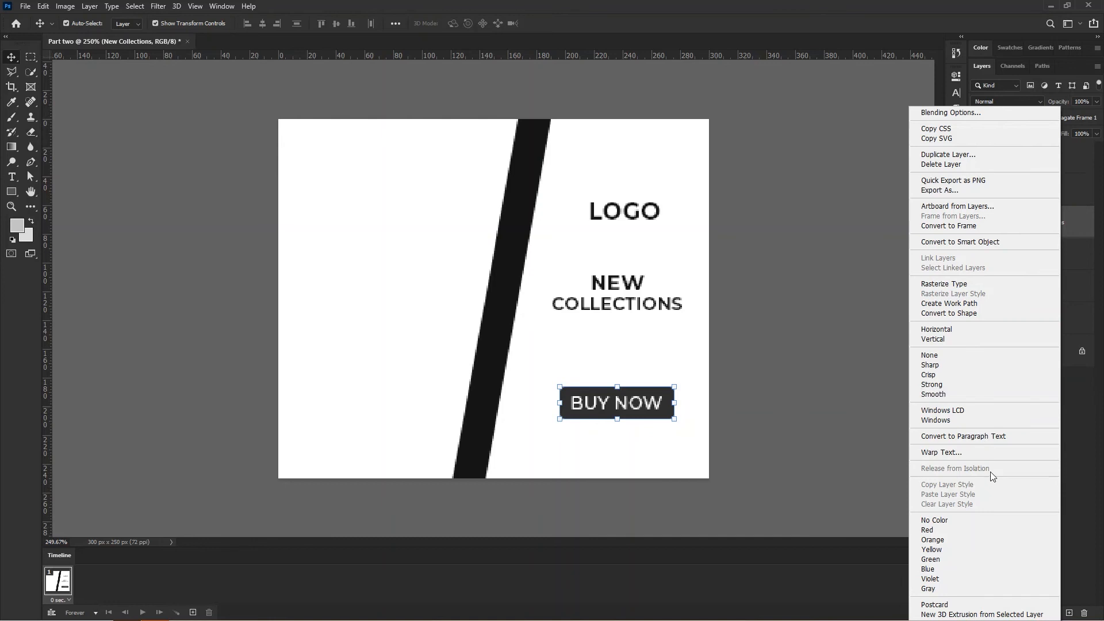
left_click(847, 478)
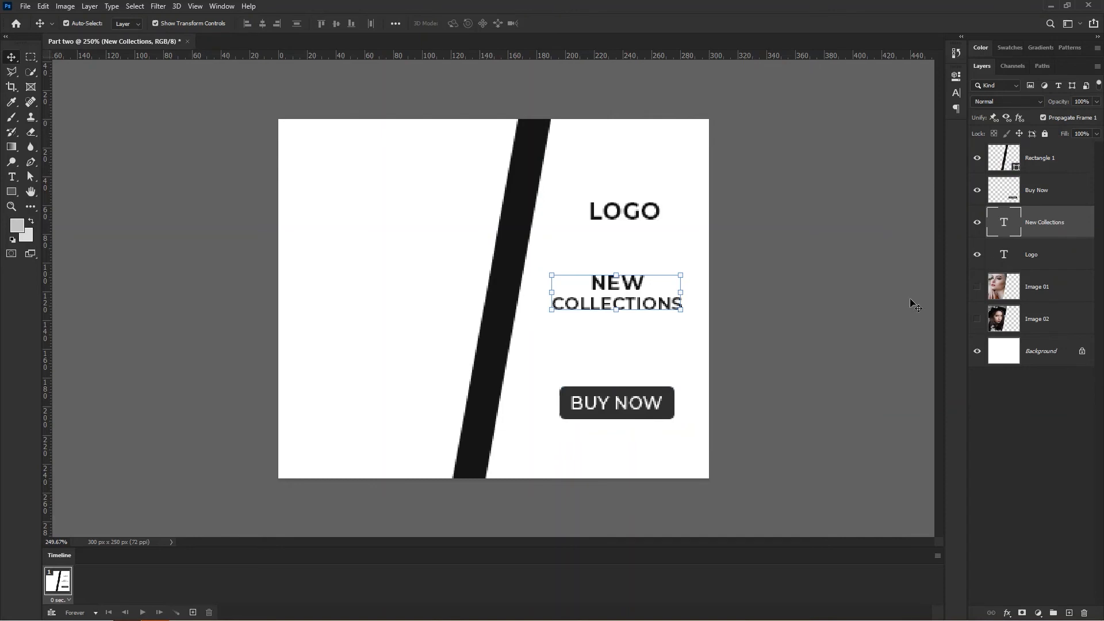
left_click(657, 208)
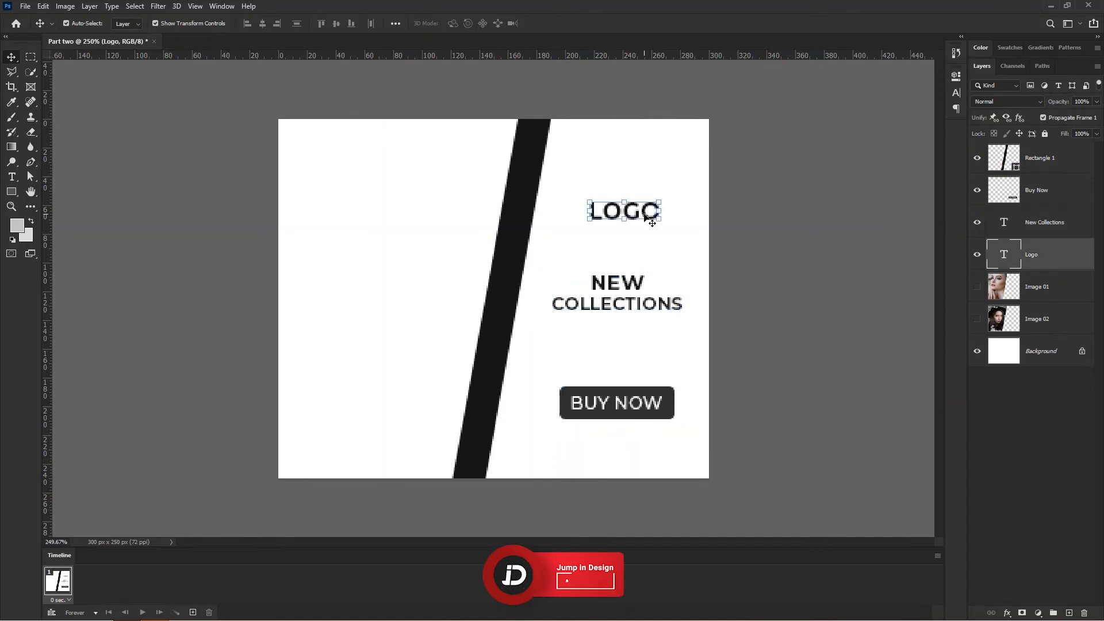
left_click(645, 286)
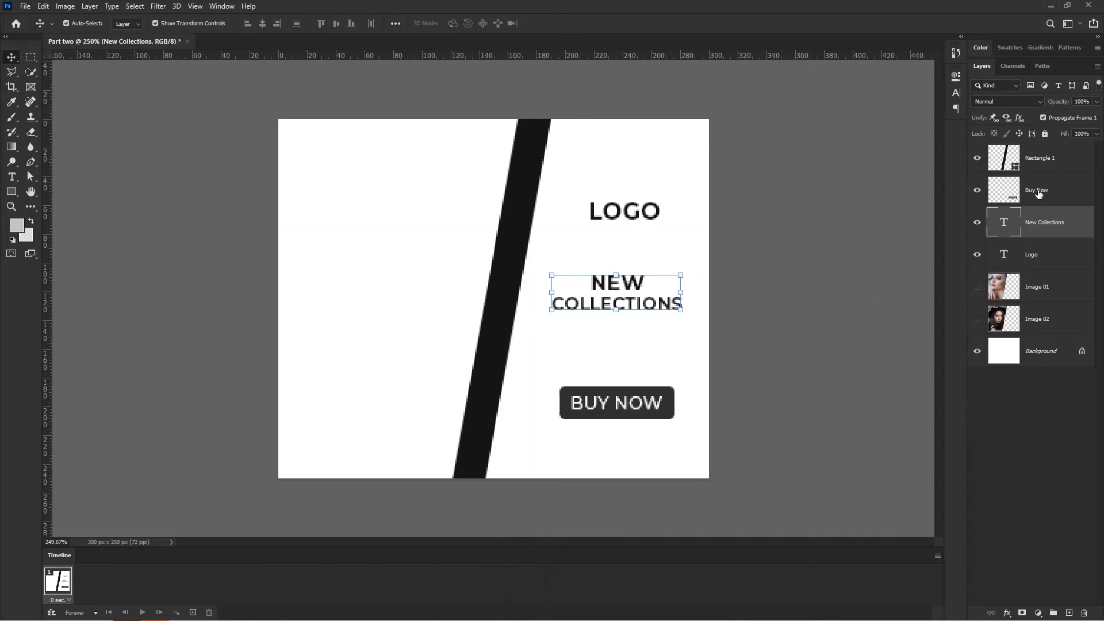
- Hide the Rectangle 1, Buy Now, New Collections and Logo layers in the first frame, and add a second frame
left_click(1043, 163)
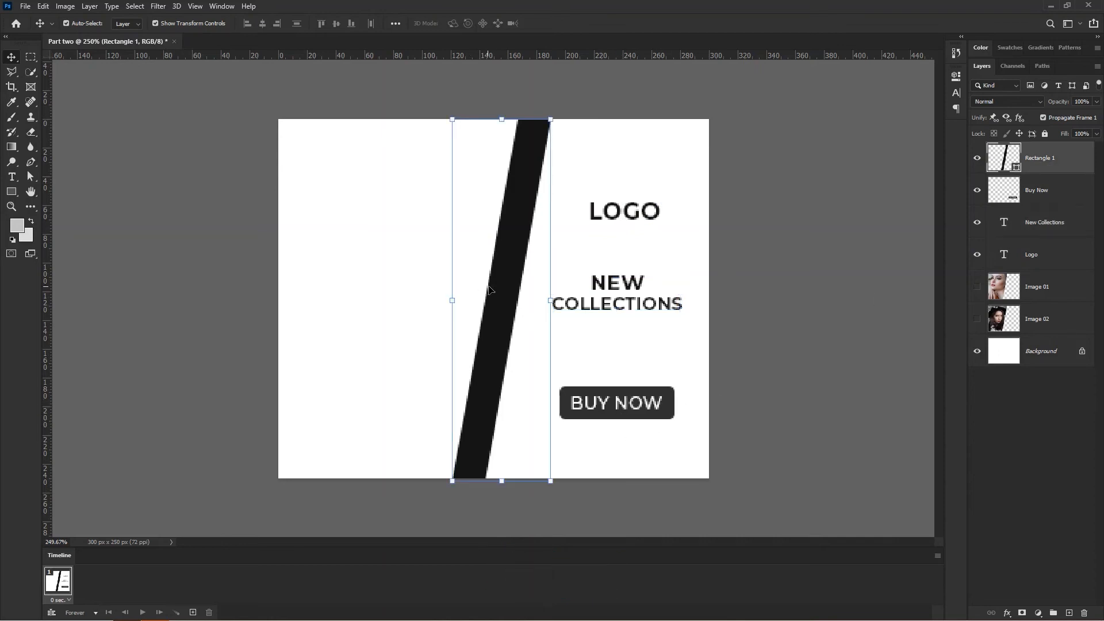
left_click_drag(977, 158, 978, 257)
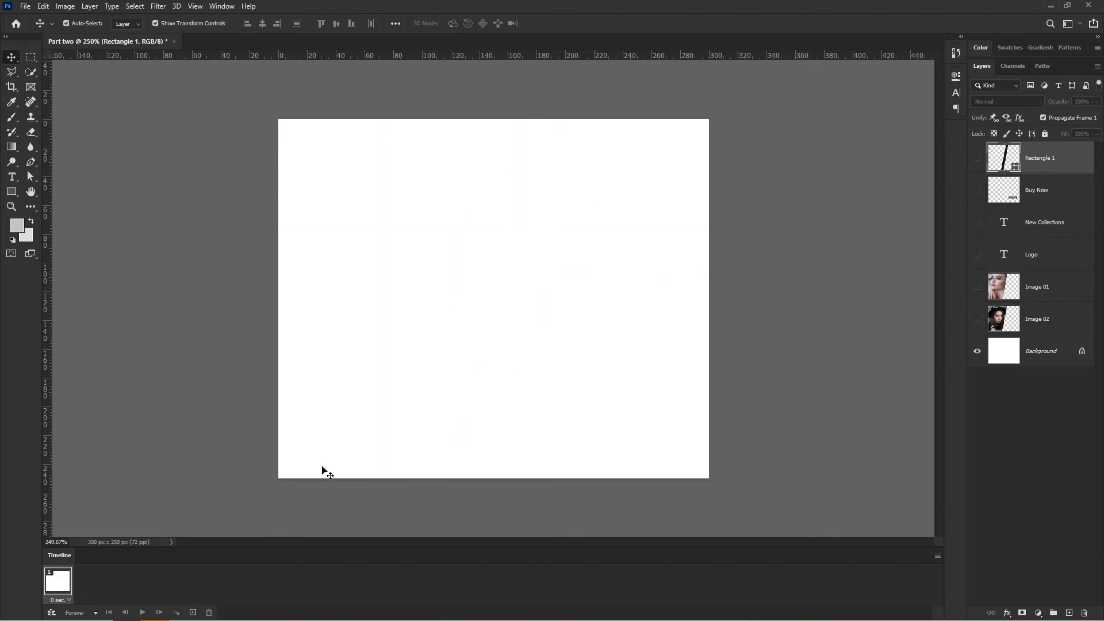
left_click(193, 613)
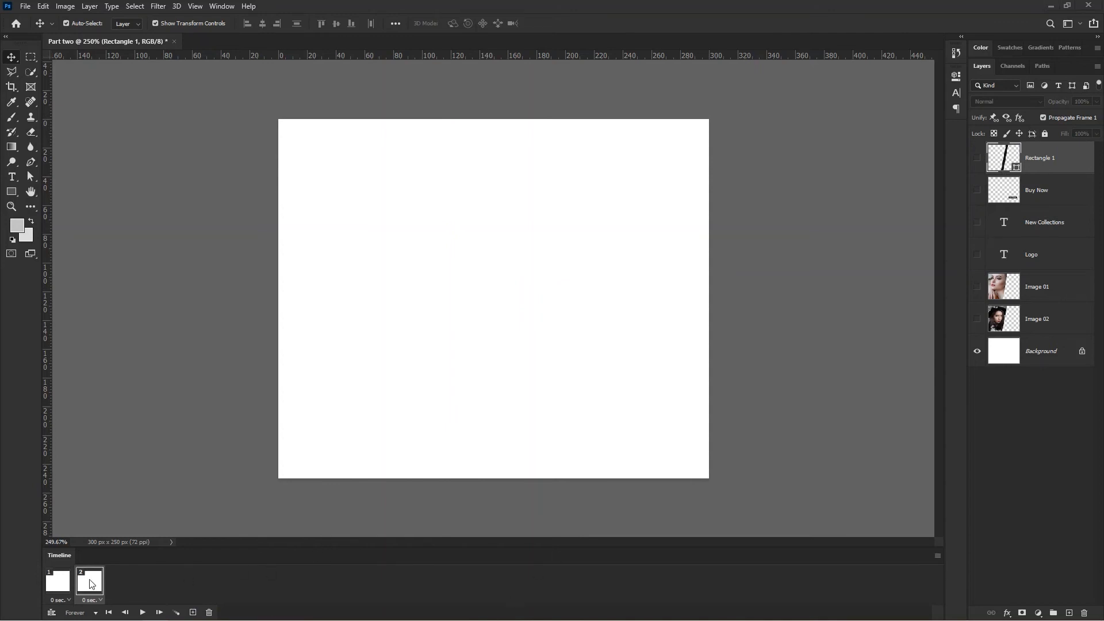
- Show the Rectangle 1 stripe in the second frame as a rasterized layer and move it just outside the canvas's left edge
left_click(976, 158)
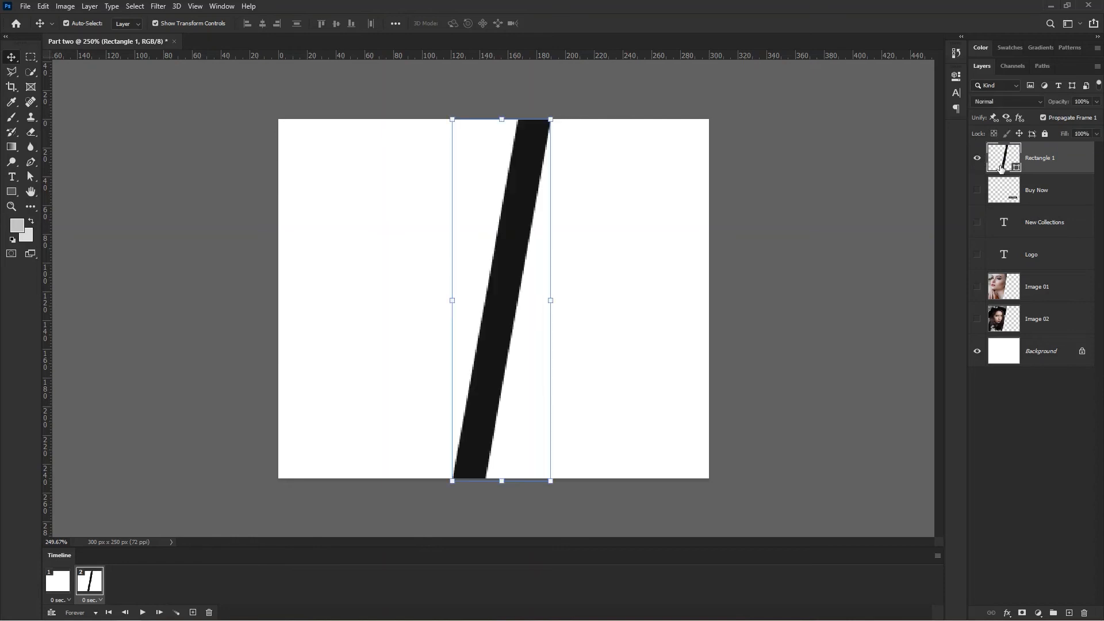
right_click(1070, 160)
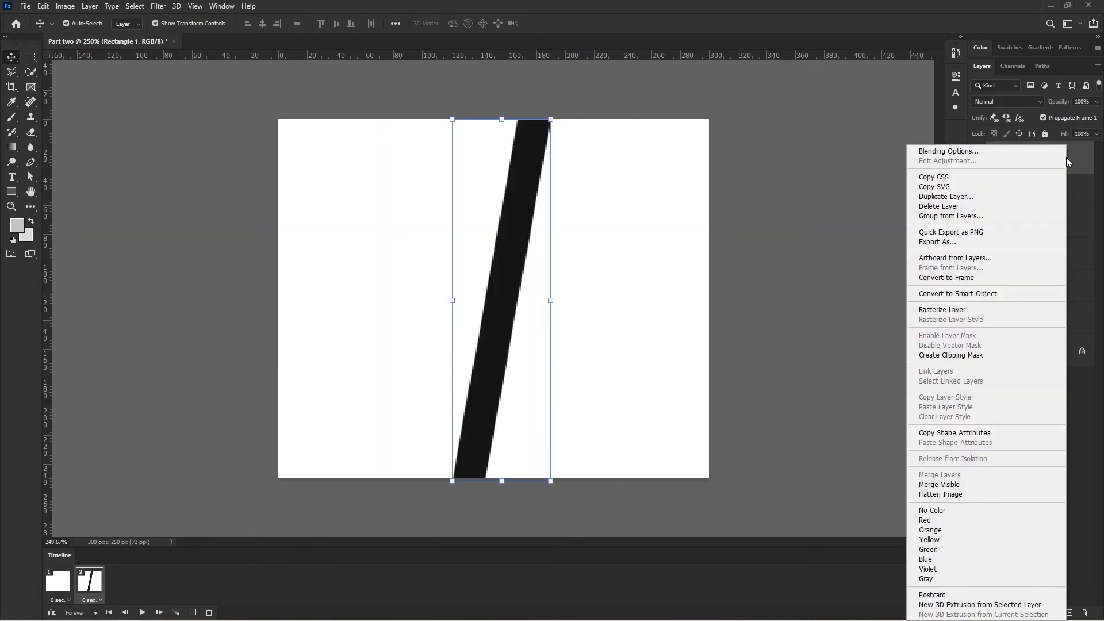
left_click(952, 310)
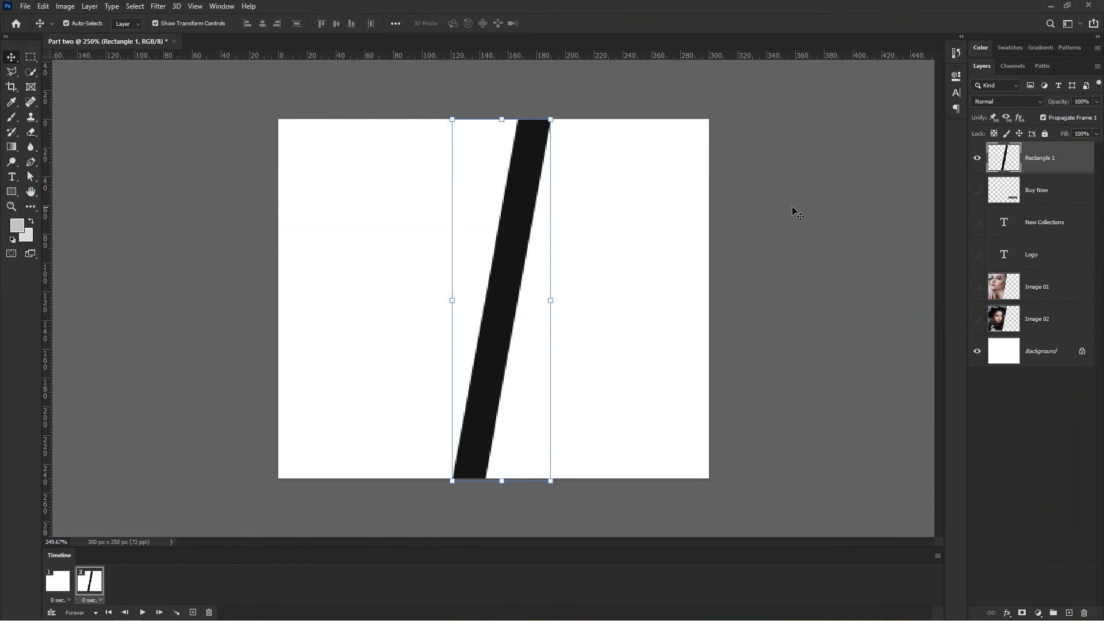
left_click_drag(505, 283, 235, 289)
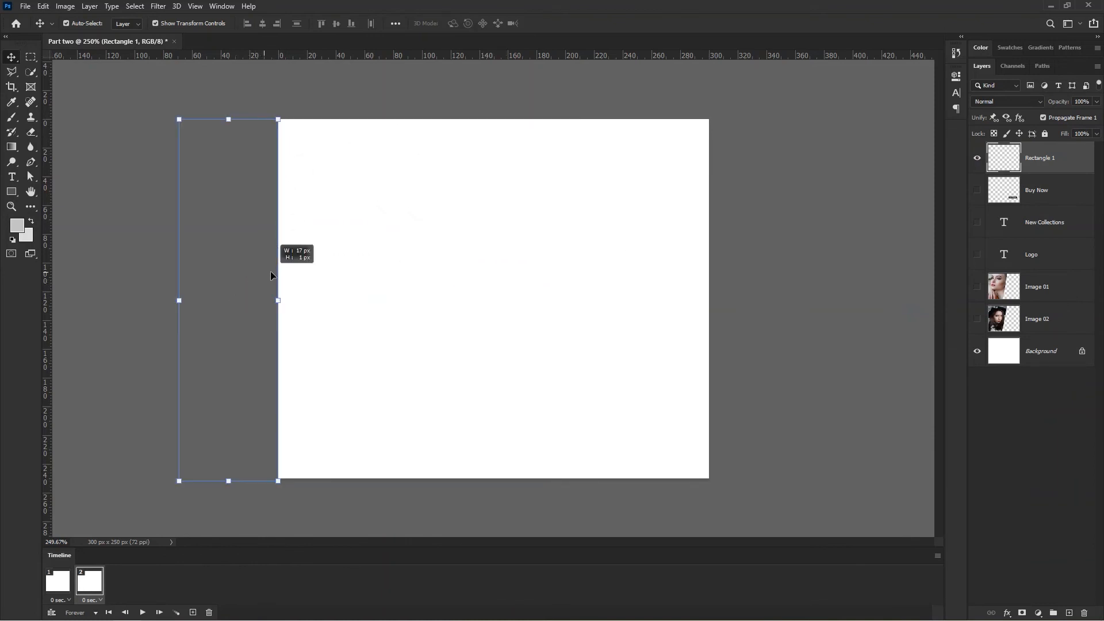
- Add a third frame and move the dark stripe into the canvas until its lower end is about 20 px from the left edge
left_click(193, 613)
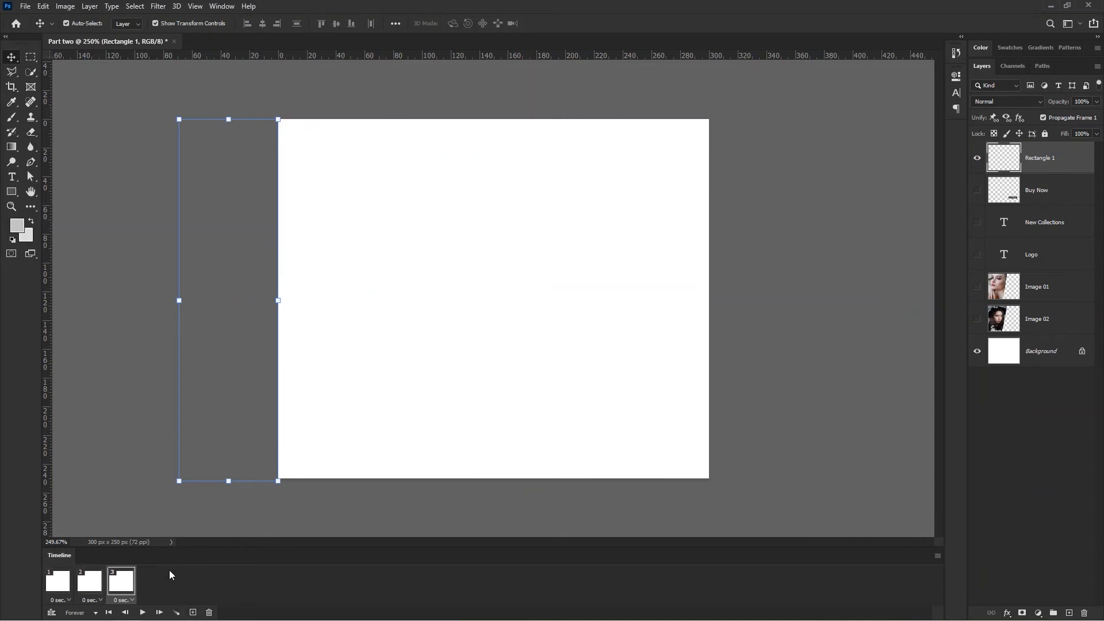
key("shift+Right")
key("shift+Right")
key("shift+Right")
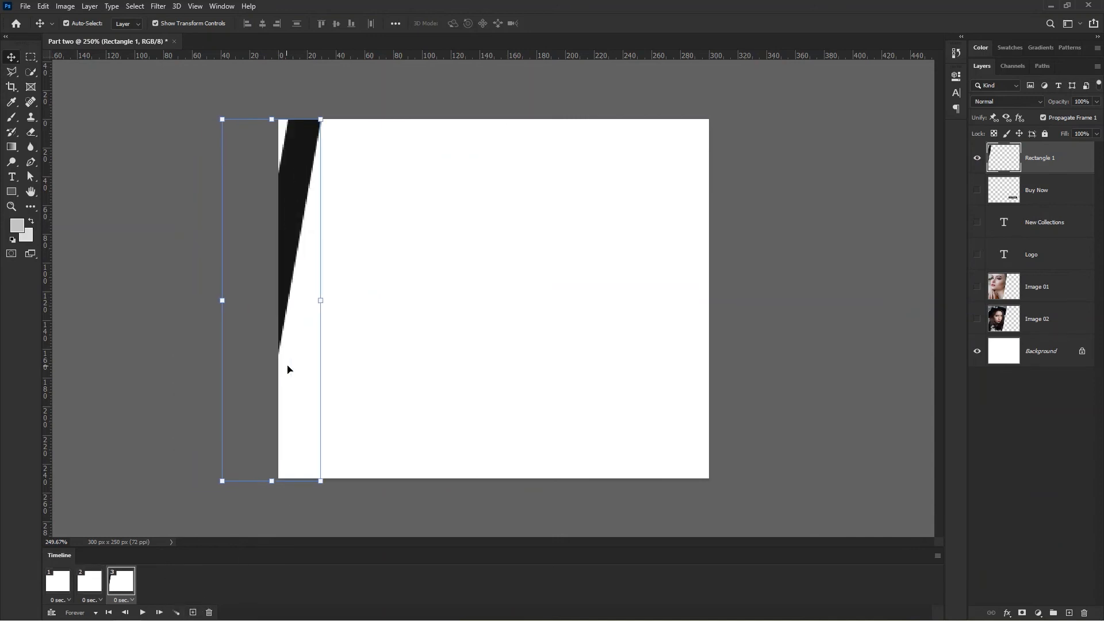
left_click_drag(292, 228, 380, 221)
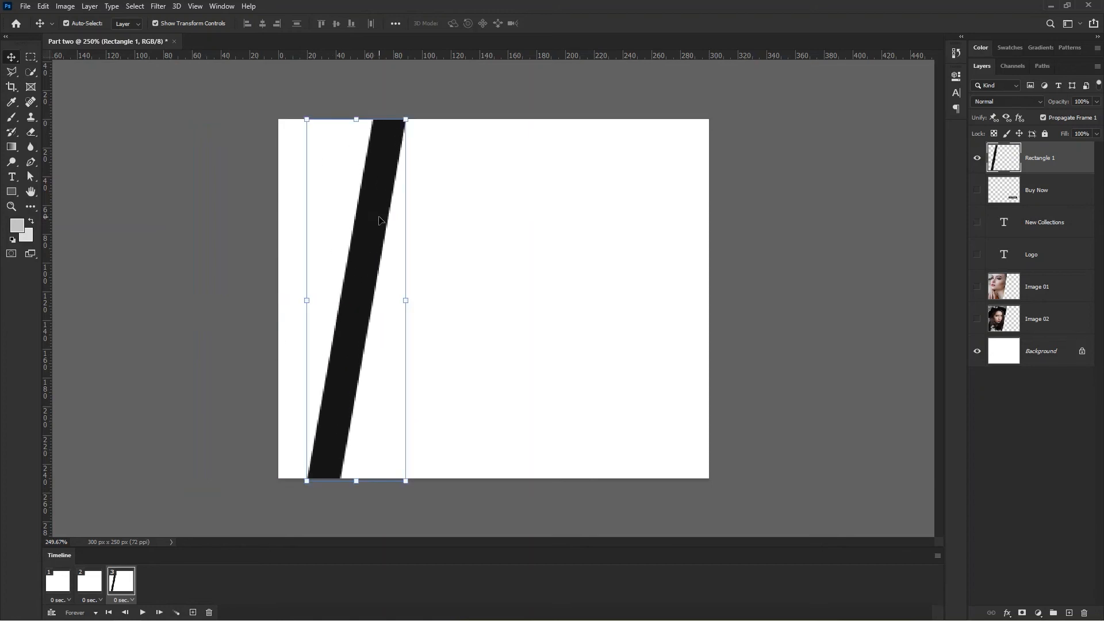
- Show Image 01 in the third frame and move it left so its slanted edge lies behind the dark stripe
left_click(977, 289)
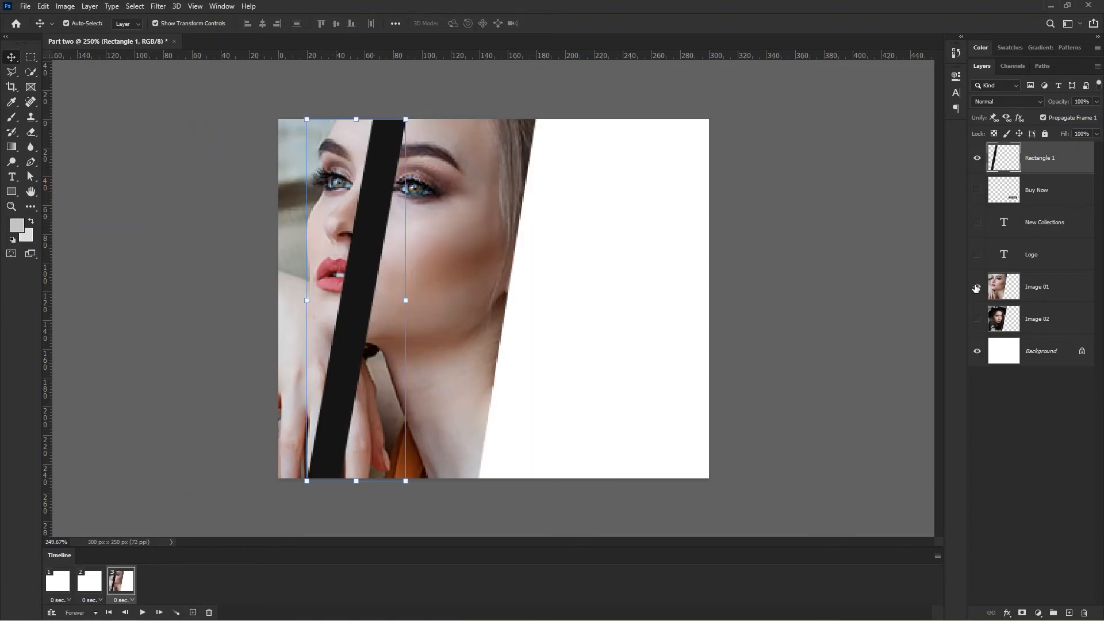
left_click(487, 288)
left_click_drag(488, 287, 330, 274)
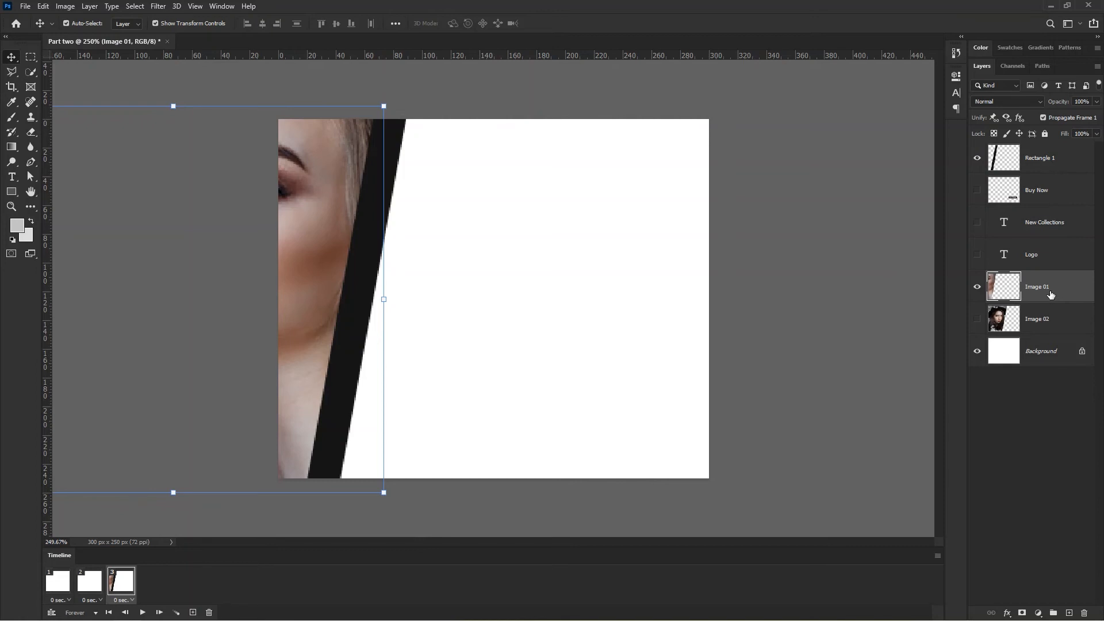
- Add a fourth frame and move the stripe and Image 01 right so the photo covers the canvas's left part up to the stripe
left_click(193, 613)
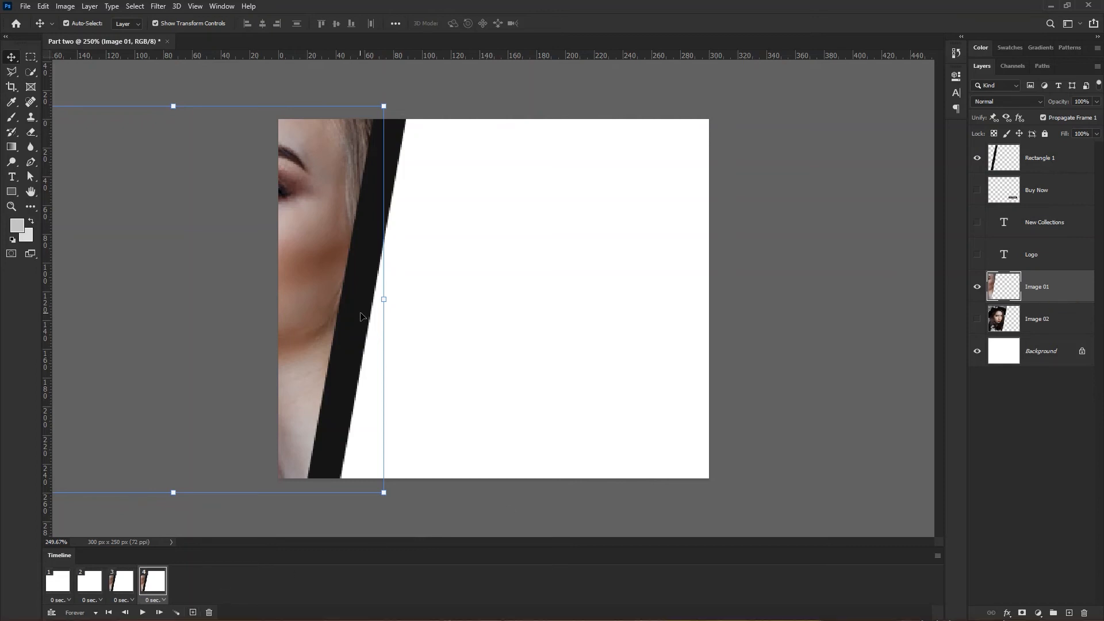
left_click_drag(362, 309, 508, 307)
left_click_drag(345, 273, 477, 278)
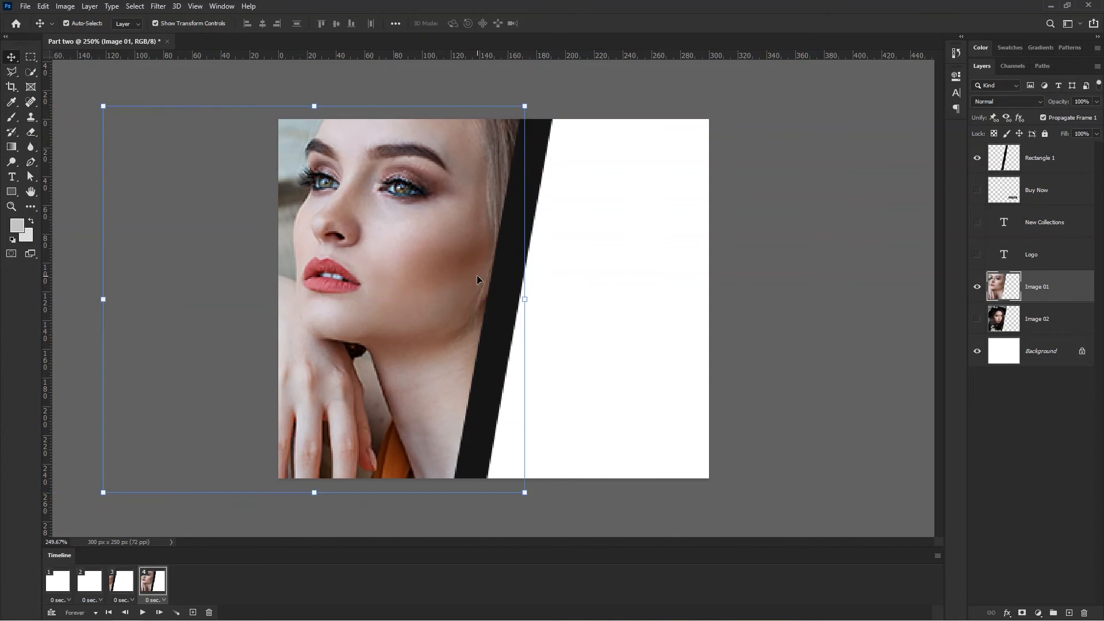
left_click_drag(415, 294, 419, 295)
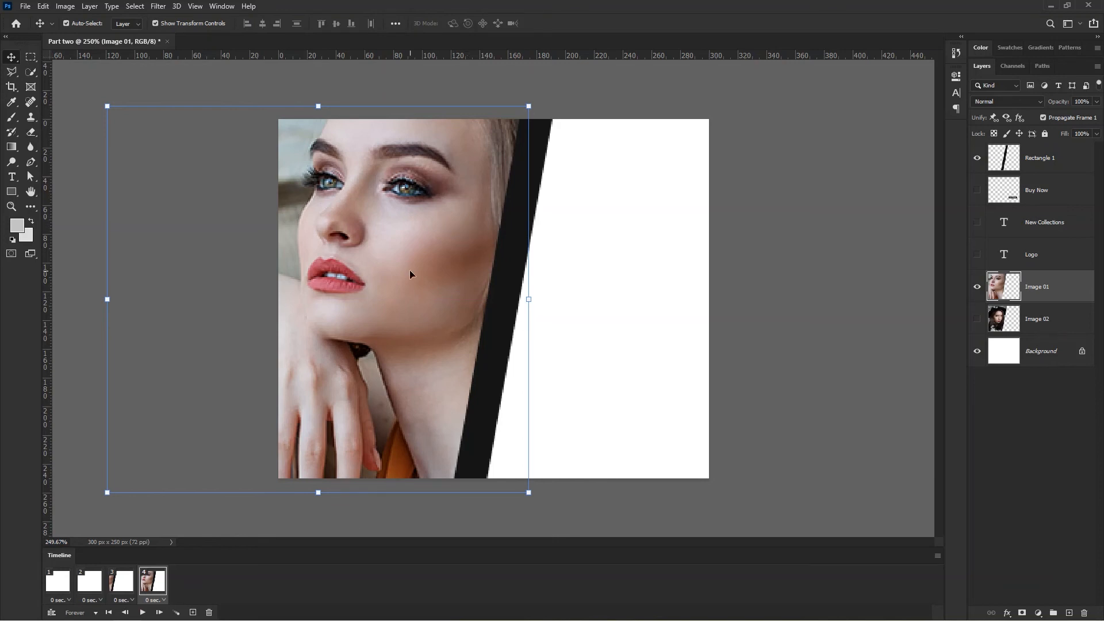
- Set the animation to loop 3 times and play it from the first frame
left_click(51, 586)
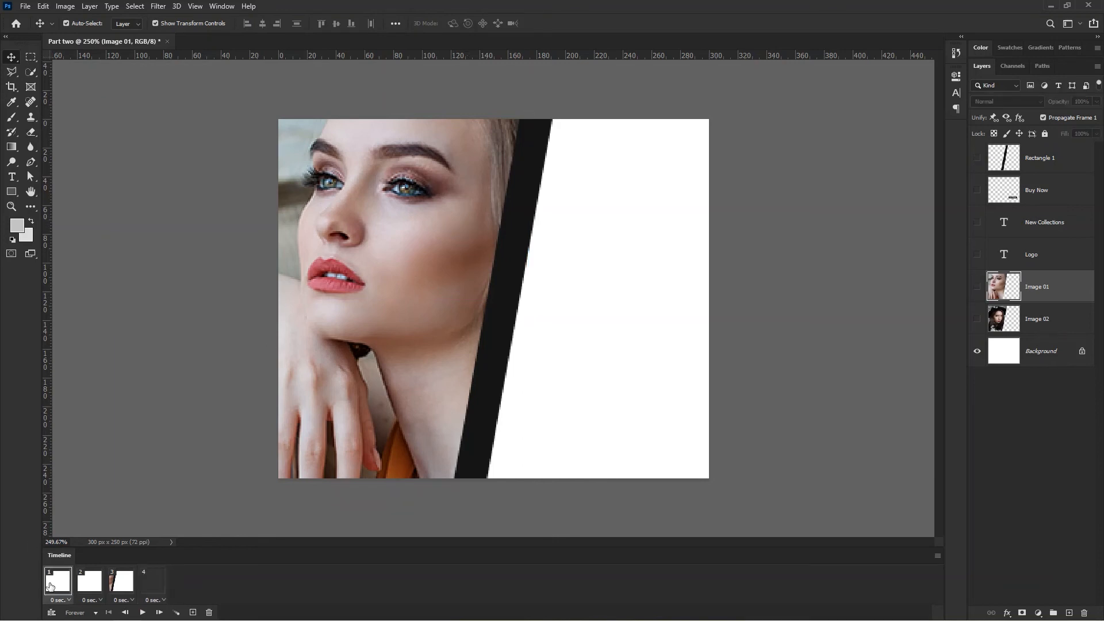
left_click(95, 613)
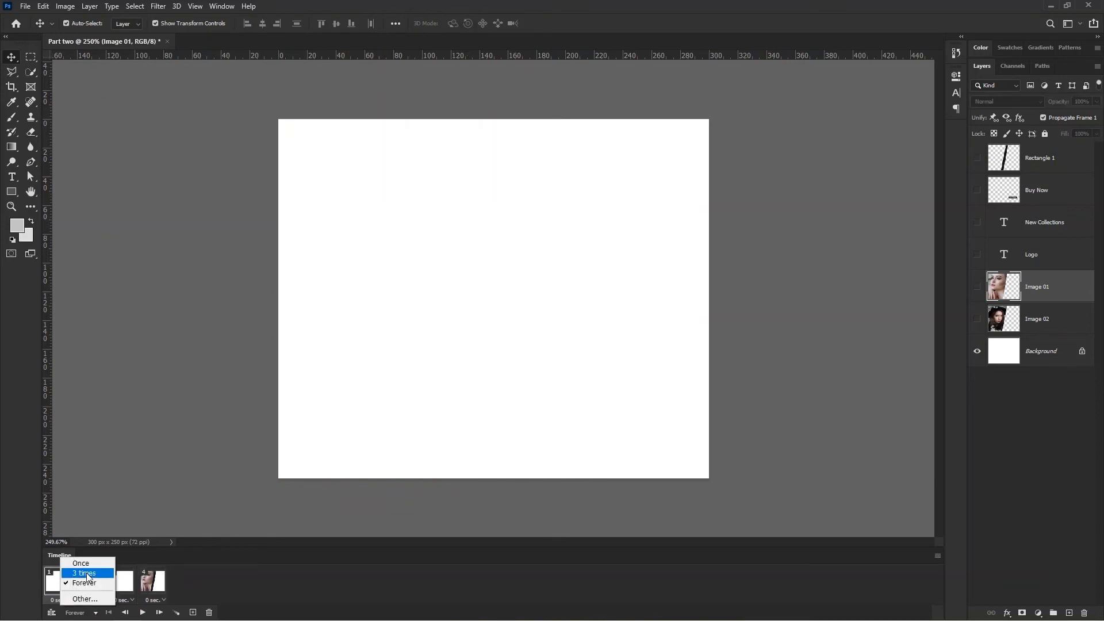
left_click(84, 574)
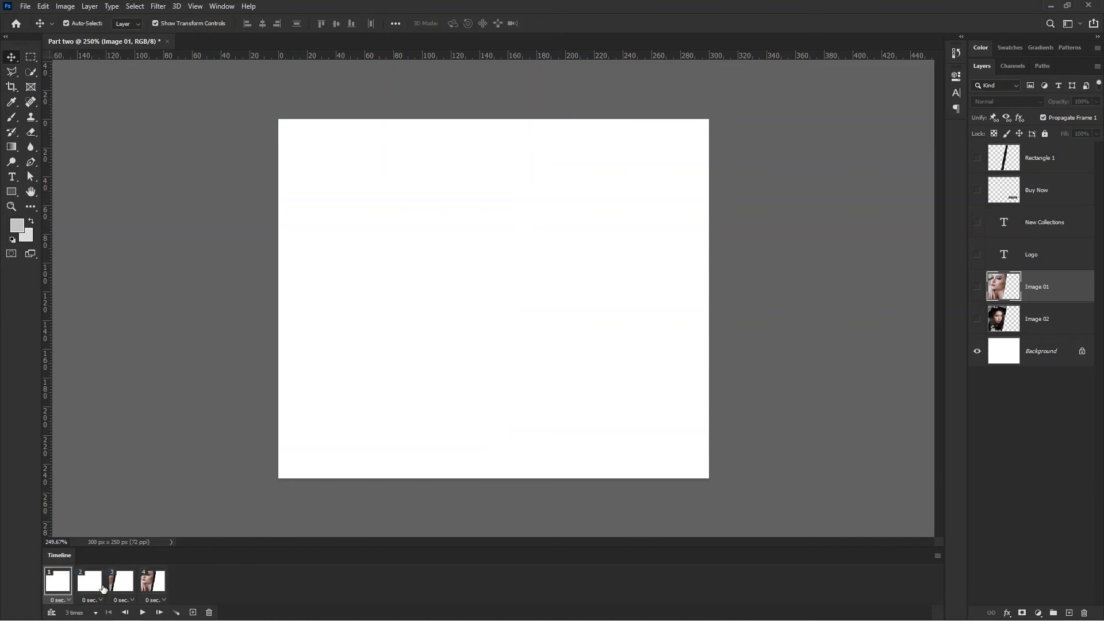
left_click(140, 613)
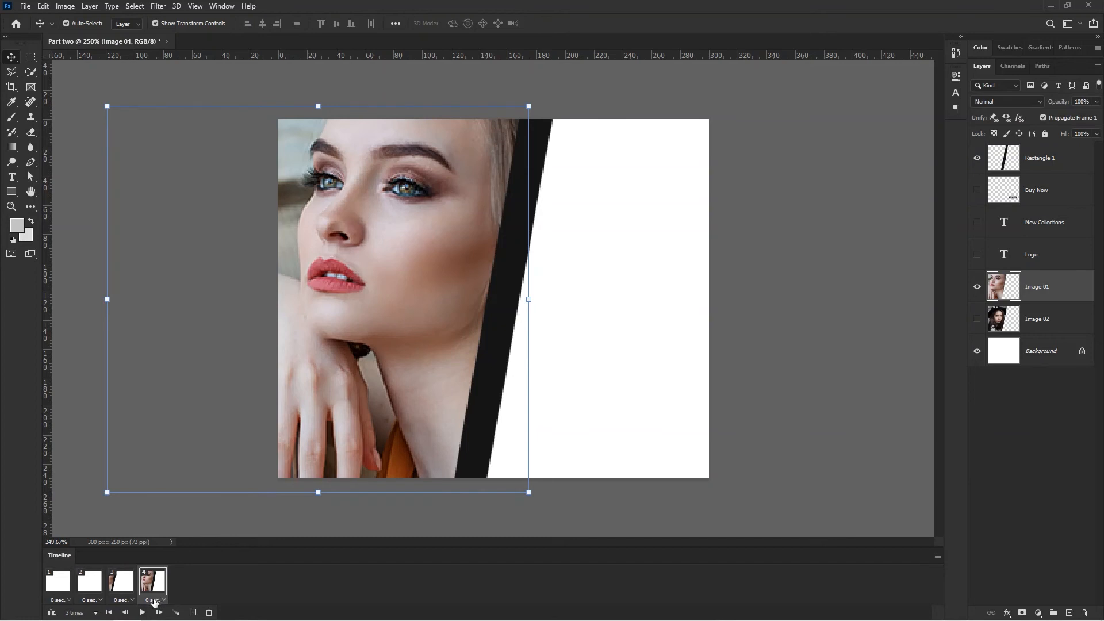
- Set the fourth frame's delay to 2.0 seconds and play the animation from the first frame
left_click(158, 601)
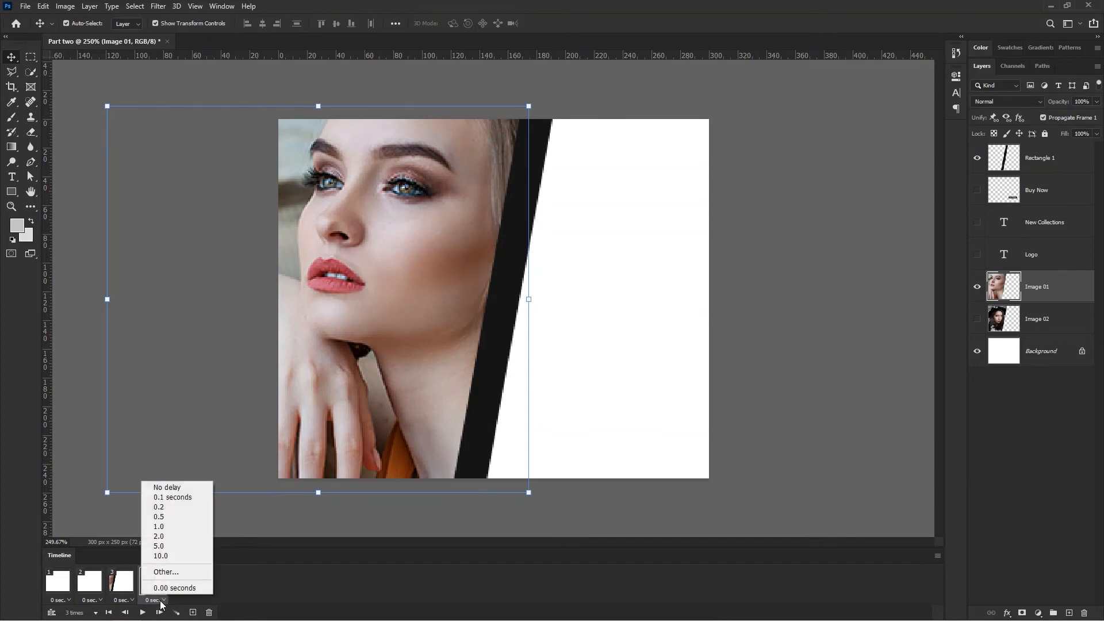
left_click(161, 537)
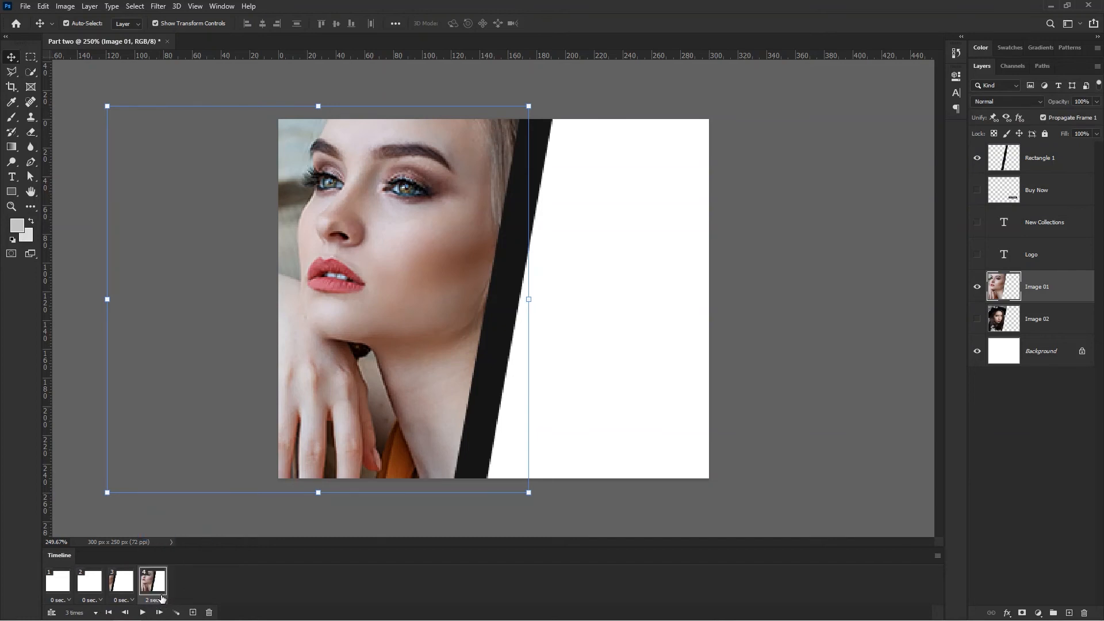
left_click(58, 589)
left_click(143, 613)
left_click(194, 613)
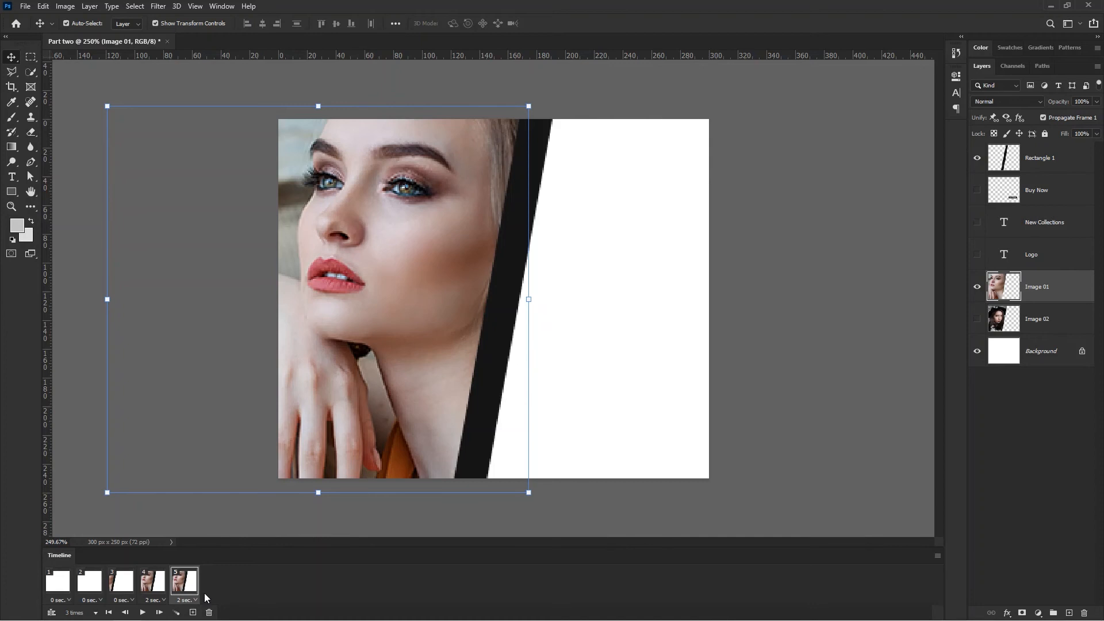
left_click(209, 613)
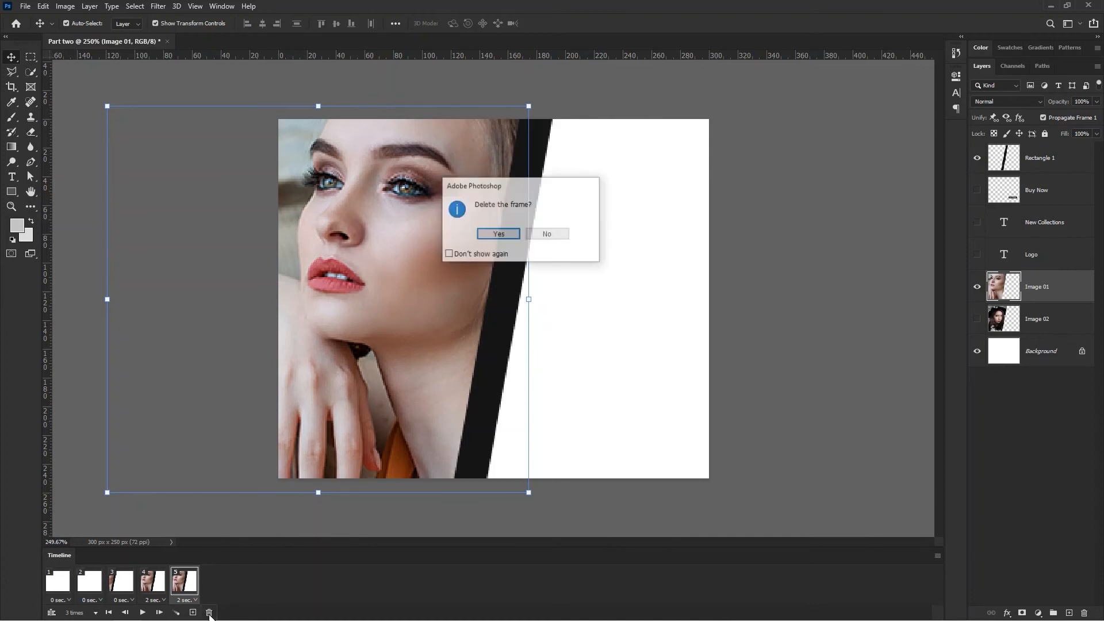
left_click(497, 235)
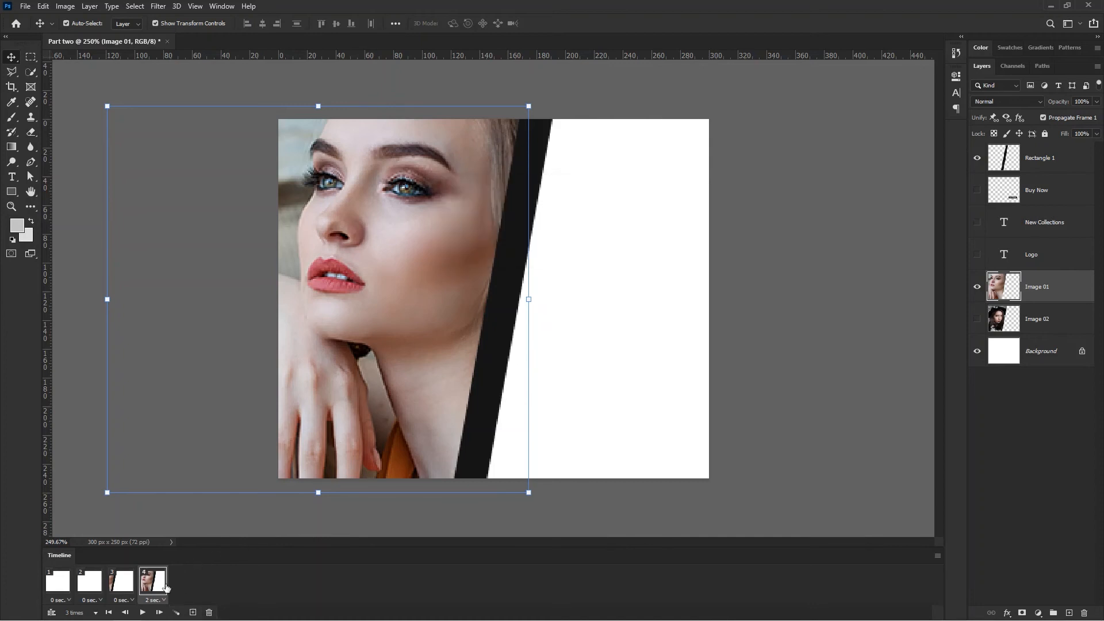
- Duplicate the third frame to the end of the timeline as the fifth frame and step through the frames
left_click(129, 583)
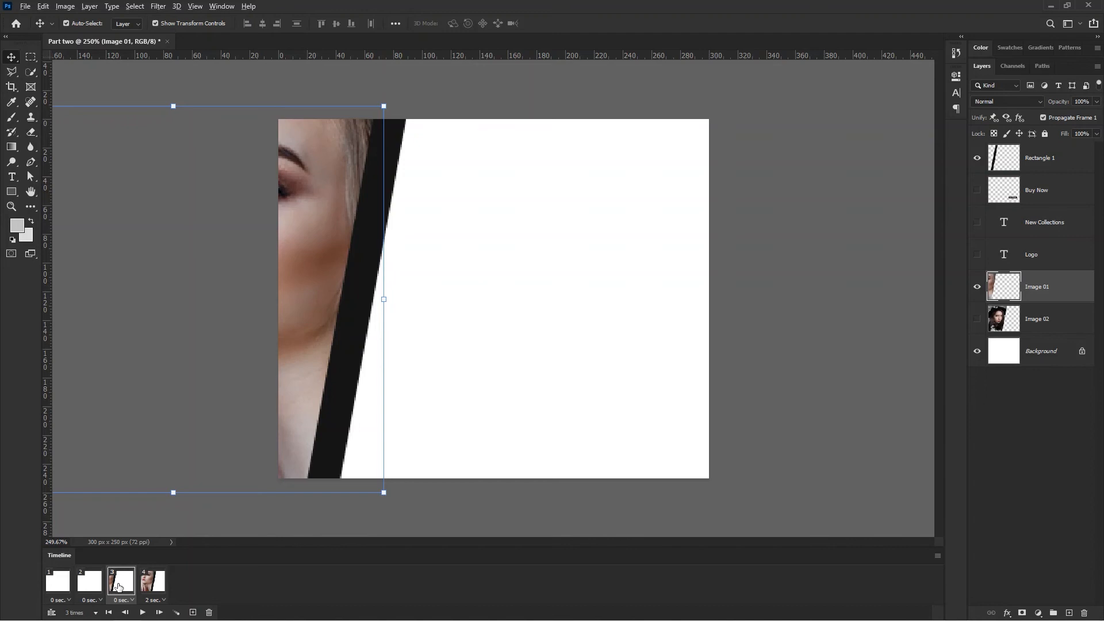
left_click_drag(118, 587, 166, 587)
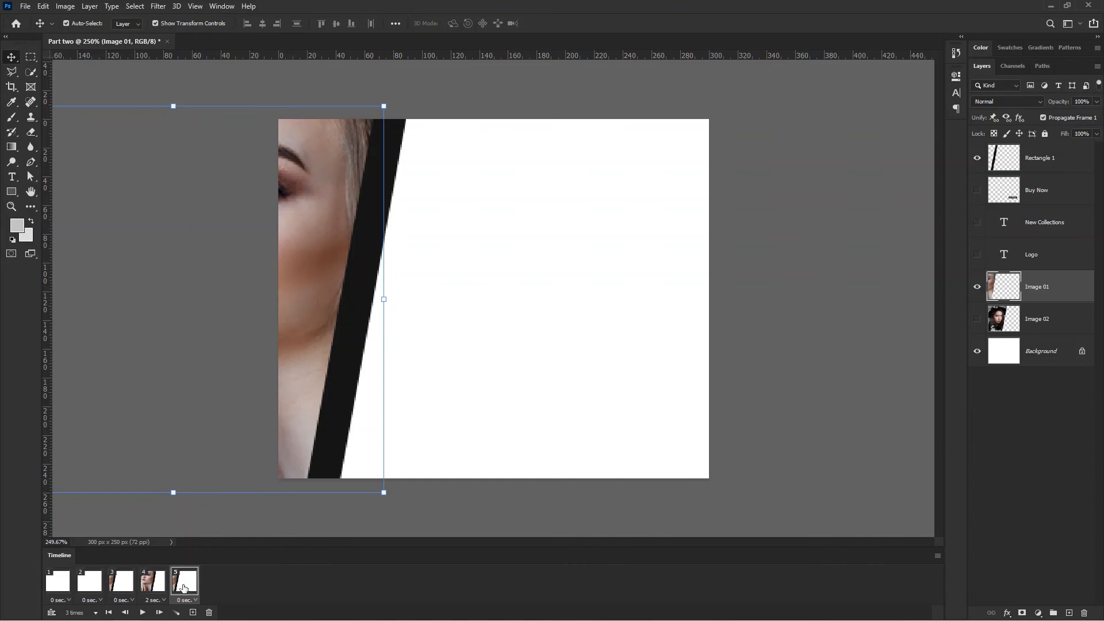
left_click(67, 584)
left_click(90, 583)
left_click(118, 583)
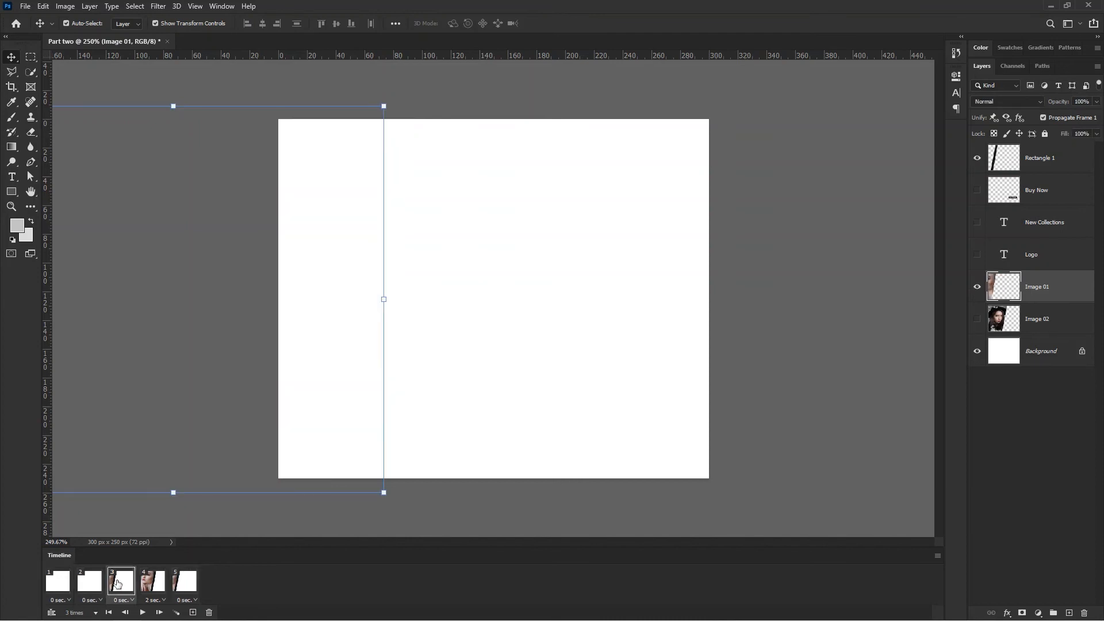
left_click(147, 584)
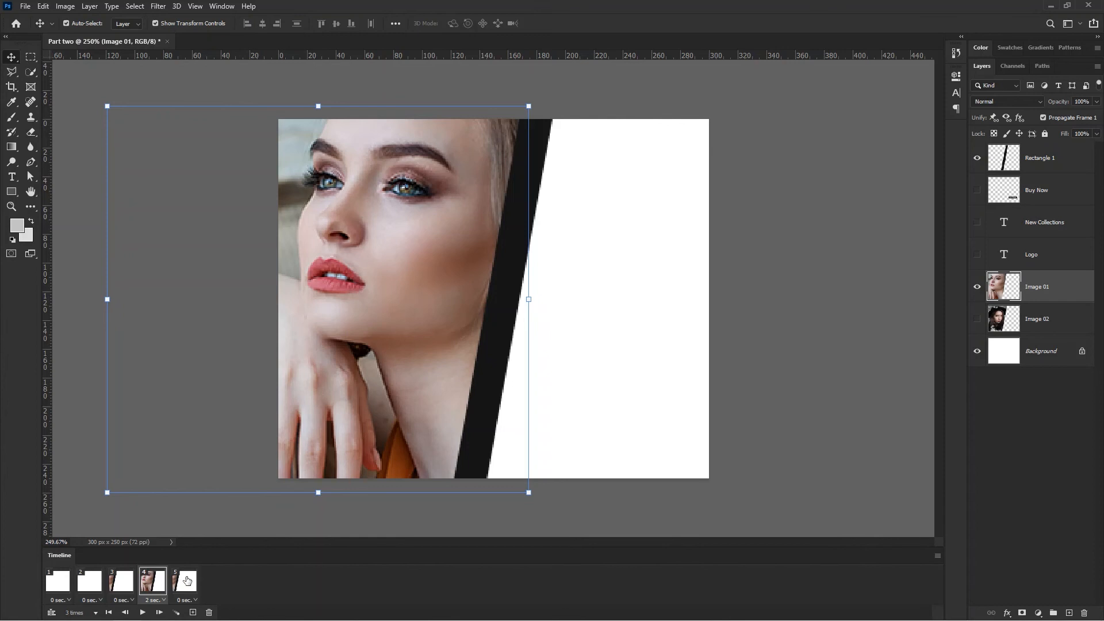
left_click(187, 580)
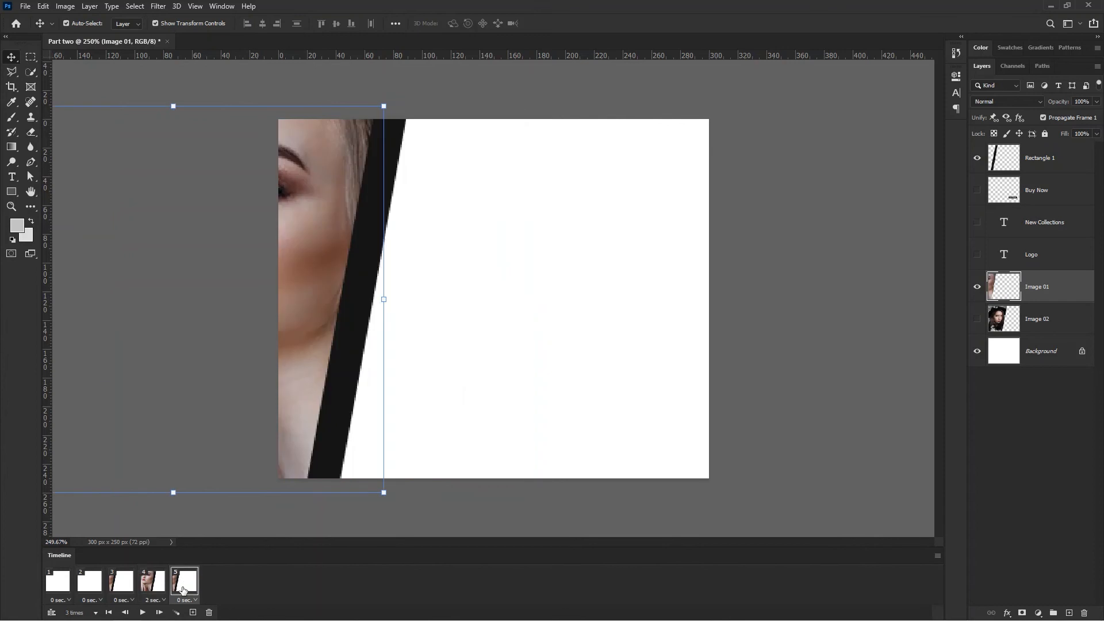
- Add a sixth frame and move the stripe and Image 01 left until both are completely off the canvas
left_click(193, 612)
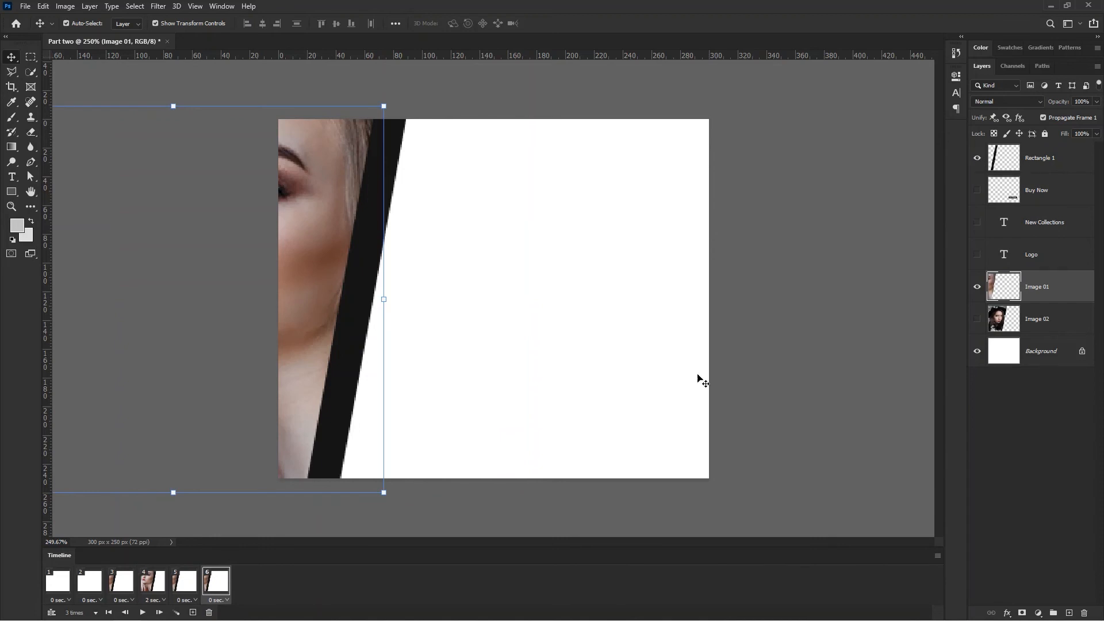
left_click(420, 225)
left_click_drag(391, 202, 264, 193)
left_click_drag(350, 202, 241, 194)
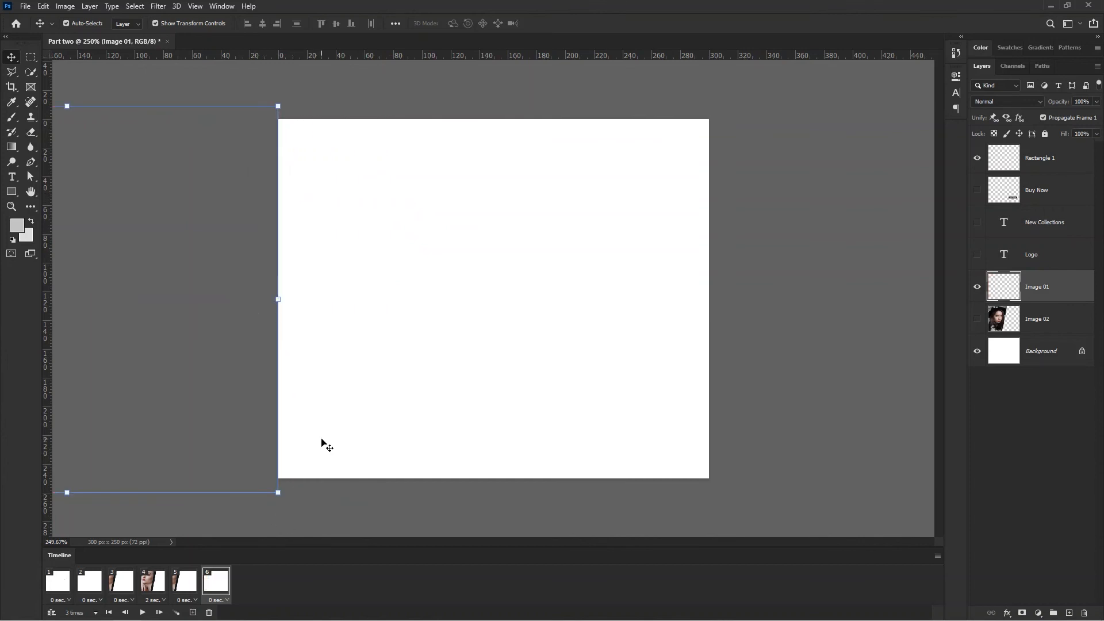
- Play the six-frame animation from the first frame and replay it
left_click(61, 584)
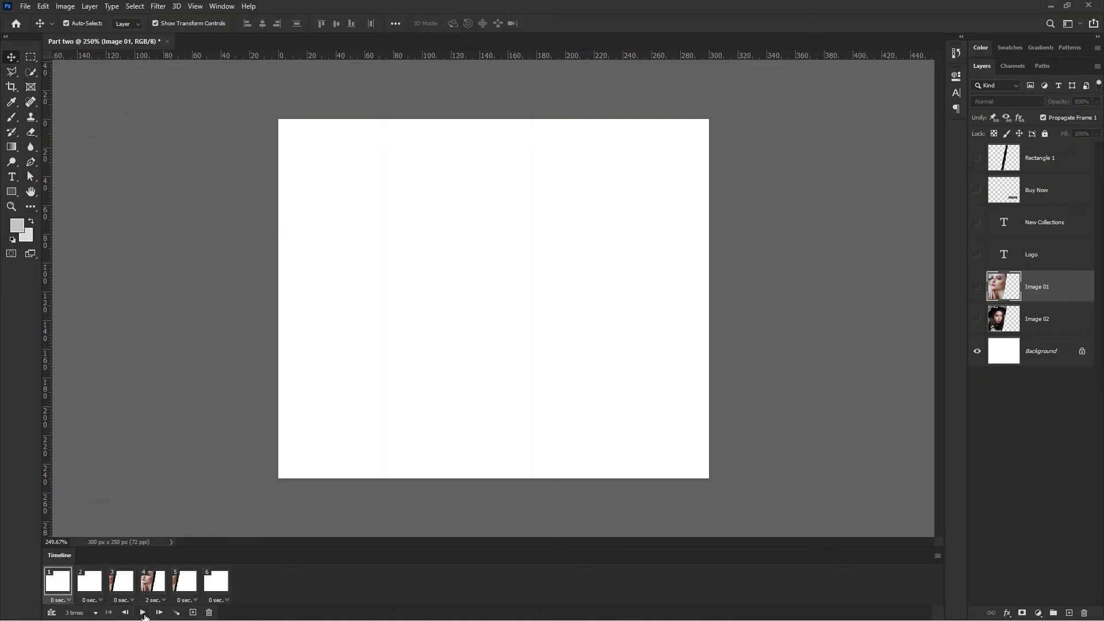
left_click(143, 613)
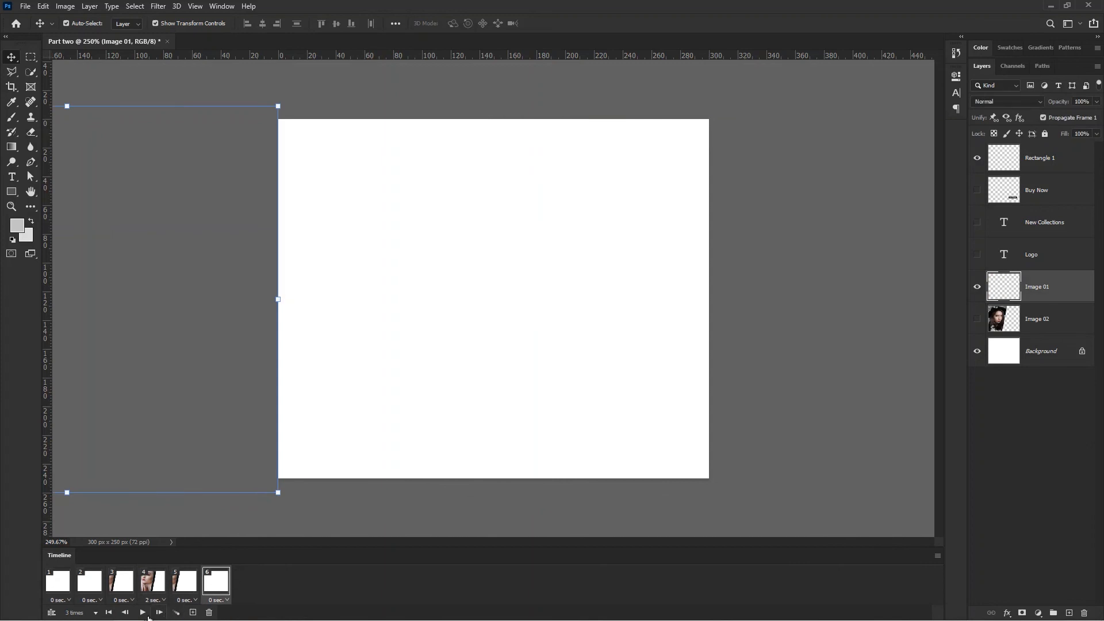
left_click(143, 613)
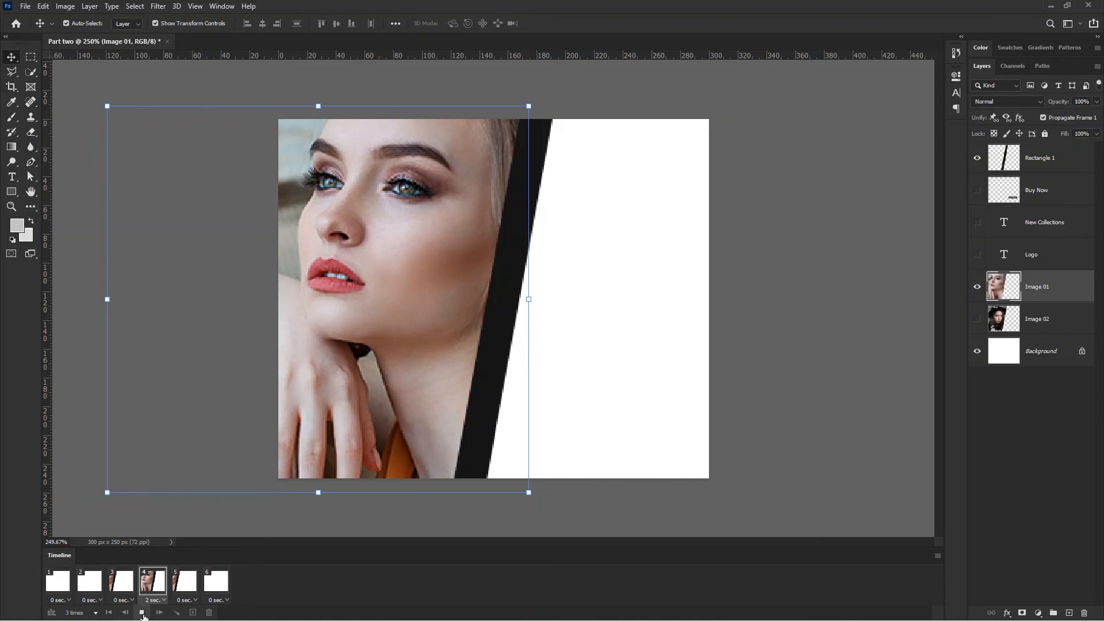
- Add a seventh frame after the blank sixth frame and move the stripe right so it partly enters at the canvas's left edge
left_click(194, 612)
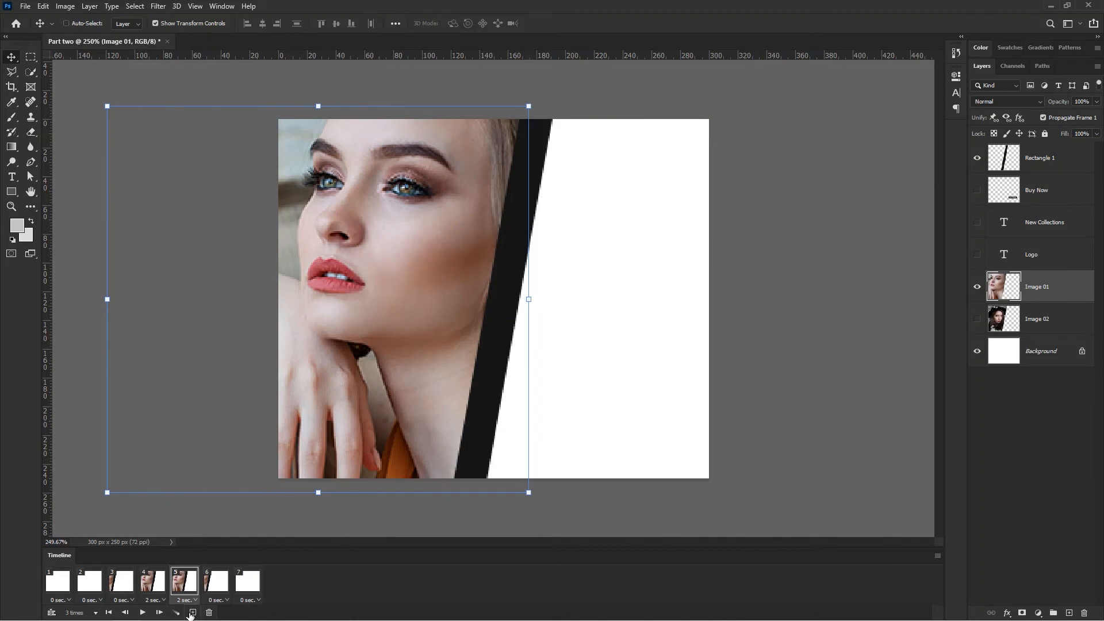
key("ctrl+z")
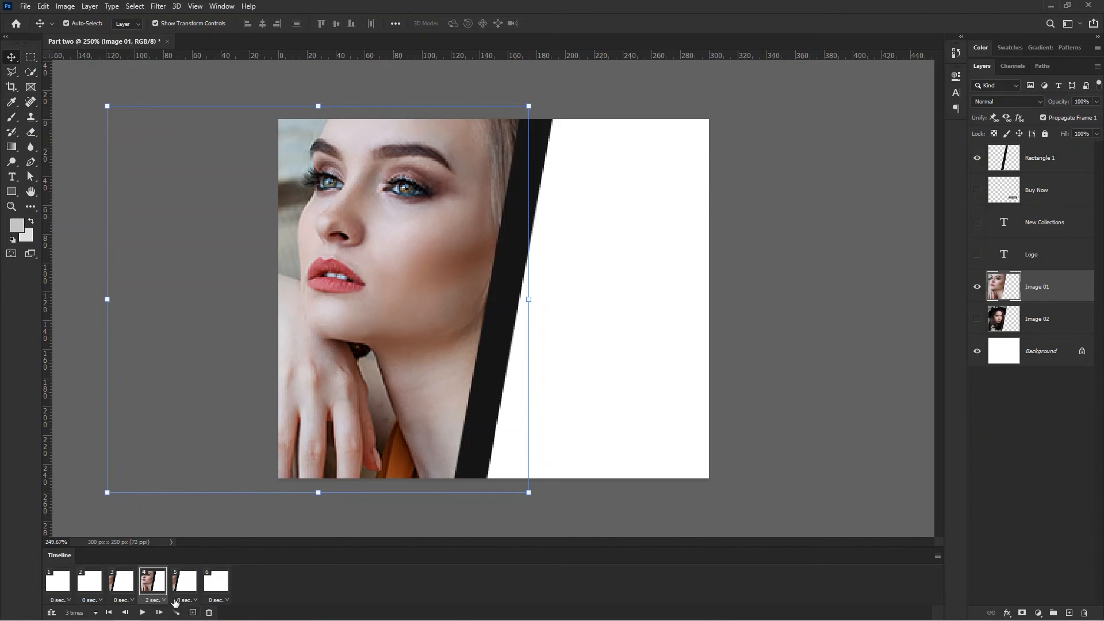
left_click(222, 586)
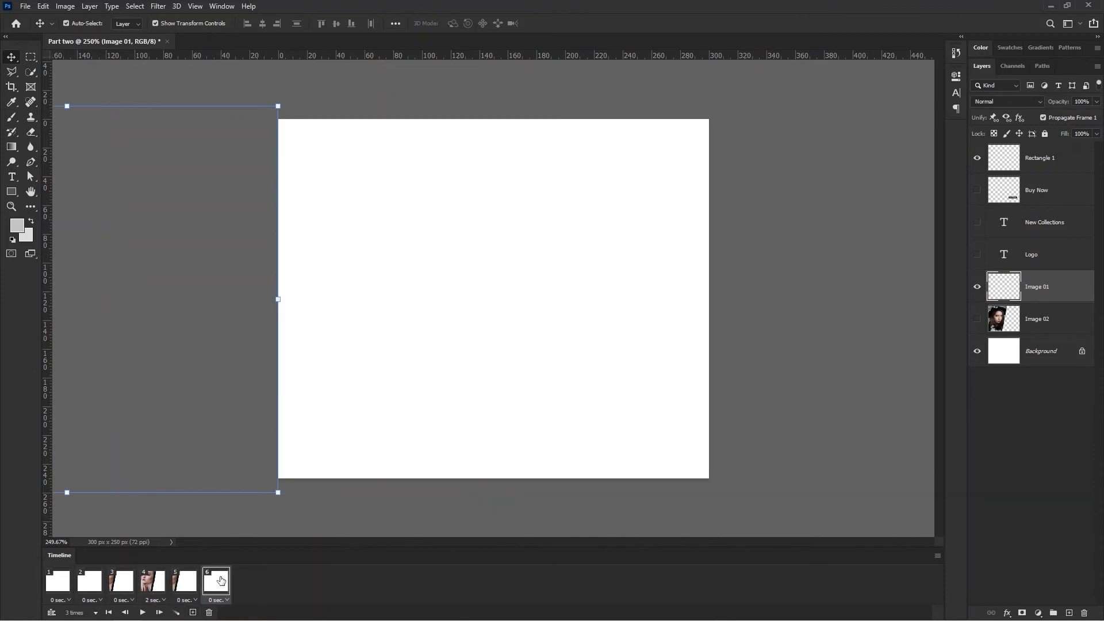
left_click(193, 612)
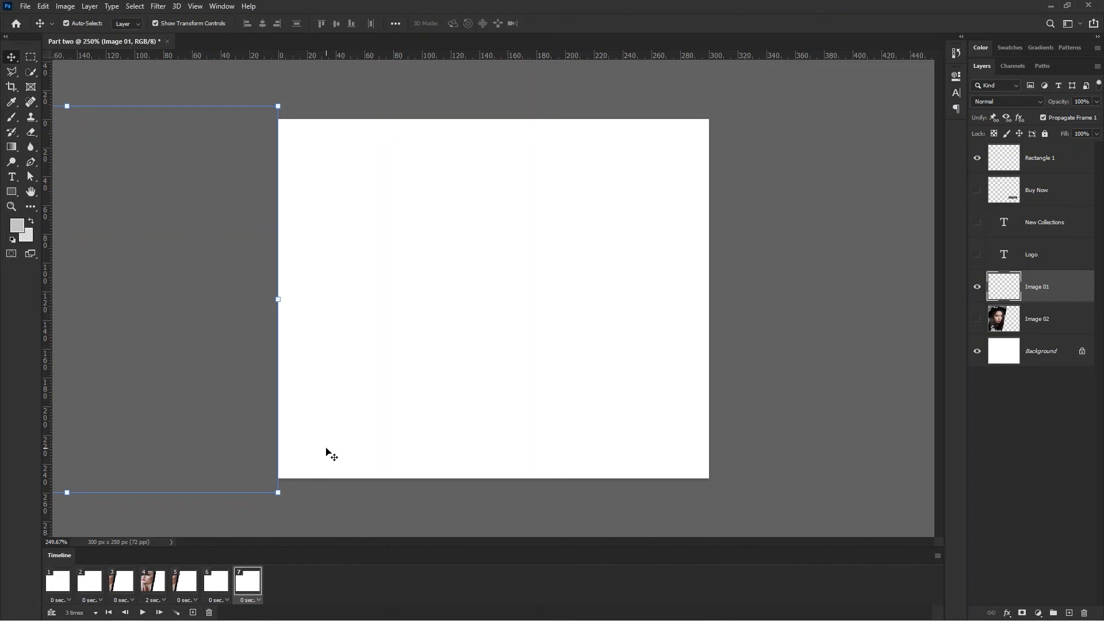
left_click(976, 158)
left_click(1054, 160)
key("shift+Right")
key("shift+Right")
key("shift+Right")
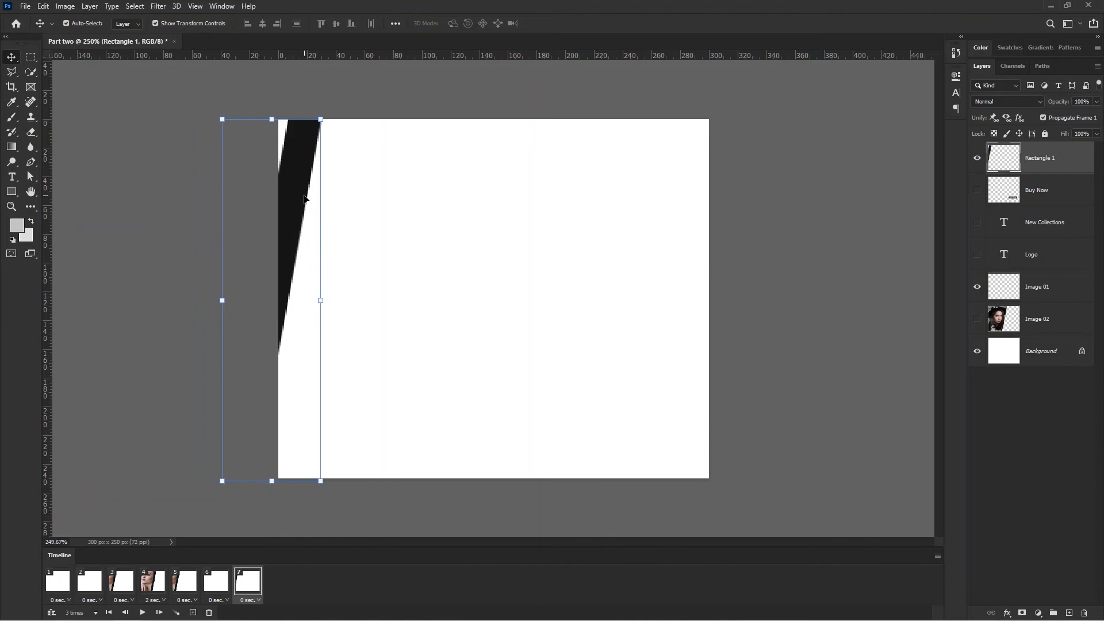
left_click_drag(301, 197, 317, 194)
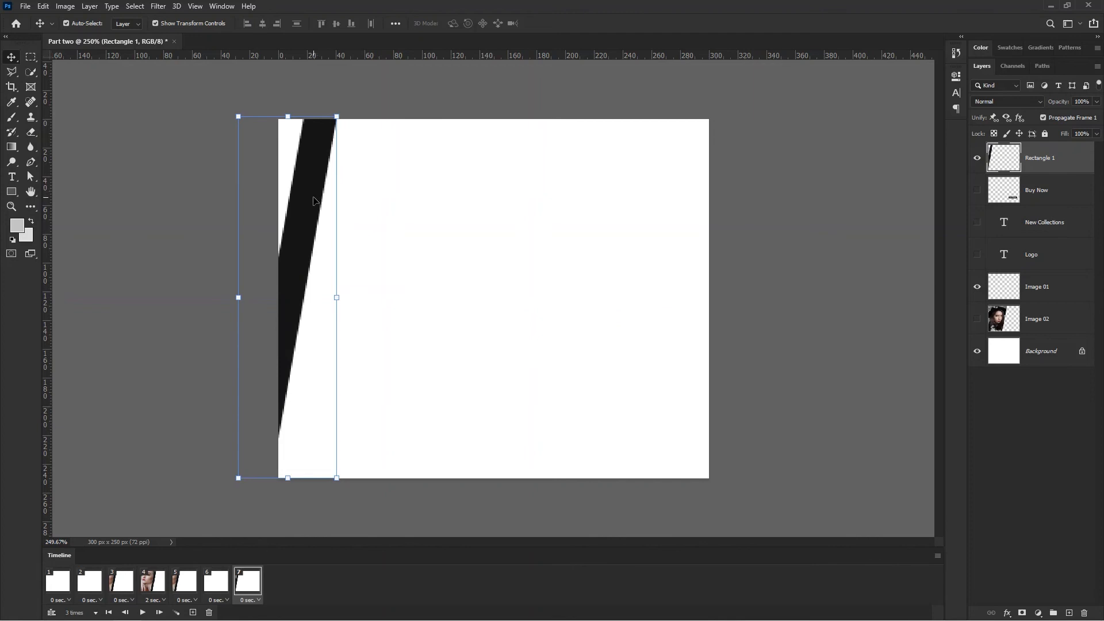
- Place vertical guides at the stripe's right edge as positioned in the third frame and in the fourth frame
left_click(126, 581)
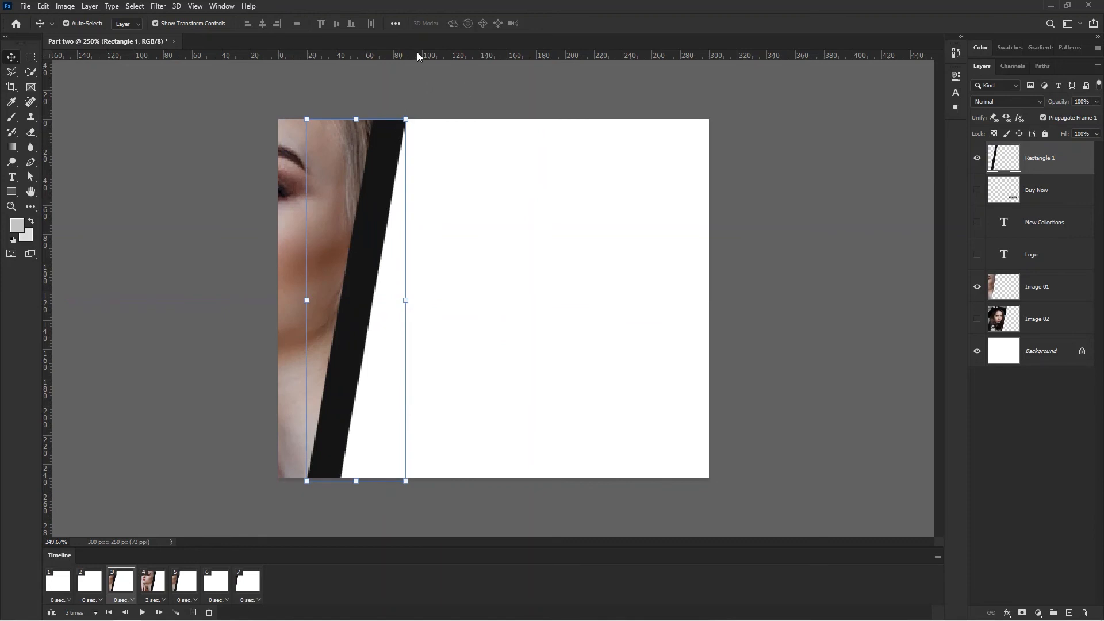
left_click_drag(48, 135, 409, 123)
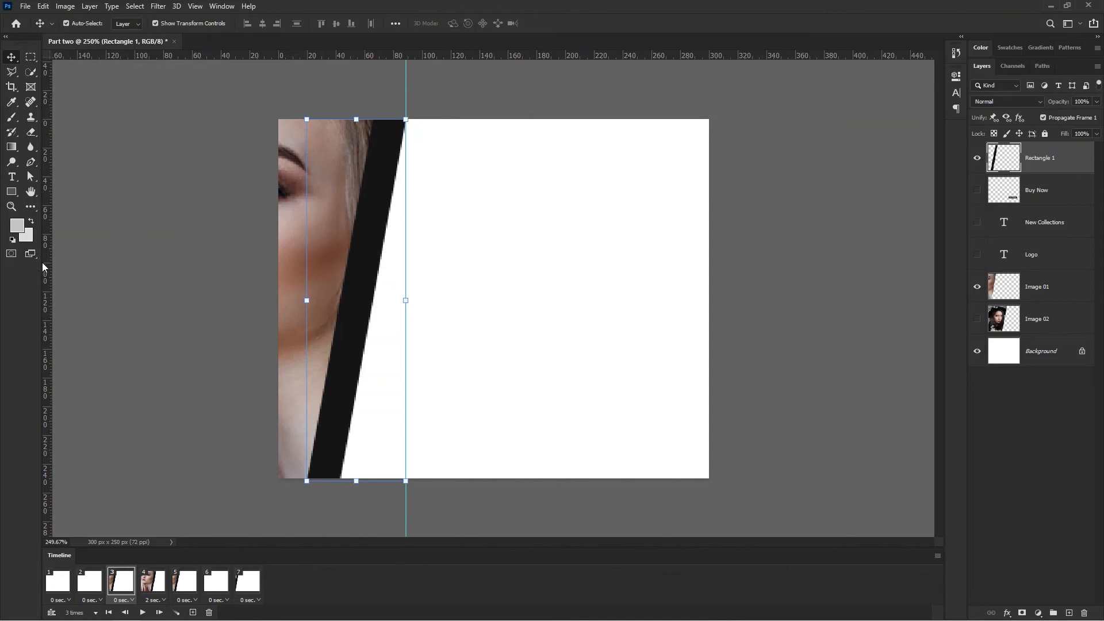
left_click(195, 6)
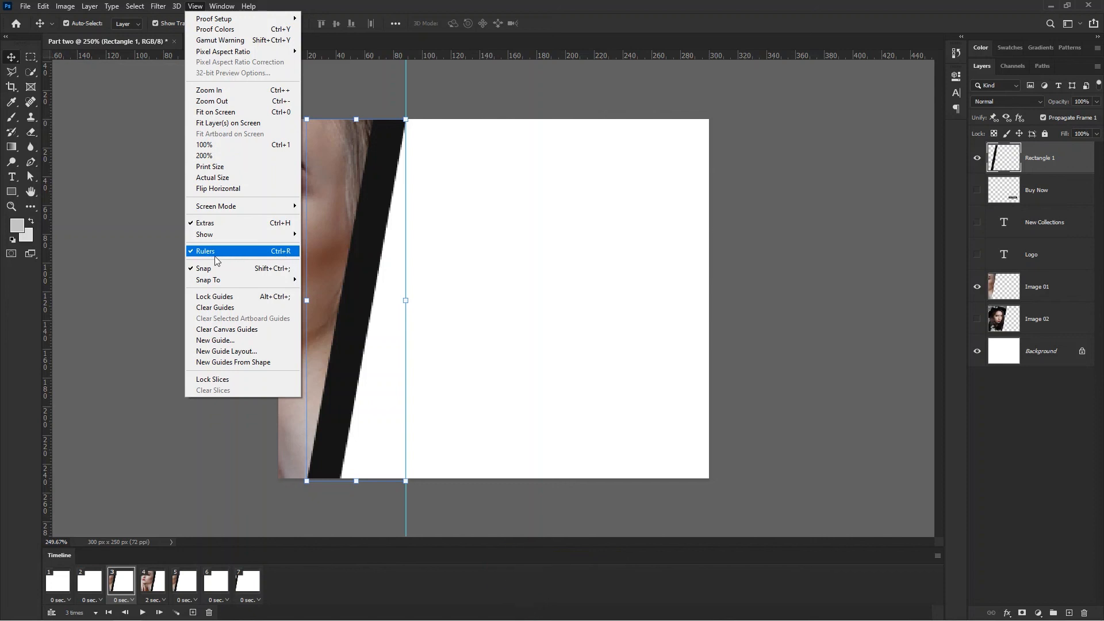
left_click(314, 186)
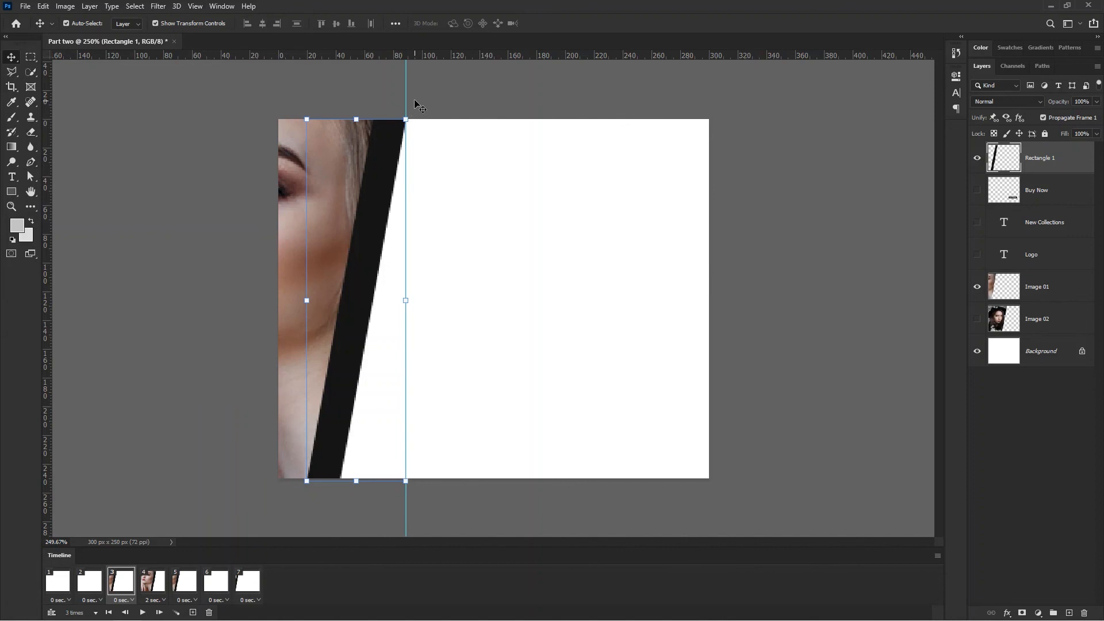
left_click(148, 581)
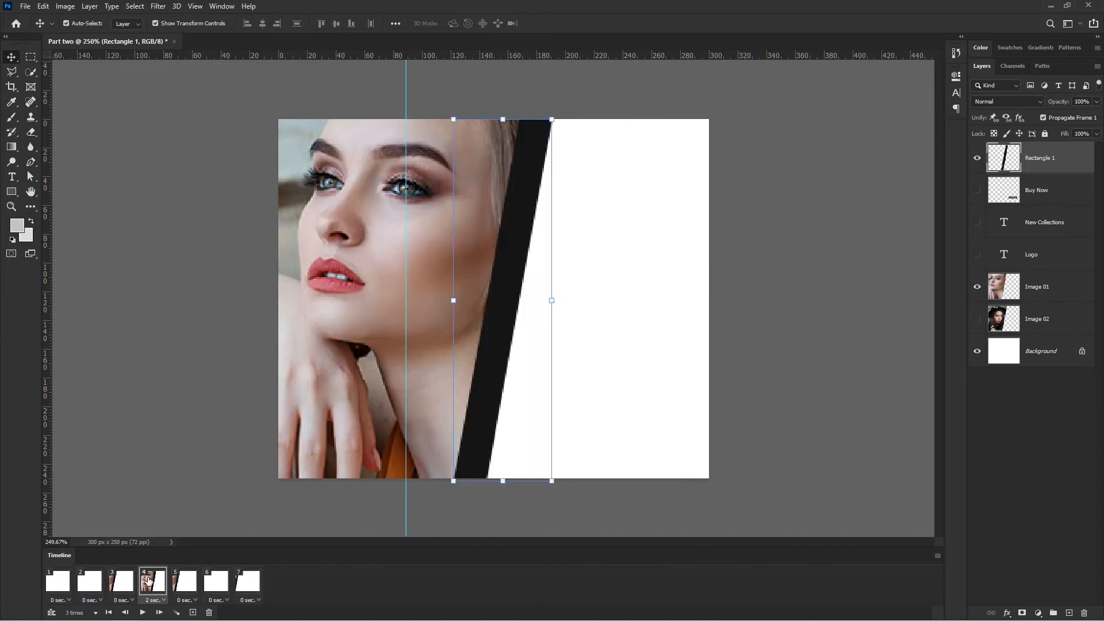
left_click_drag(644, 56, 552, 144)
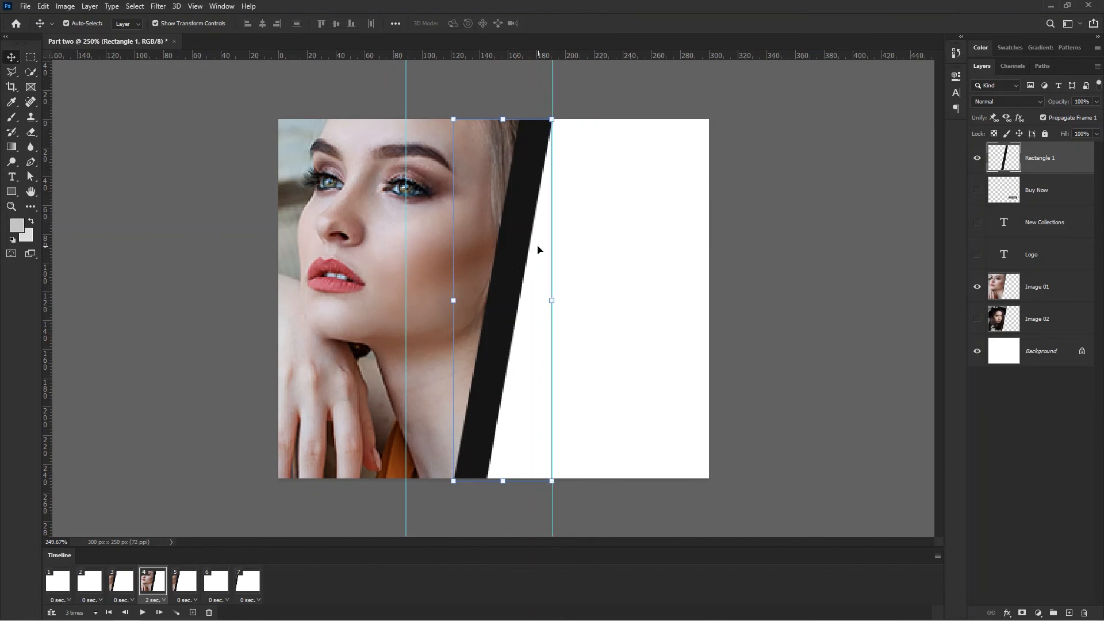
- In the seventh frame, align the stripe to the first guide, show Image 02 and move it left so its slanted edge lies behind the stripe
left_click(243, 584)
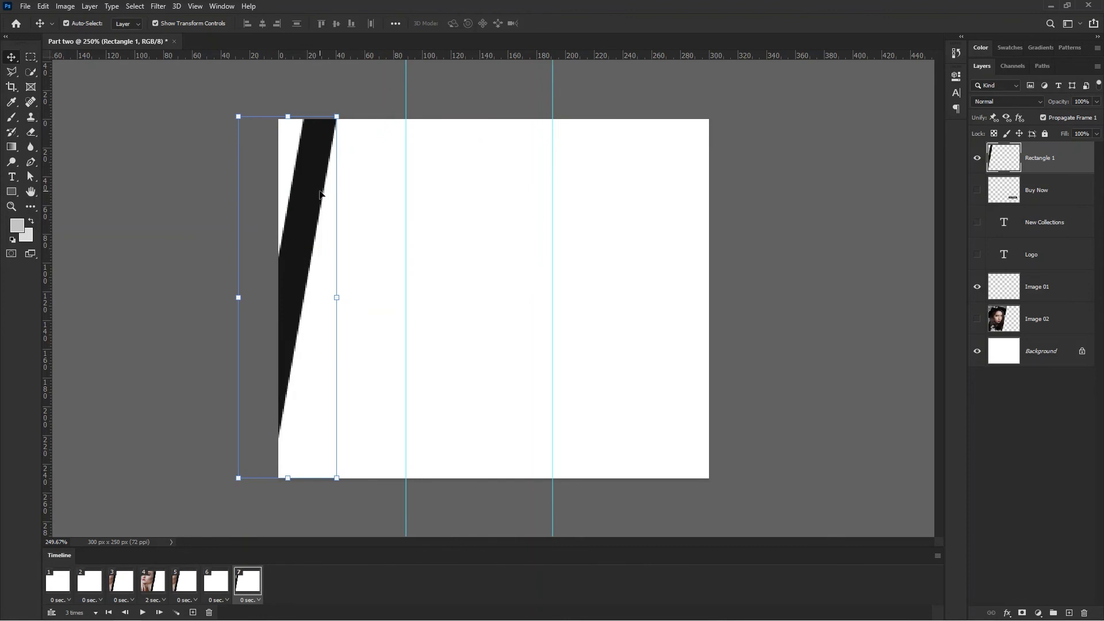
left_click_drag(320, 193, 388, 185)
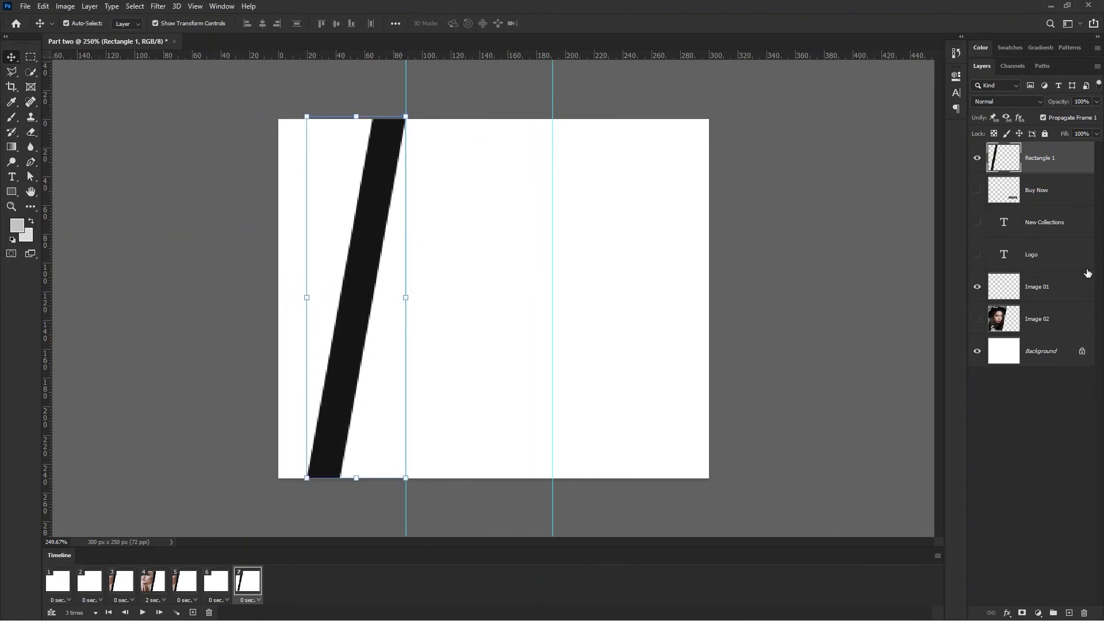
left_click(974, 319)
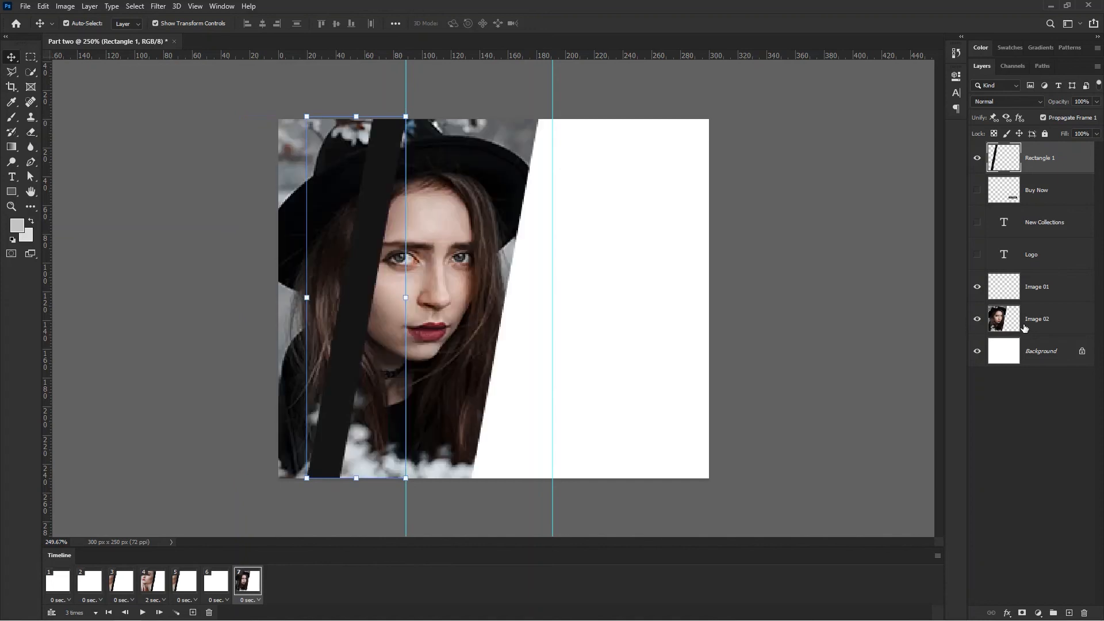
left_click(1024, 326)
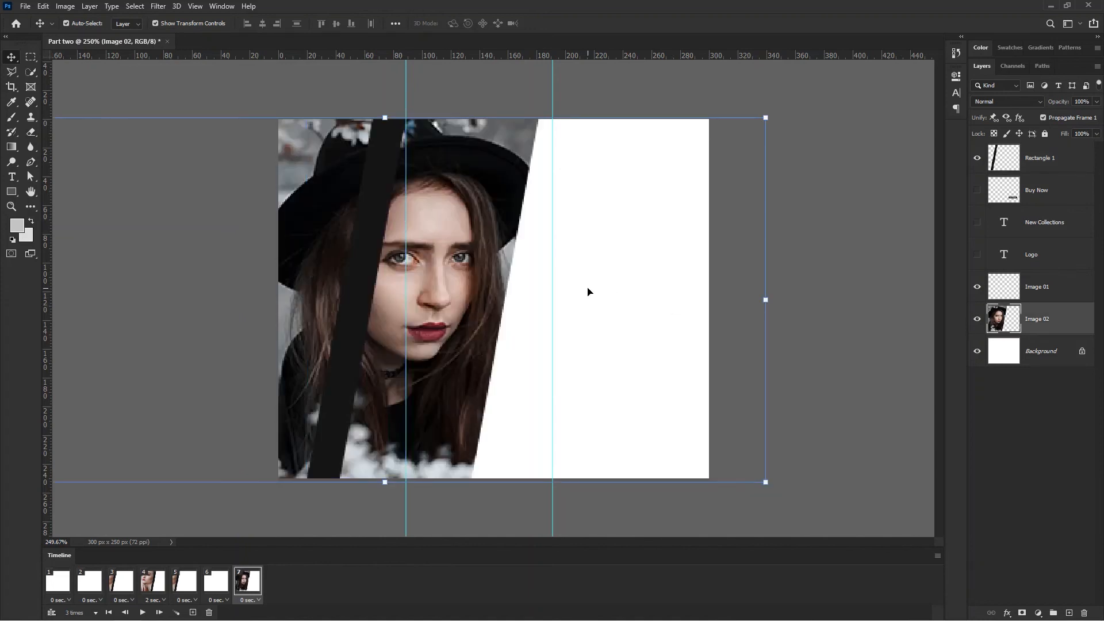
left_click_drag(488, 256, 347, 256)
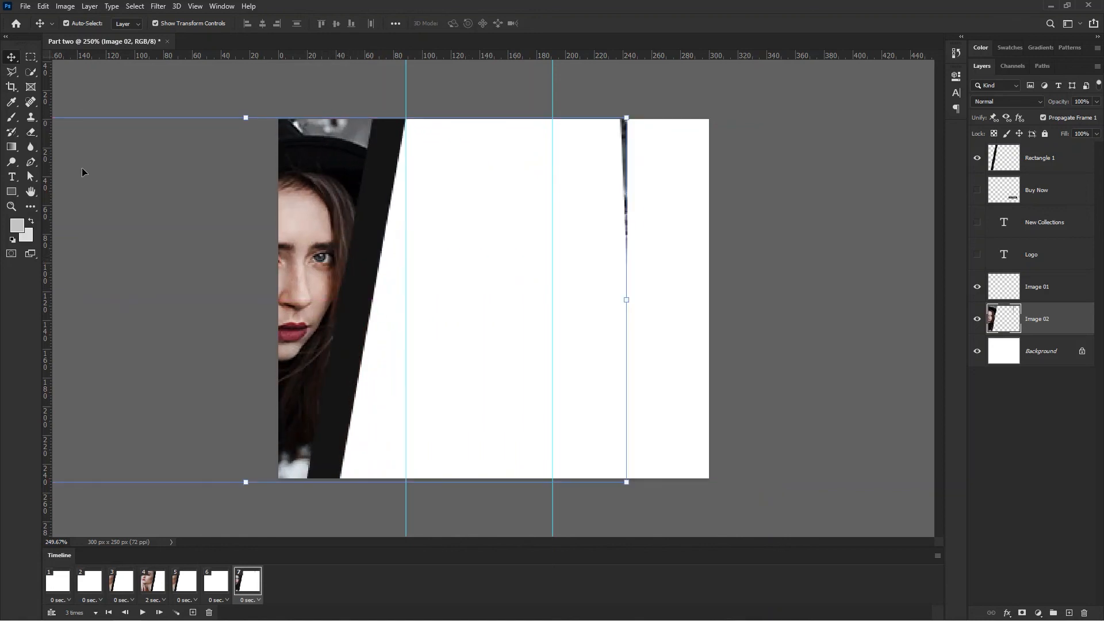
- Marquee-select the leftover sliver of Image 02 on the canvas's right part, delete it and return to the Move tool
left_click(31, 57)
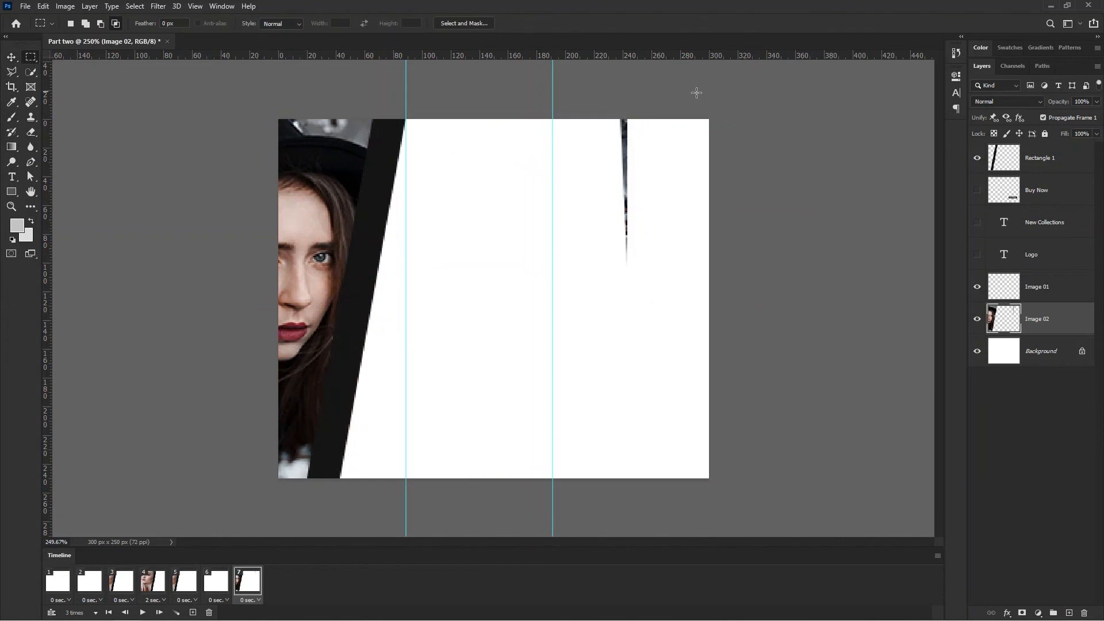
left_click_drag(593, 88, 699, 351)
key("Delete")
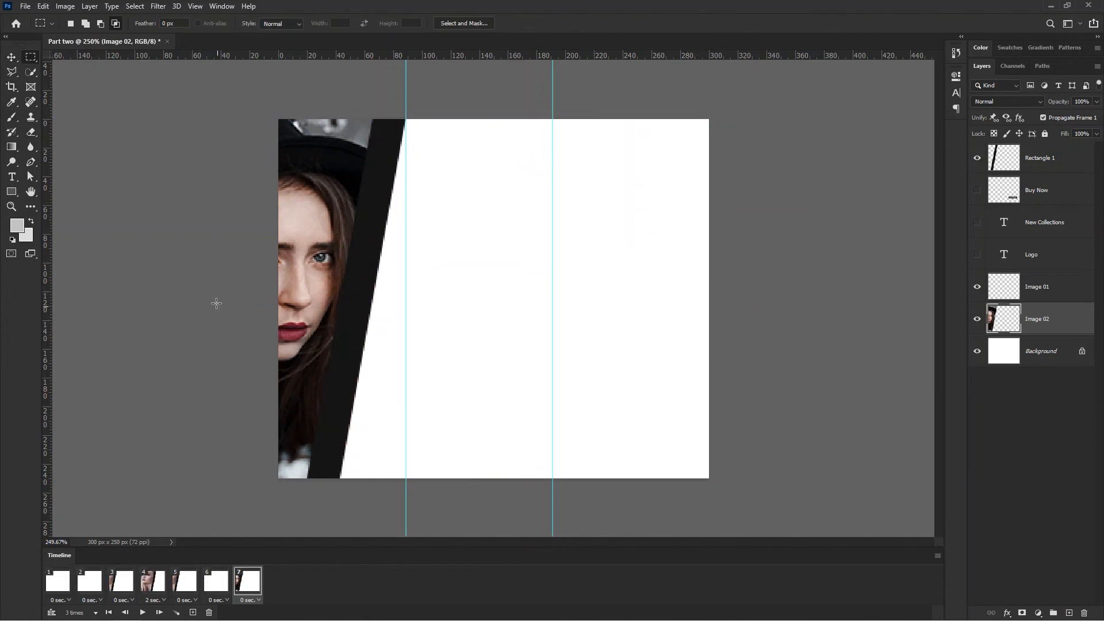
left_click(17, 59)
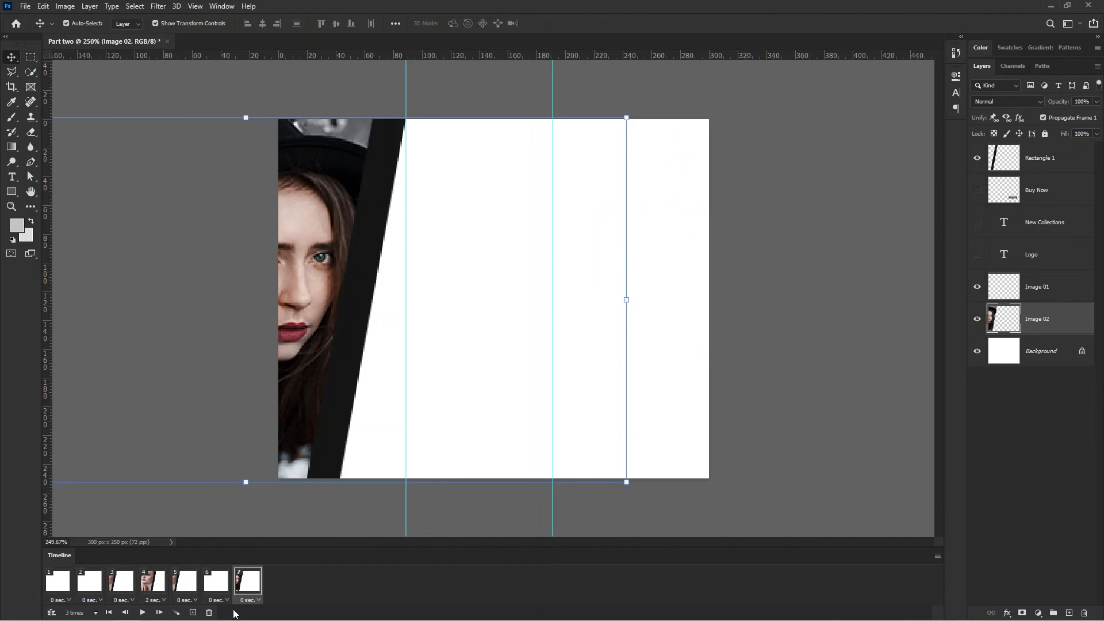
- Add an eighth frame, move the stripe to the second guide and shift Image 02 right so it fills the canvas up to the stripe
left_click(193, 613)
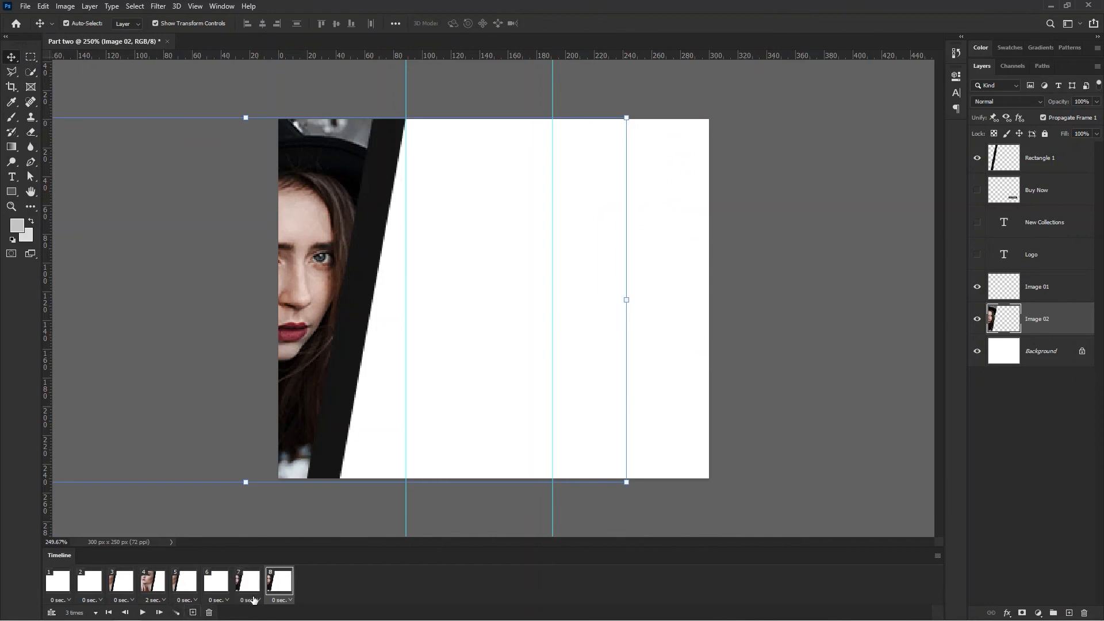
left_click_drag(386, 197, 533, 194)
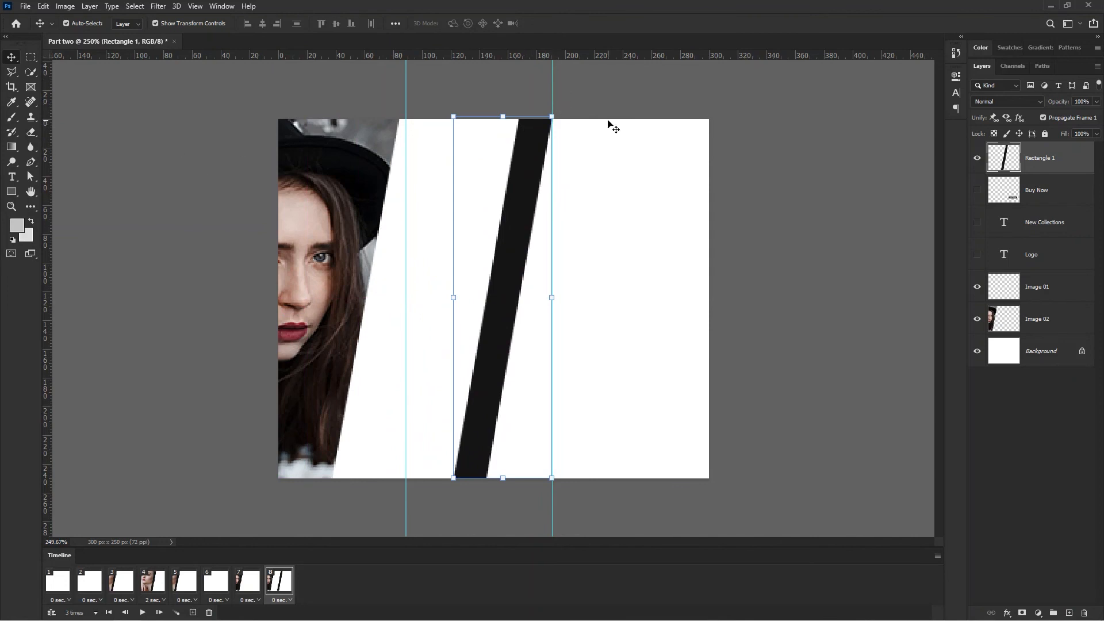
left_click_drag(316, 260, 428, 267)
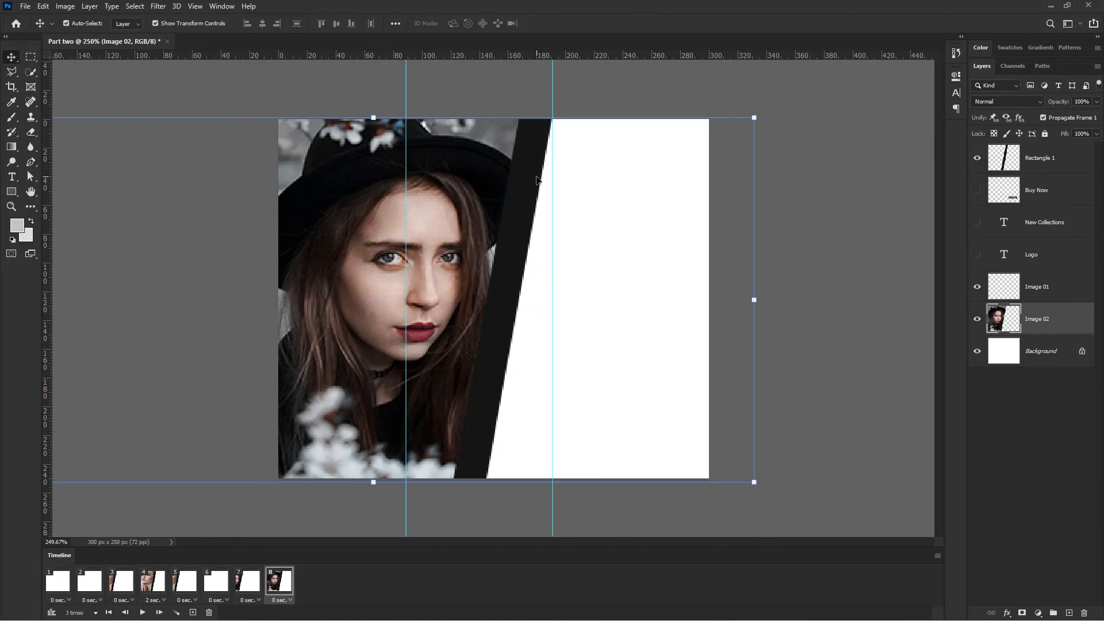
left_click(807, 203)
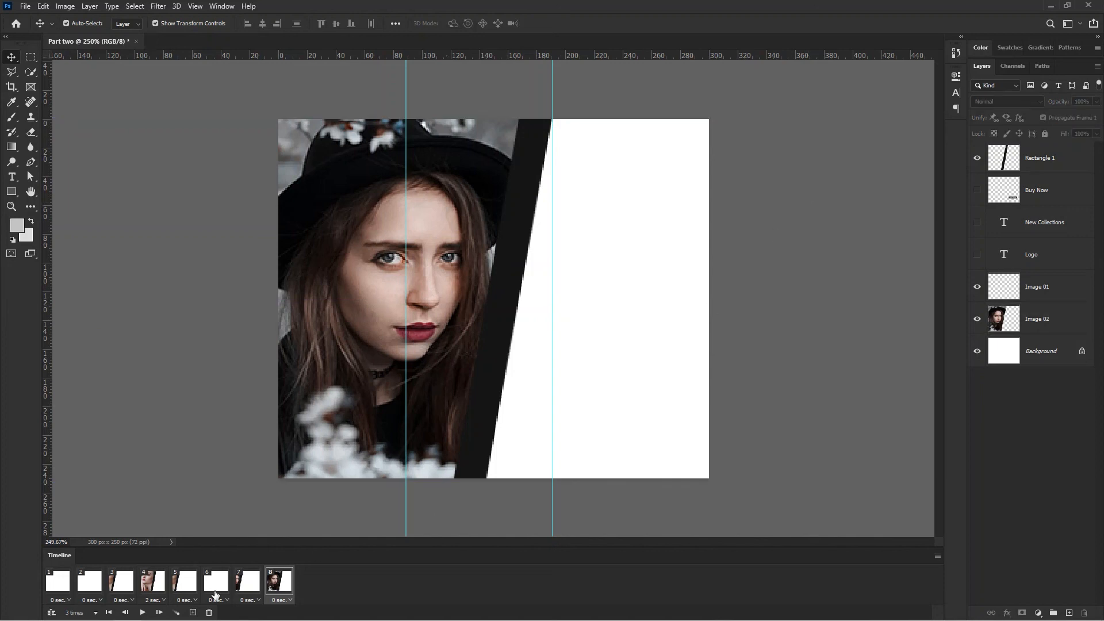
- Set the eighth frame's delay to 2.0 seconds and play the animation from the first frame
left_click(286, 601)
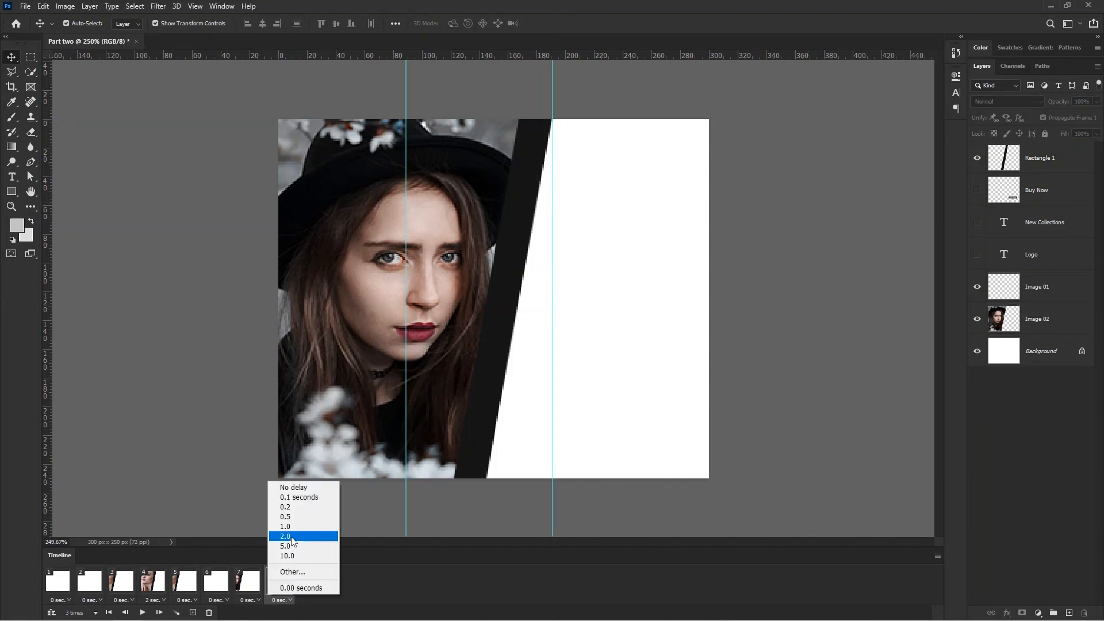
left_click(293, 536)
left_click(64, 587)
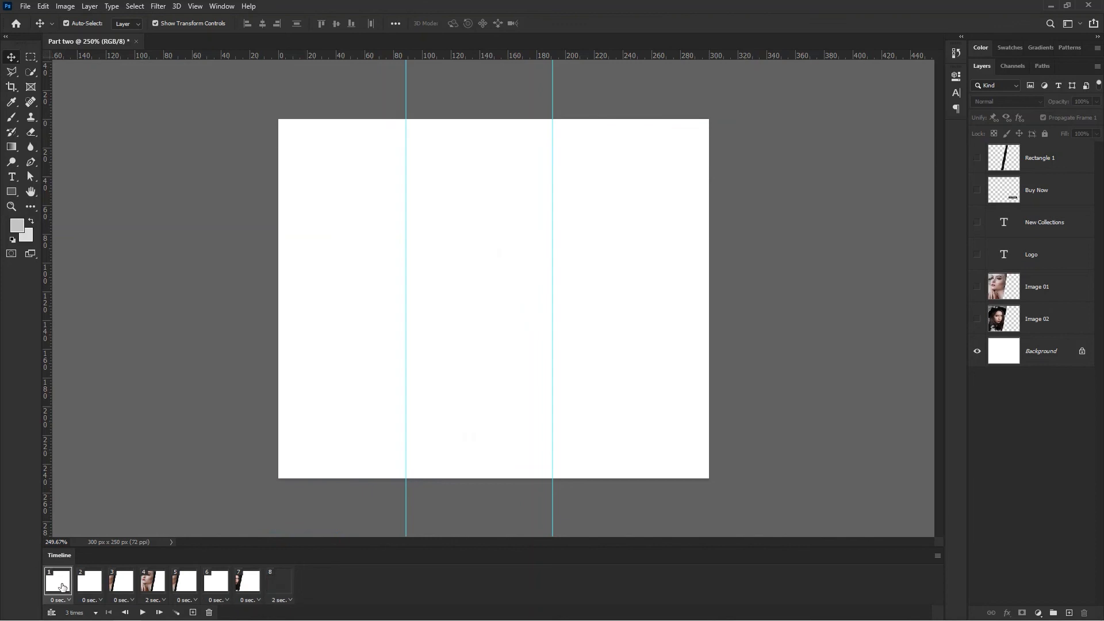
left_click(144, 612)
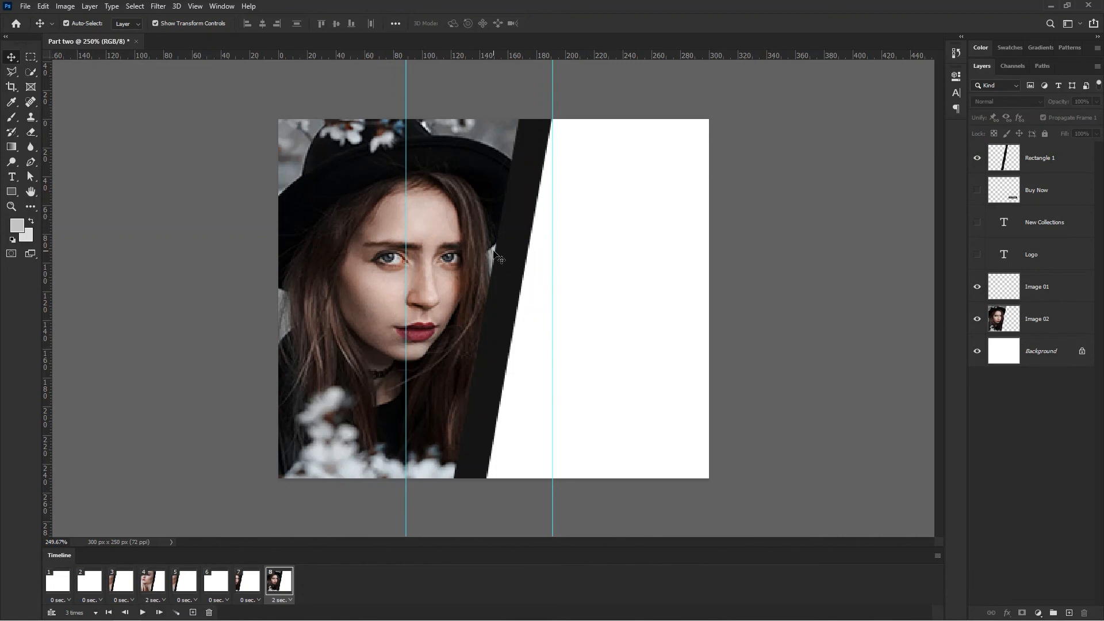
- Make the Logo layer visible in the fourth frame
left_click(220, 592)
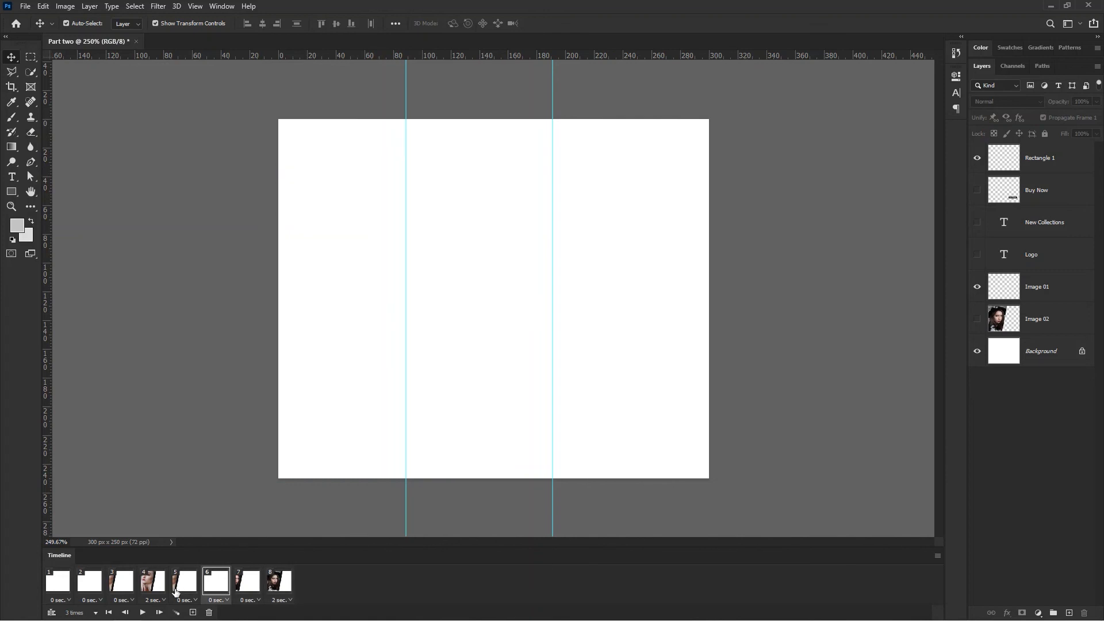
left_click(175, 592)
left_click(153, 591)
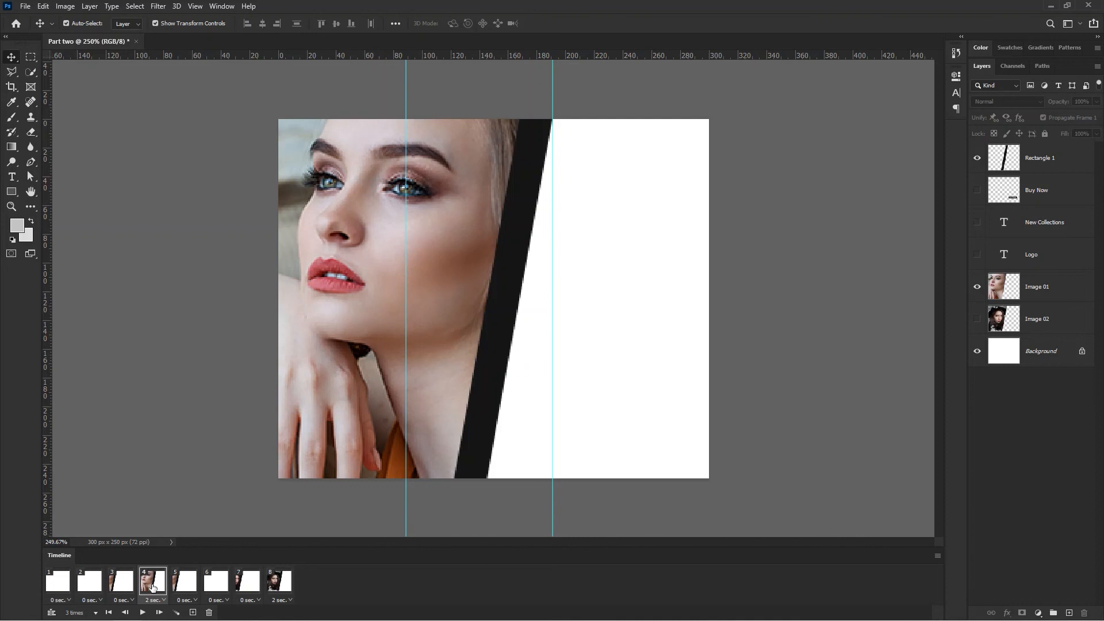
left_click(993, 261)
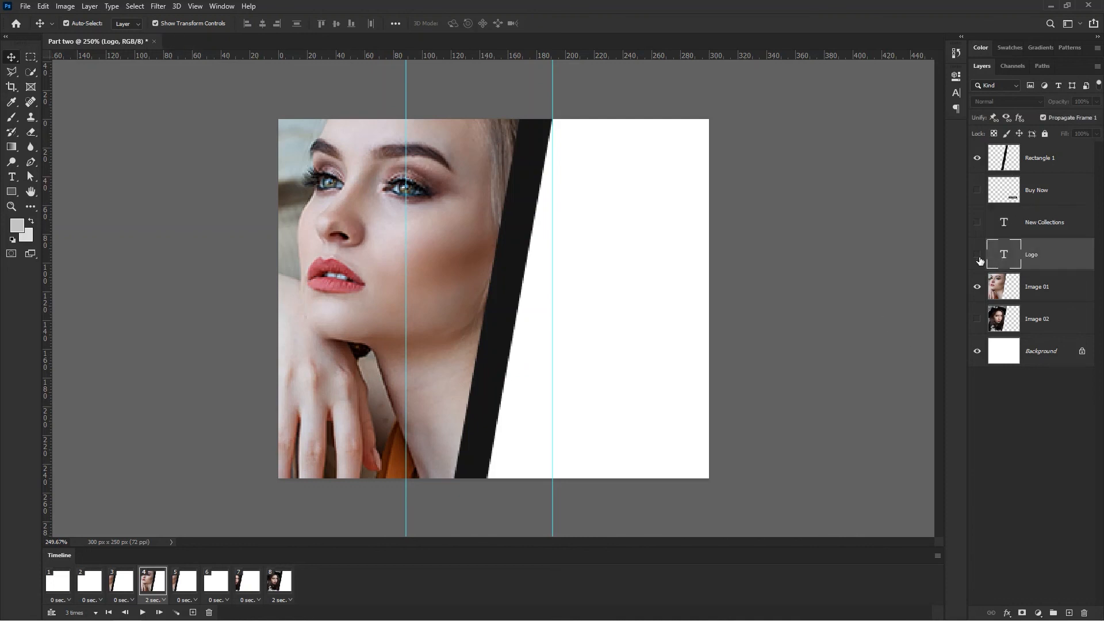
left_click(978, 254)
- Rasterize the Logo and New Collections text layers, keeping New Collections hidden in the fourth frame
right_click(1059, 254)
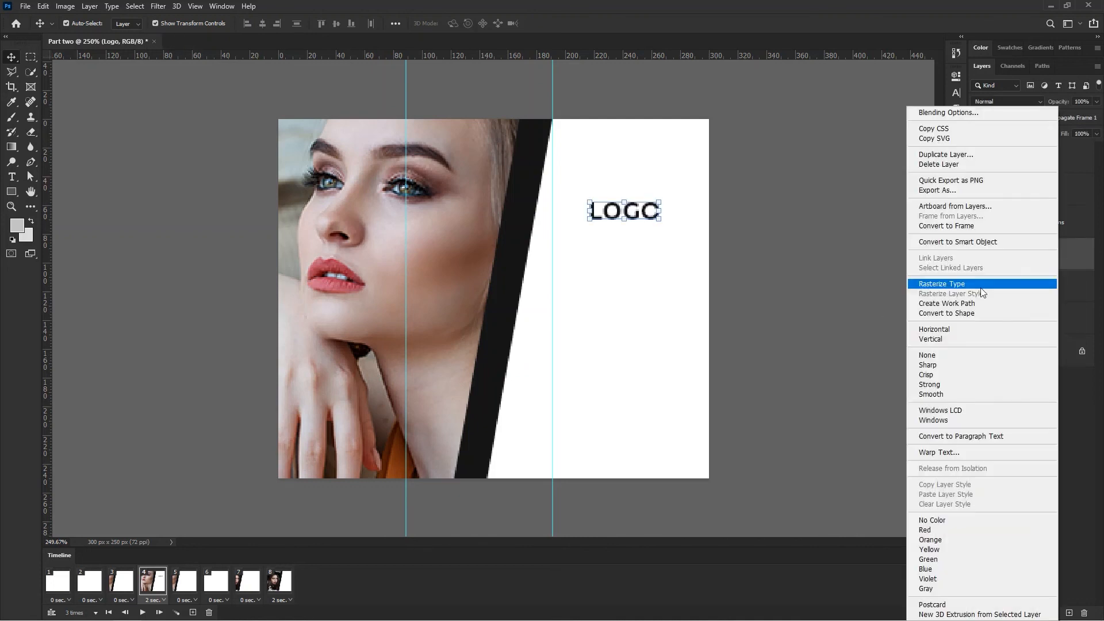
left_click(950, 284)
right_click(1052, 221)
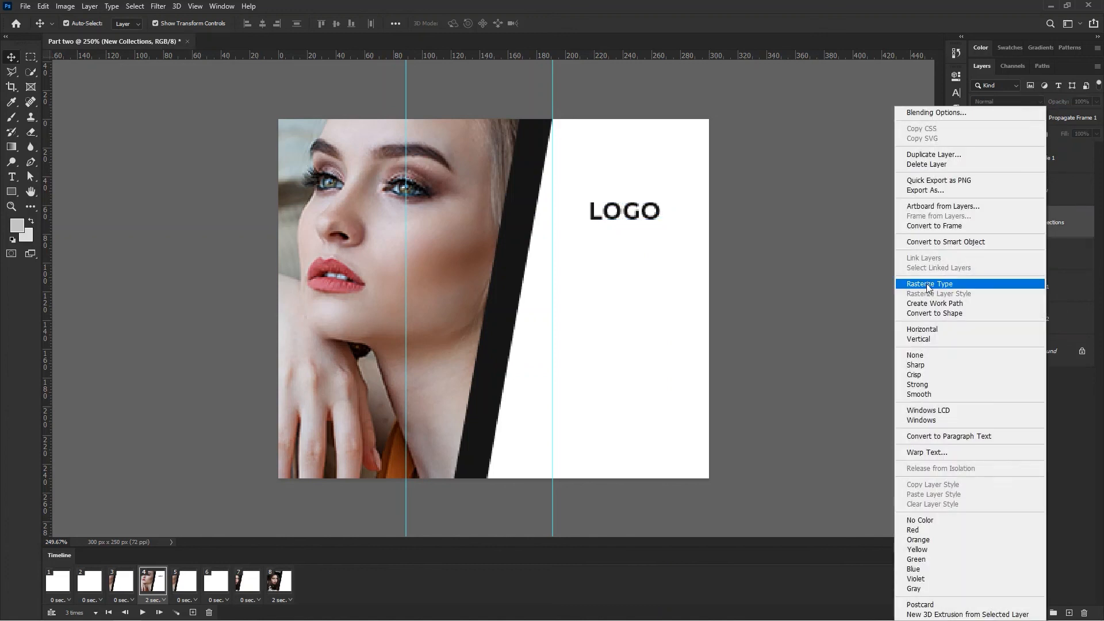
left_click(927, 284)
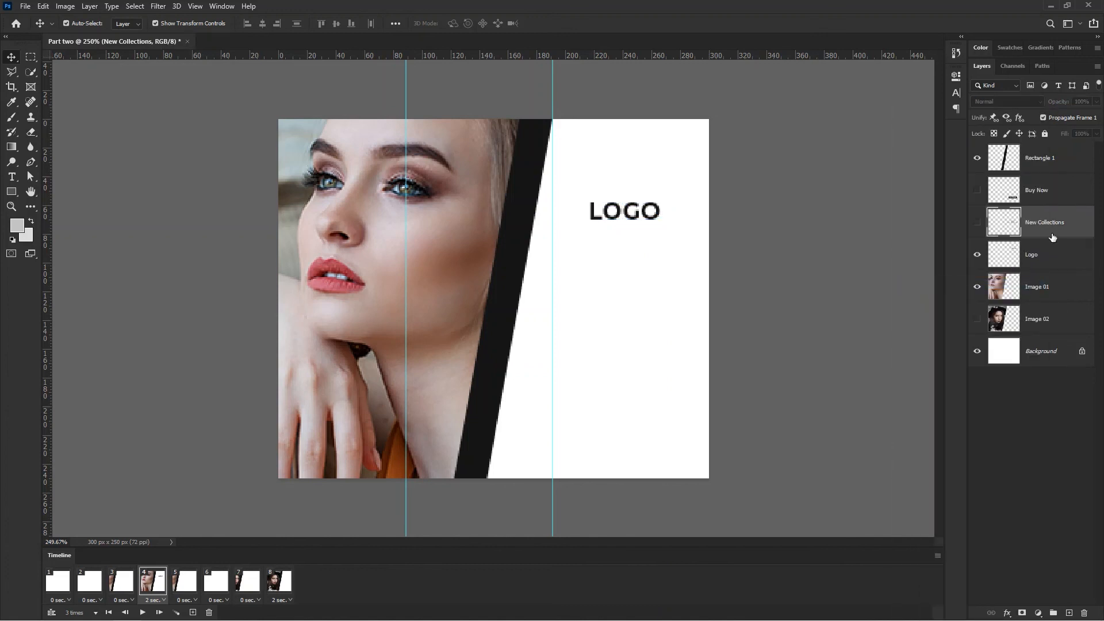
left_click(976, 223)
left_click(977, 223)
- In the third frame, show the Logo layer and move it horizontally just beyond the canvas's right edge
left_click(1031, 264)
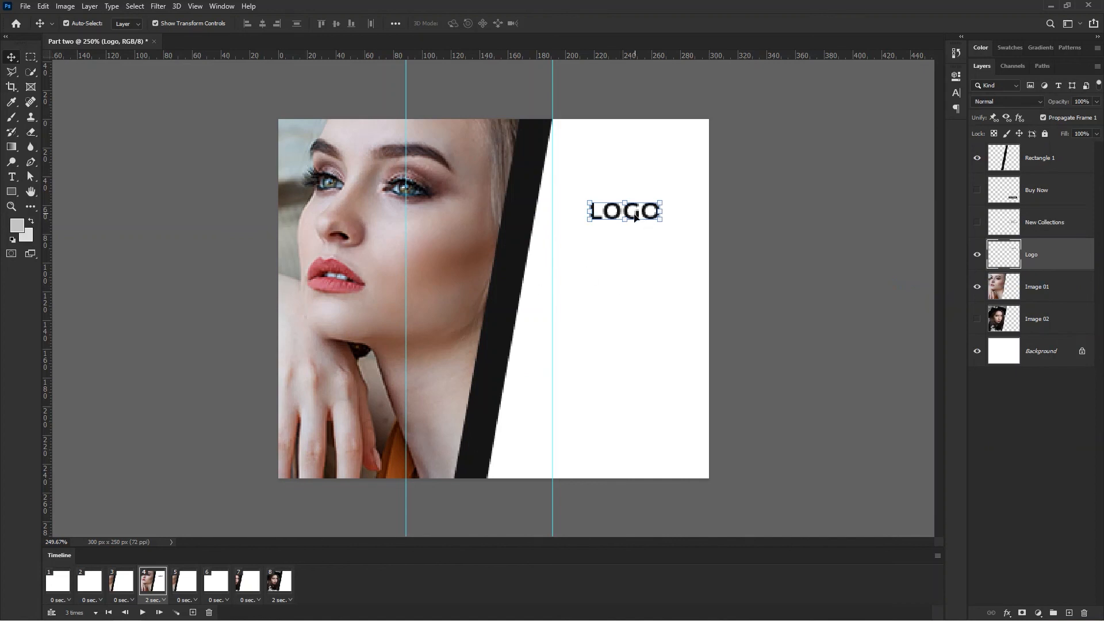
left_click(123, 582)
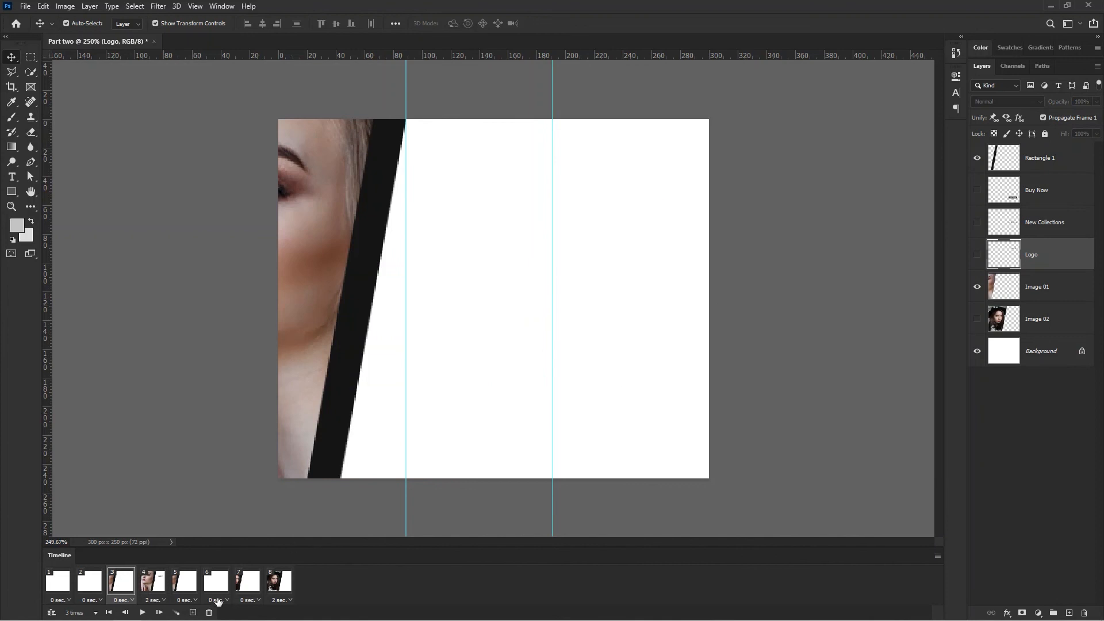
left_click(978, 225)
left_click(978, 222)
left_click(978, 254)
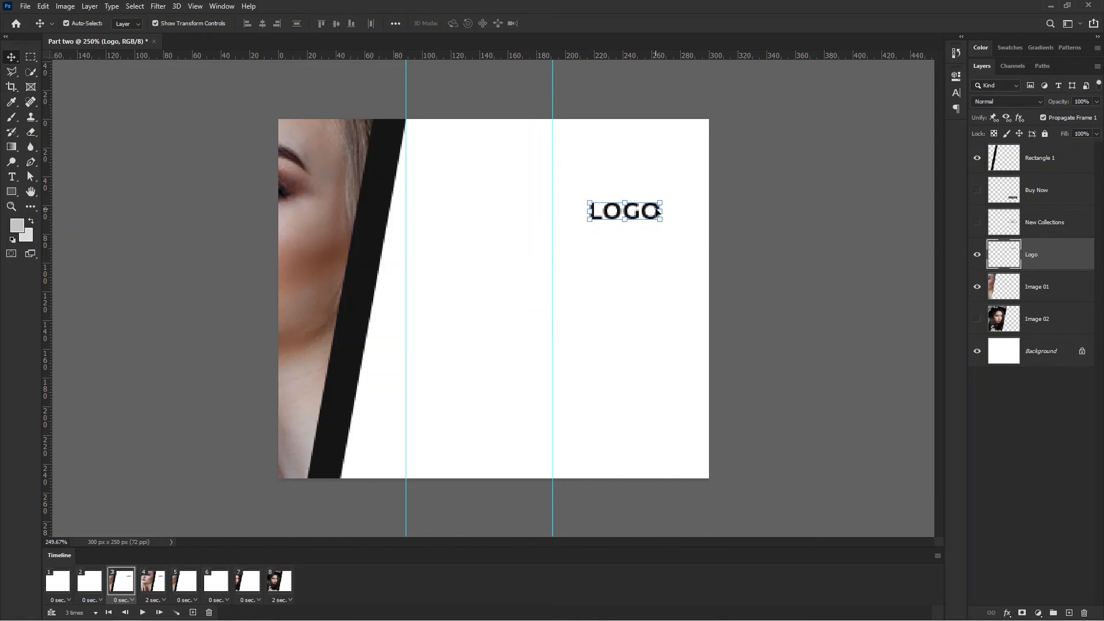
left_click_drag(636, 216, 761, 215)
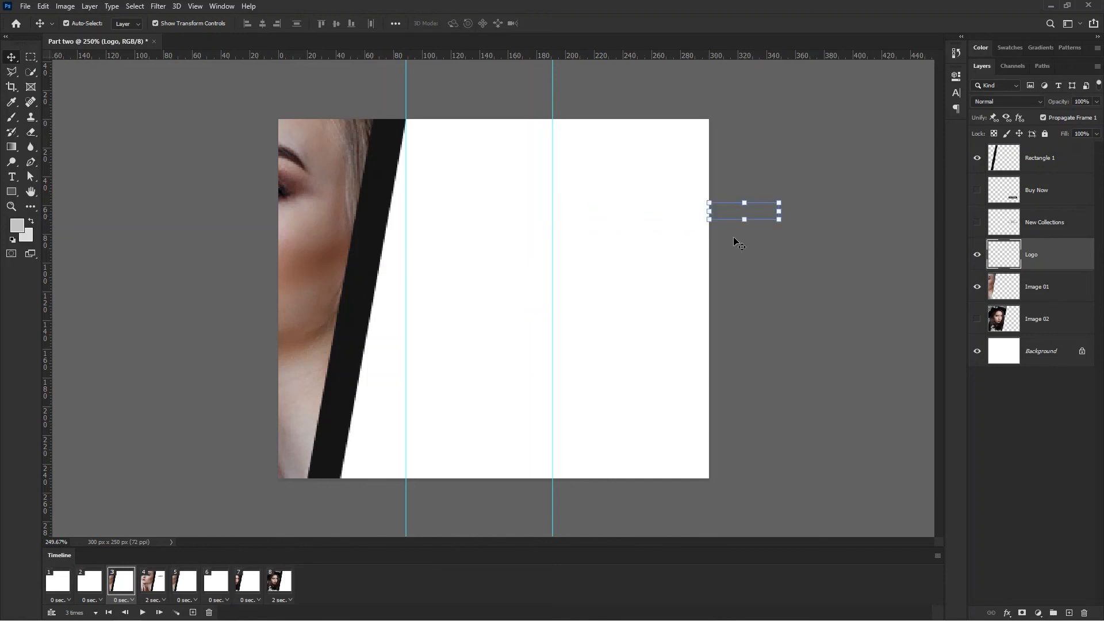
- Play the animation from the first frame to check how the logo enters and how long it stays
left_click(69, 582)
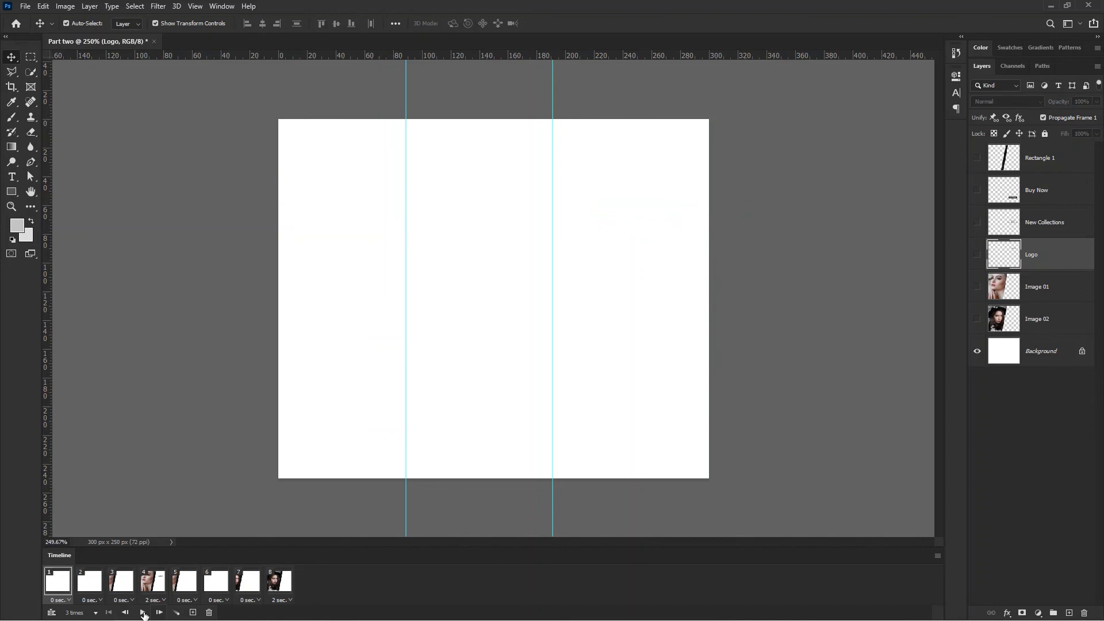
left_click(143, 613)
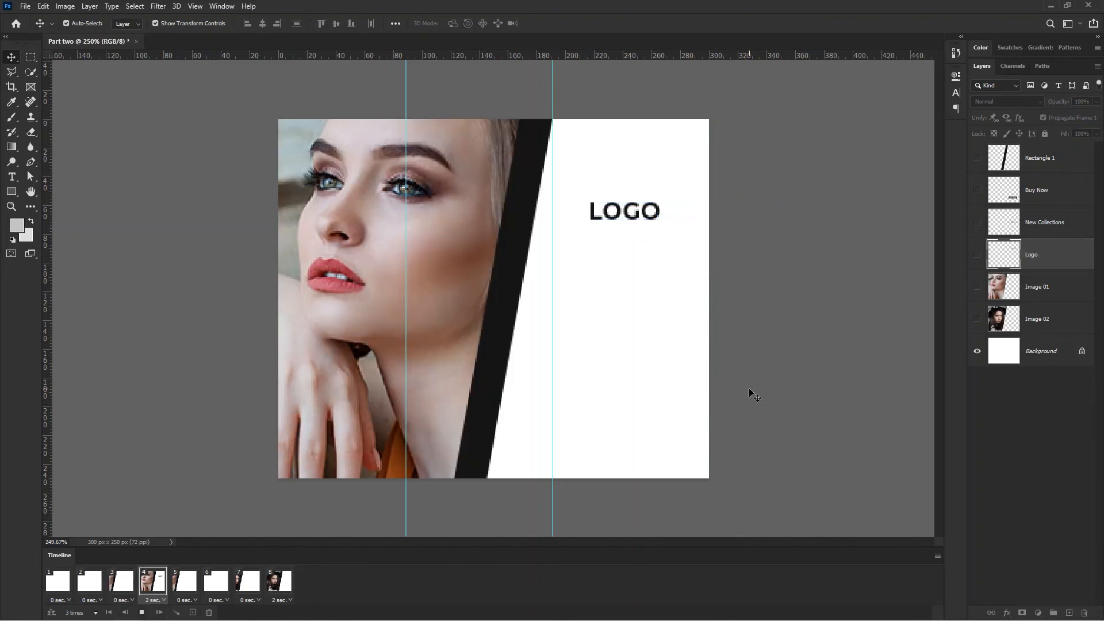
left_click(61, 588)
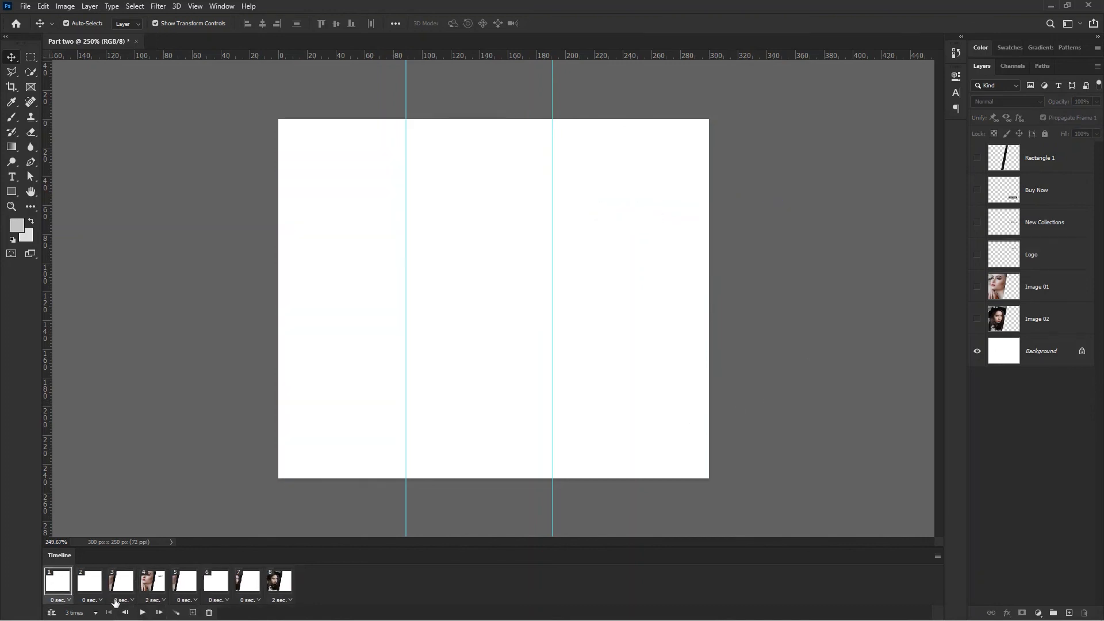
left_click(144, 613)
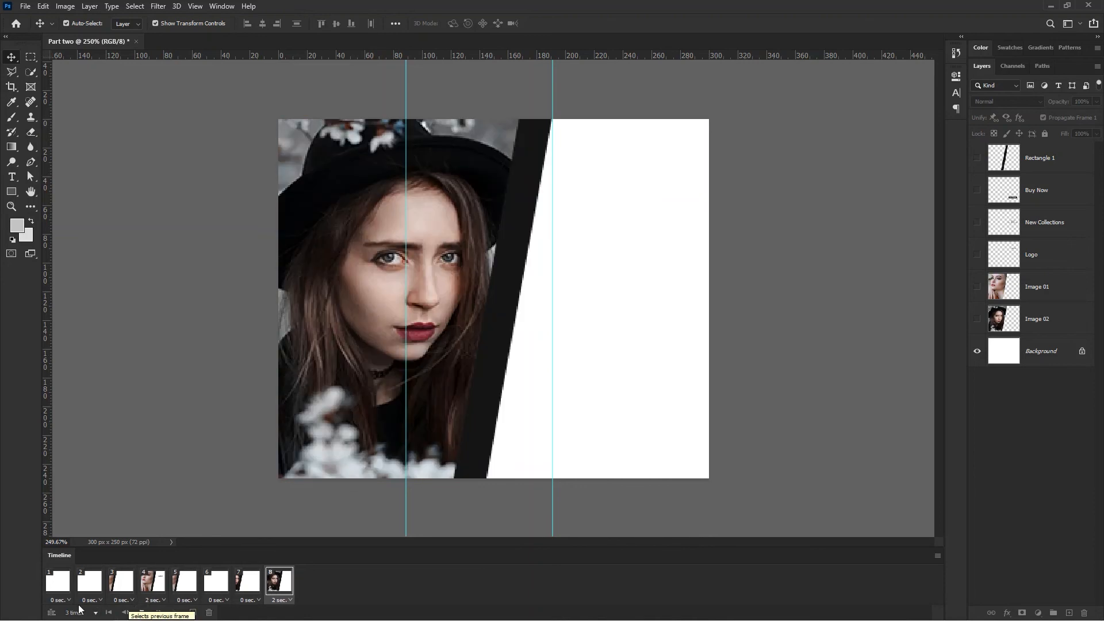
left_click(142, 612)
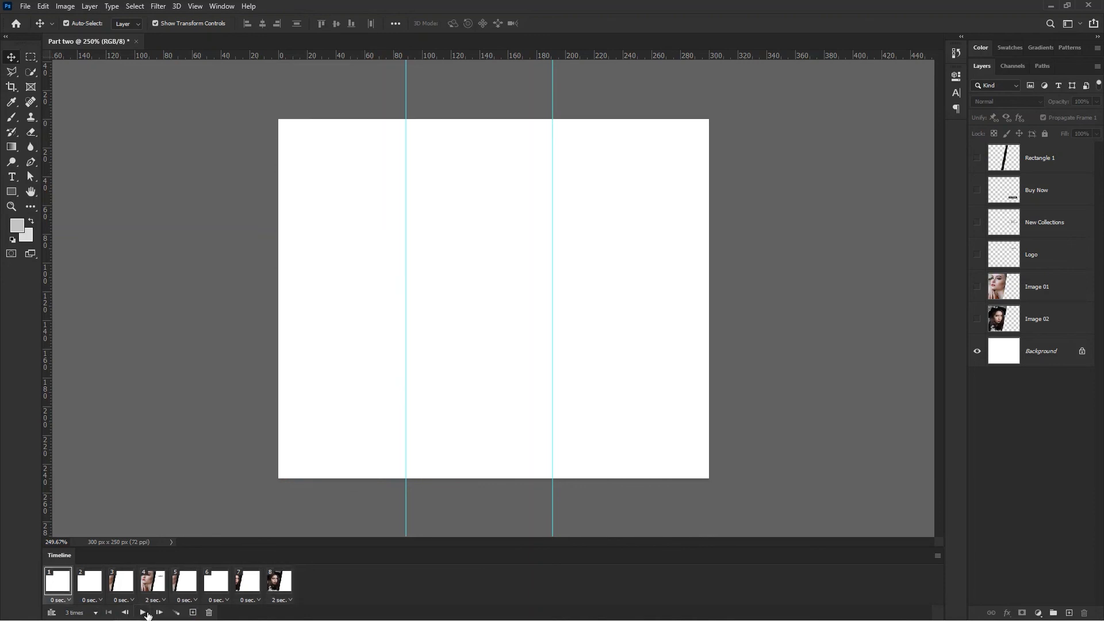
- Show the Logo layer in frames five to eight together, leaving New Collections hidden
left_click(218, 581)
left_click(190, 584)
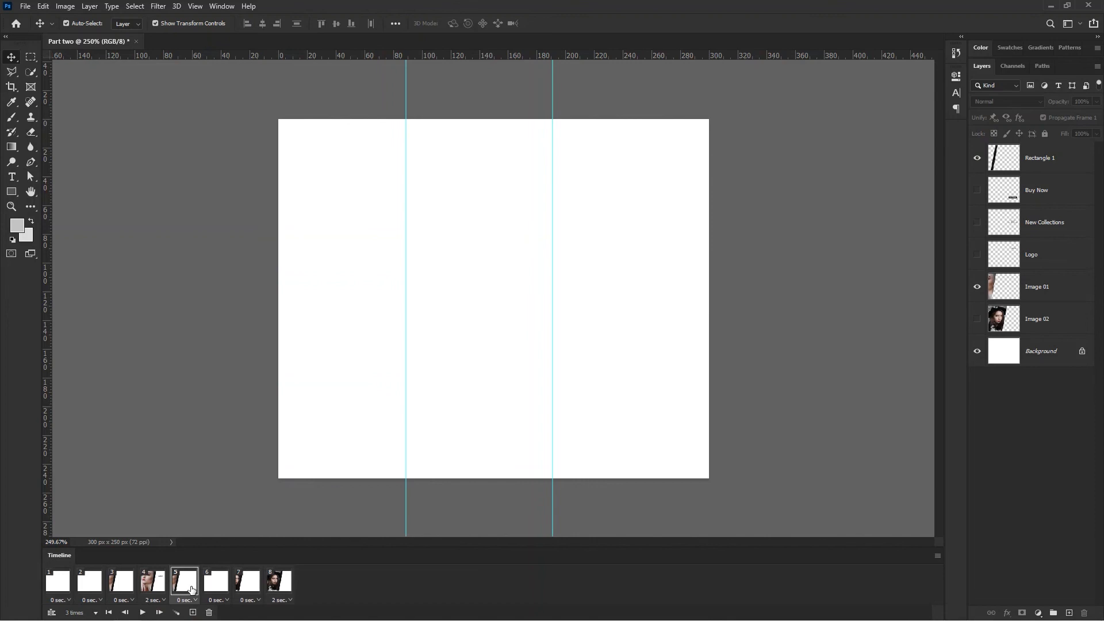
left_click(163, 587)
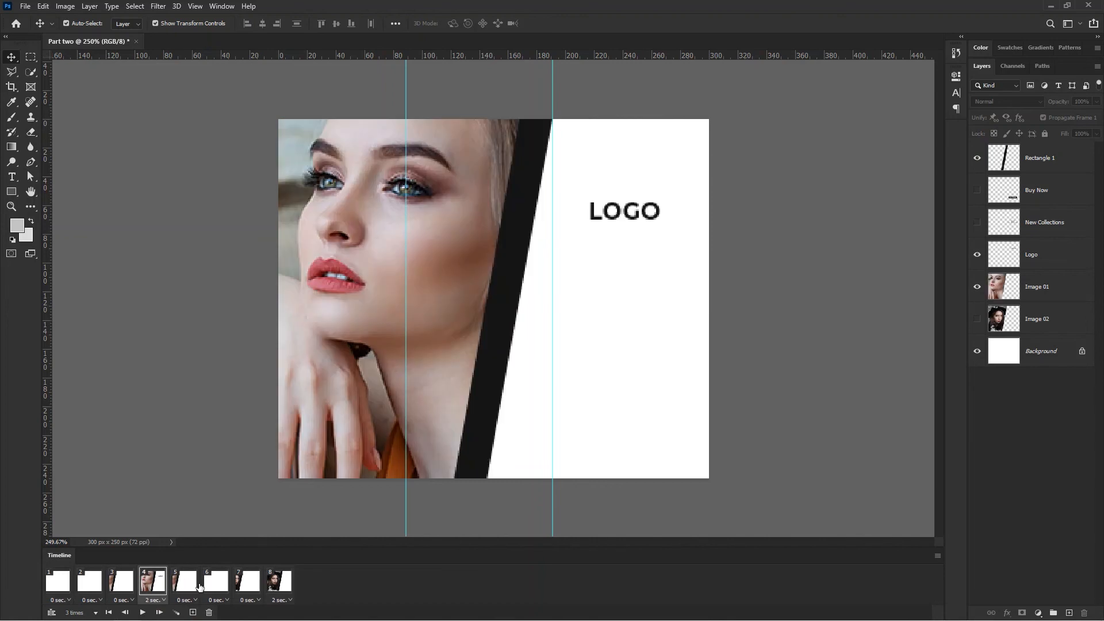
left_click(187, 587)
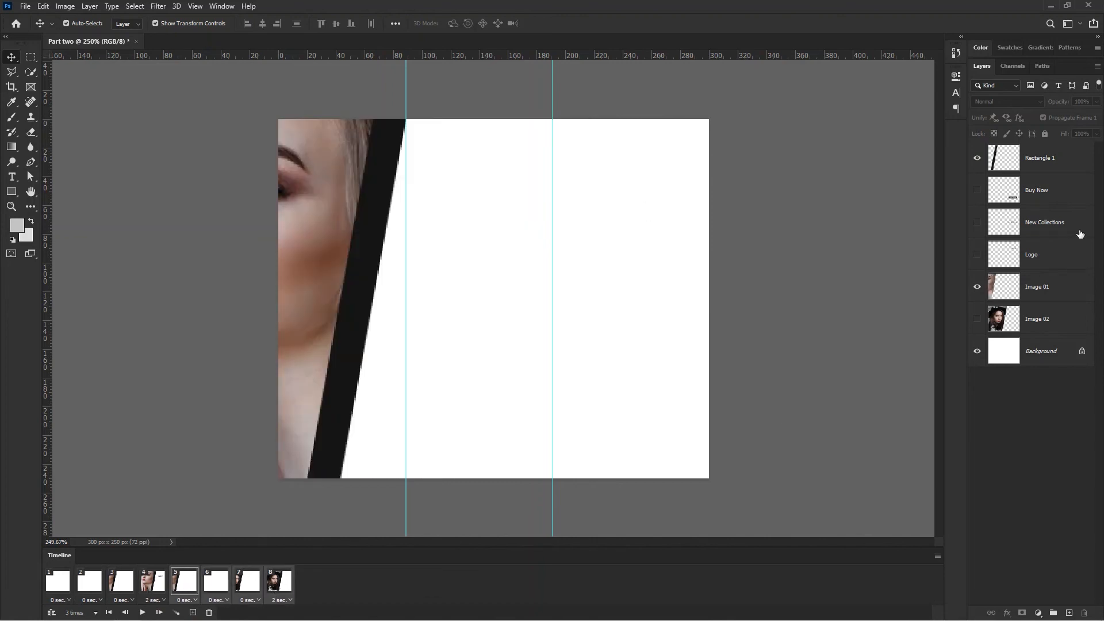
left_click(978, 224)
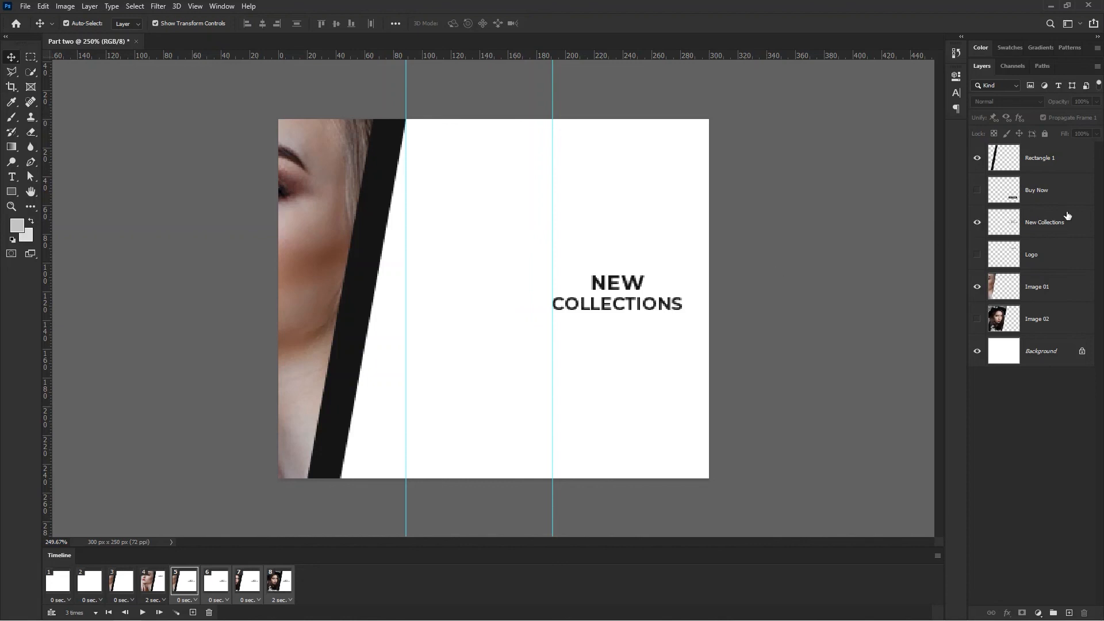
left_click(977, 222)
left_click(976, 254)
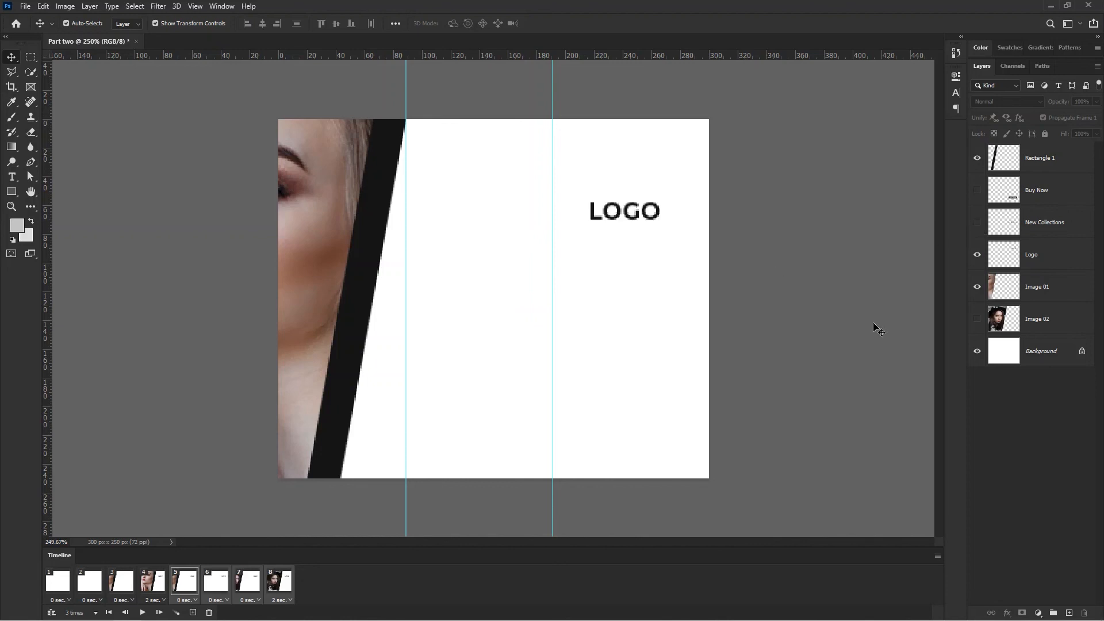
- Play the animation from the start, then compare frames three to six to check the logo's position
left_click(58, 583)
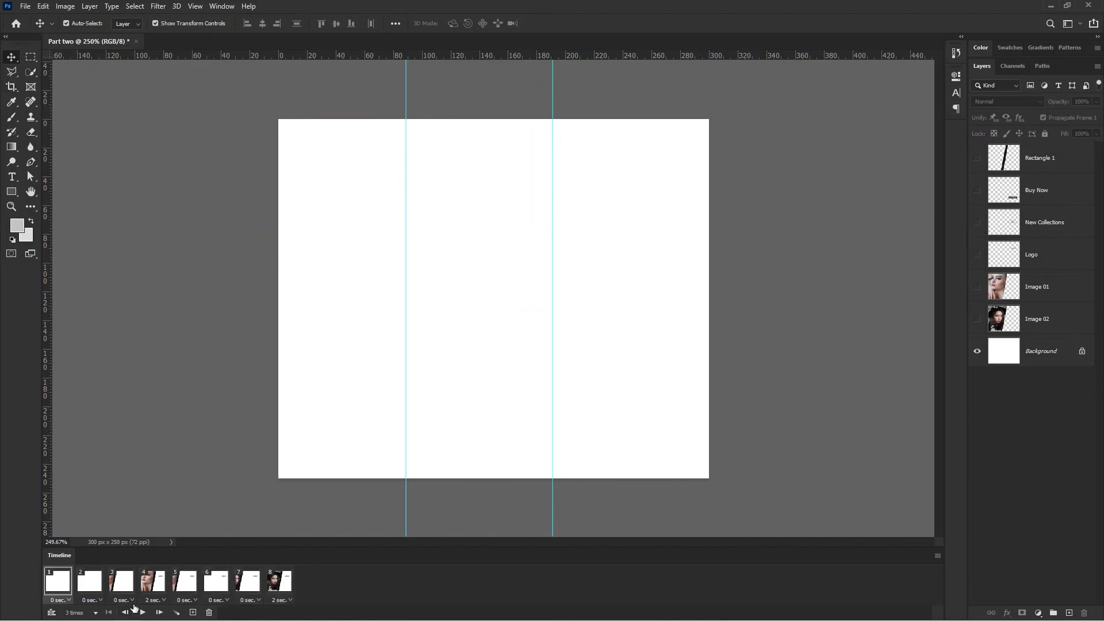
left_click(141, 613)
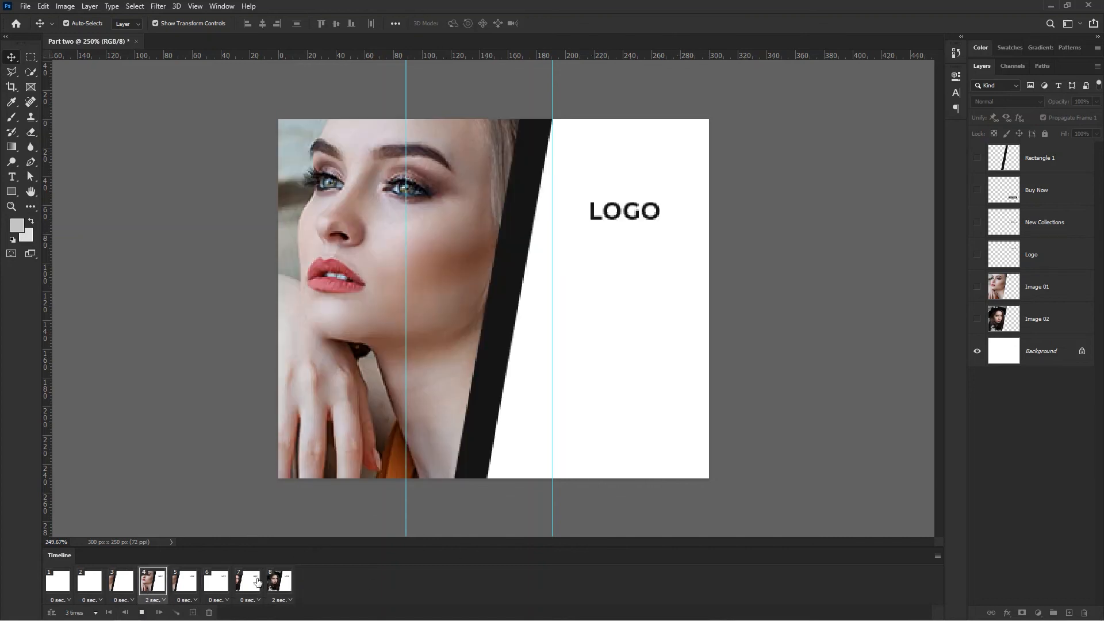
left_click(203, 582)
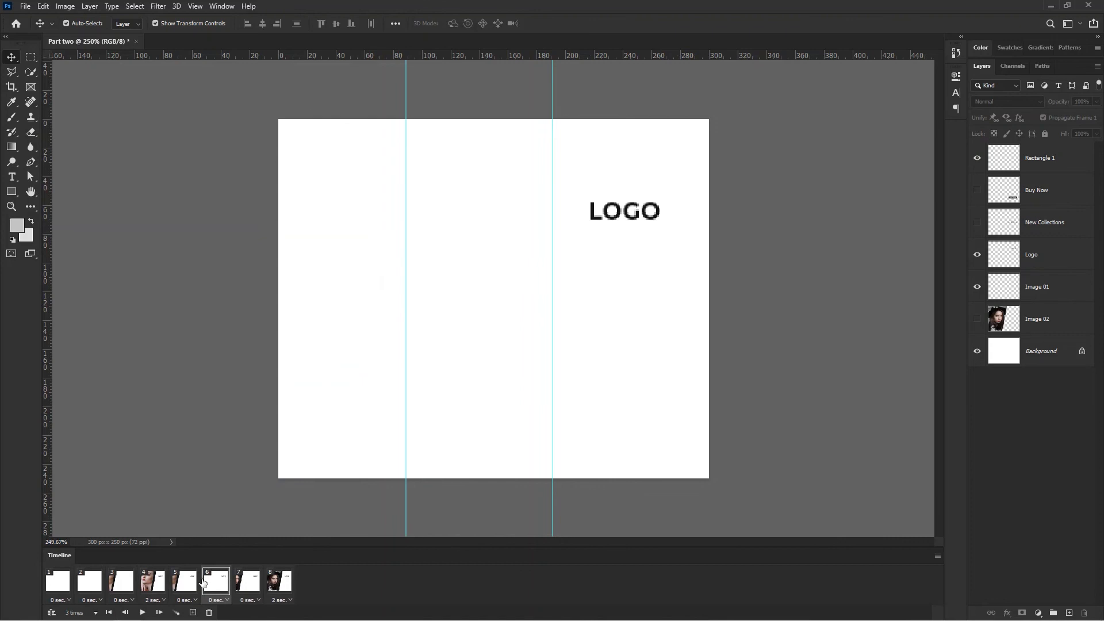
left_click(185, 582)
left_click(154, 583)
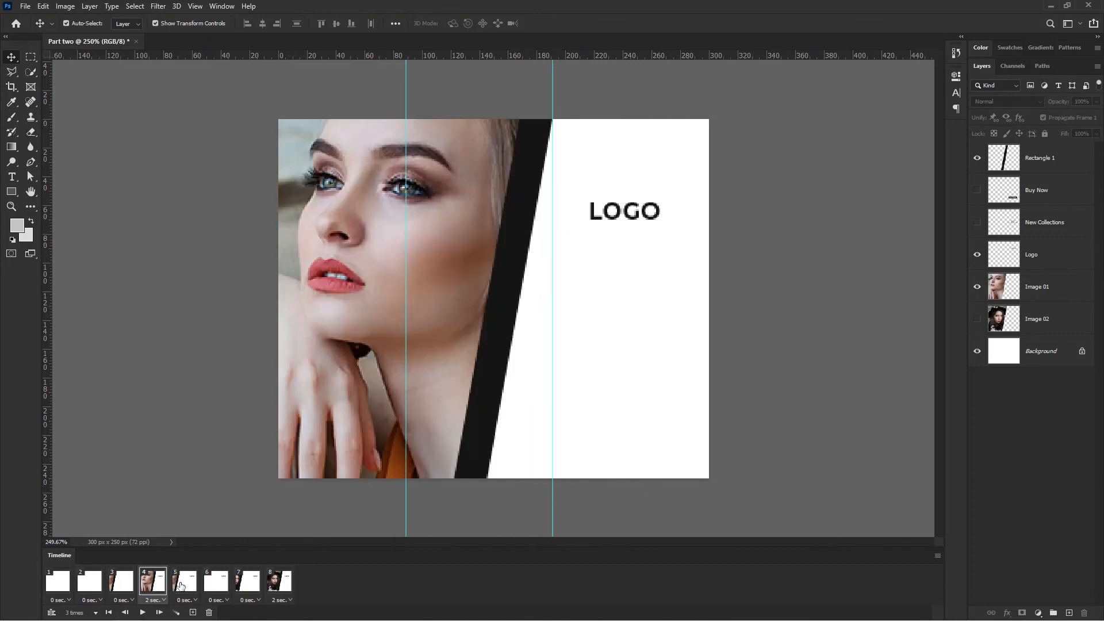
left_click(182, 586)
left_click(157, 584)
left_click(175, 583)
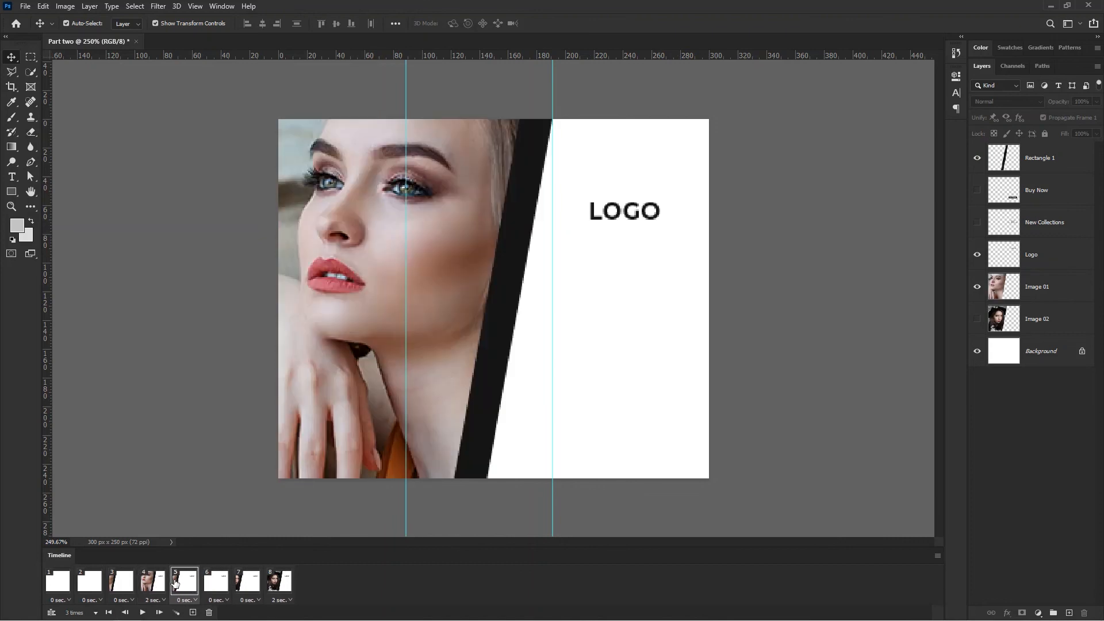
left_click(121, 582)
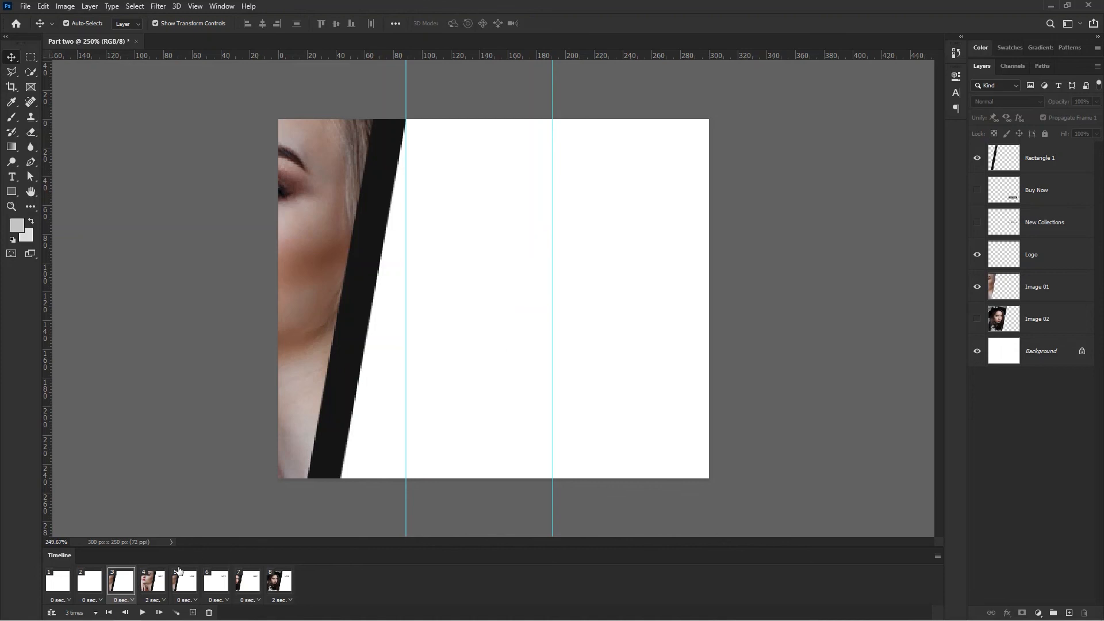
left_click(157, 582)
- Show New Collections just beyond the canvas's right edge in the fifth frame and at its original position in the sixth frame
left_click(184, 583)
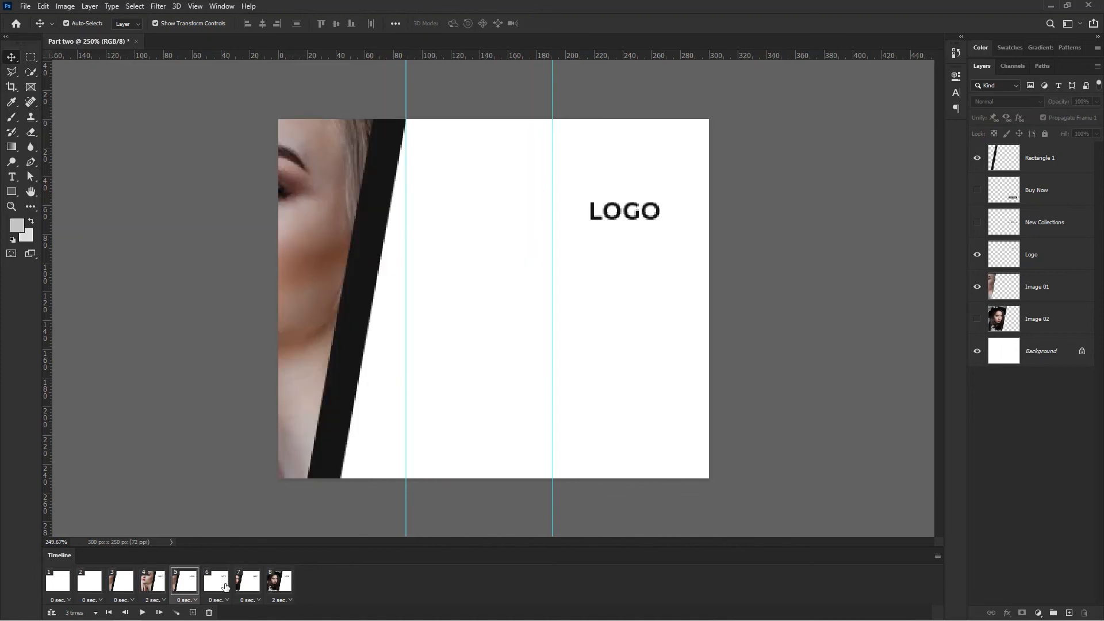
left_click(1024, 224)
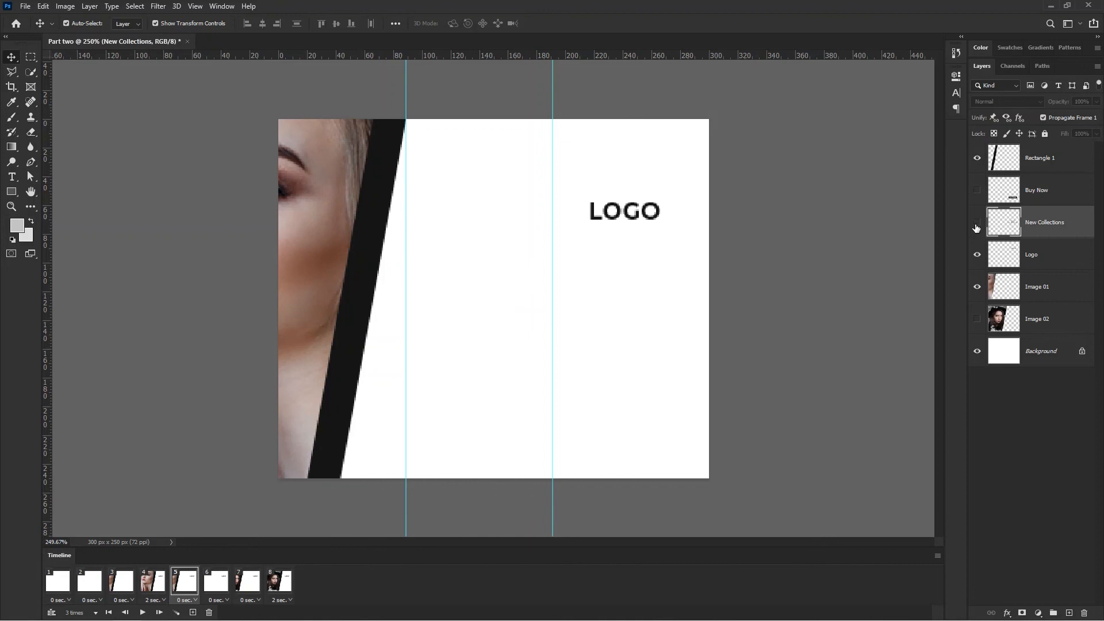
left_click(977, 222)
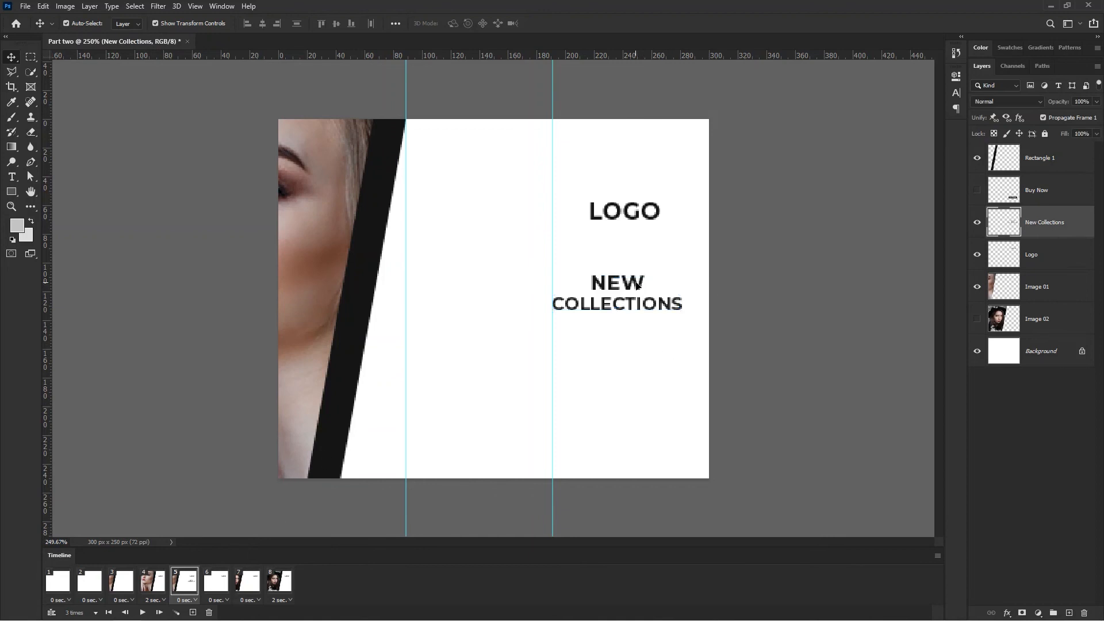
left_click_drag(637, 286, 794, 287)
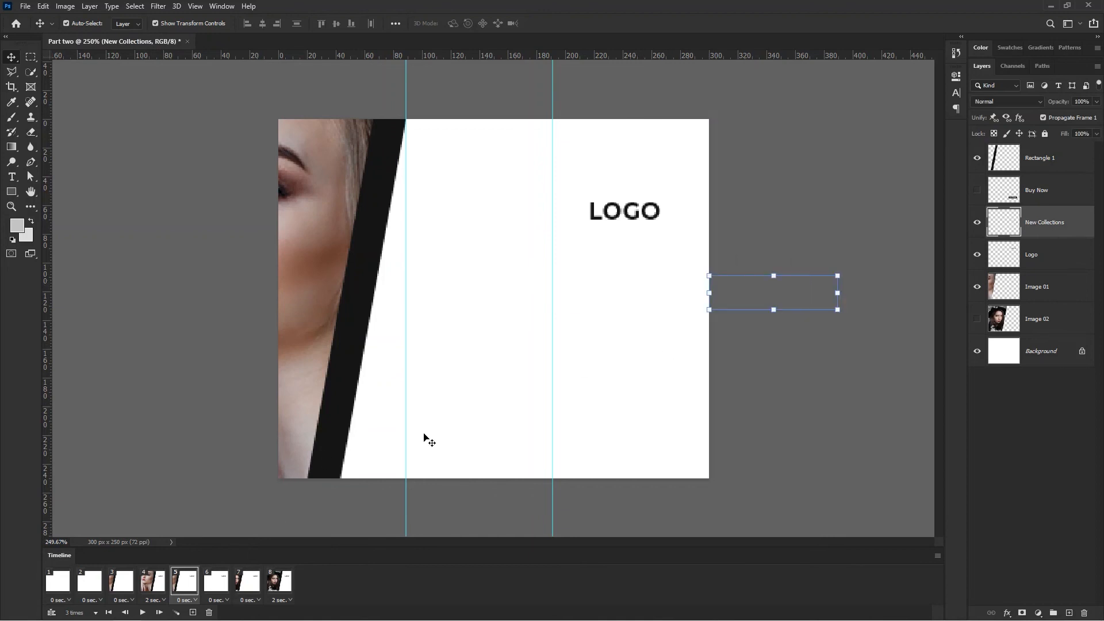
left_click(223, 581)
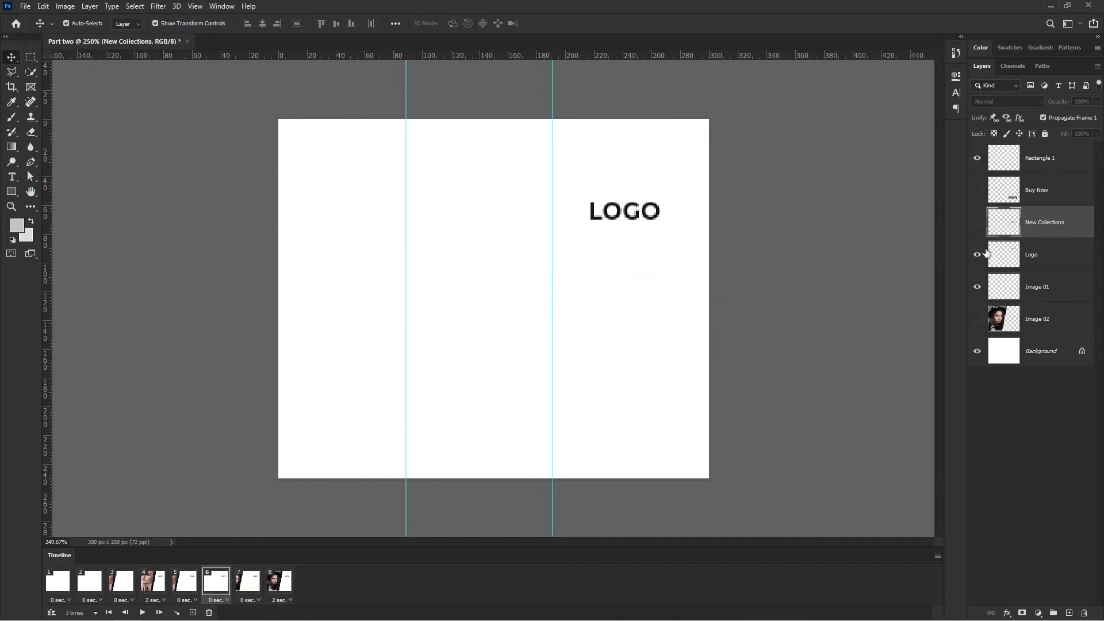
left_click(977, 222)
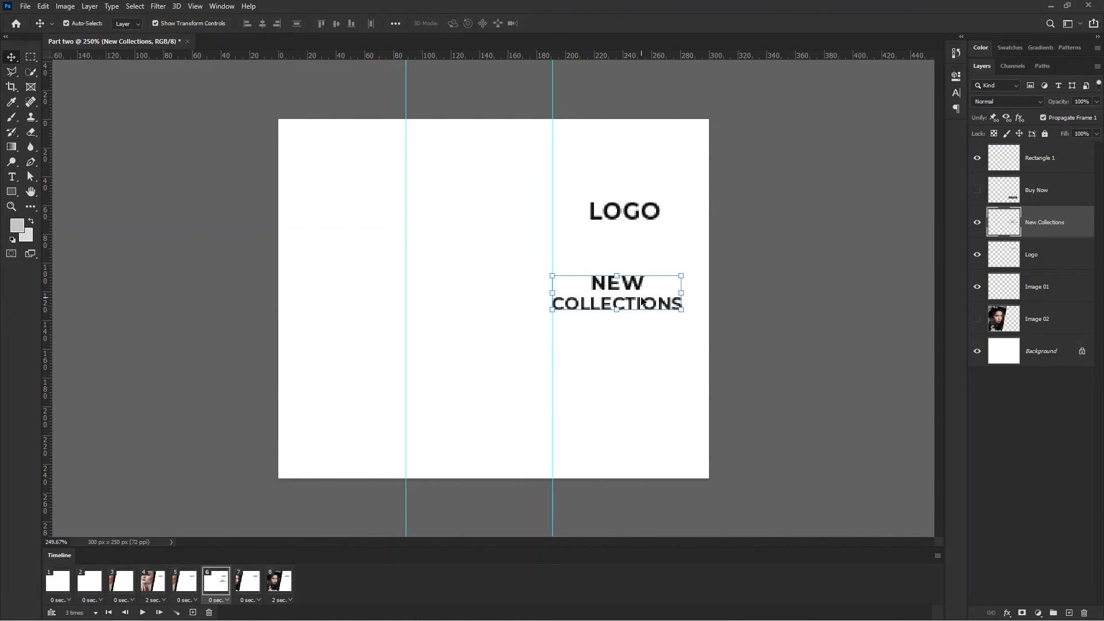
- Show the New Collections layer at its original position in the seventh and eighth frames together
left_click(246, 582)
left_click(280, 582, "shift")
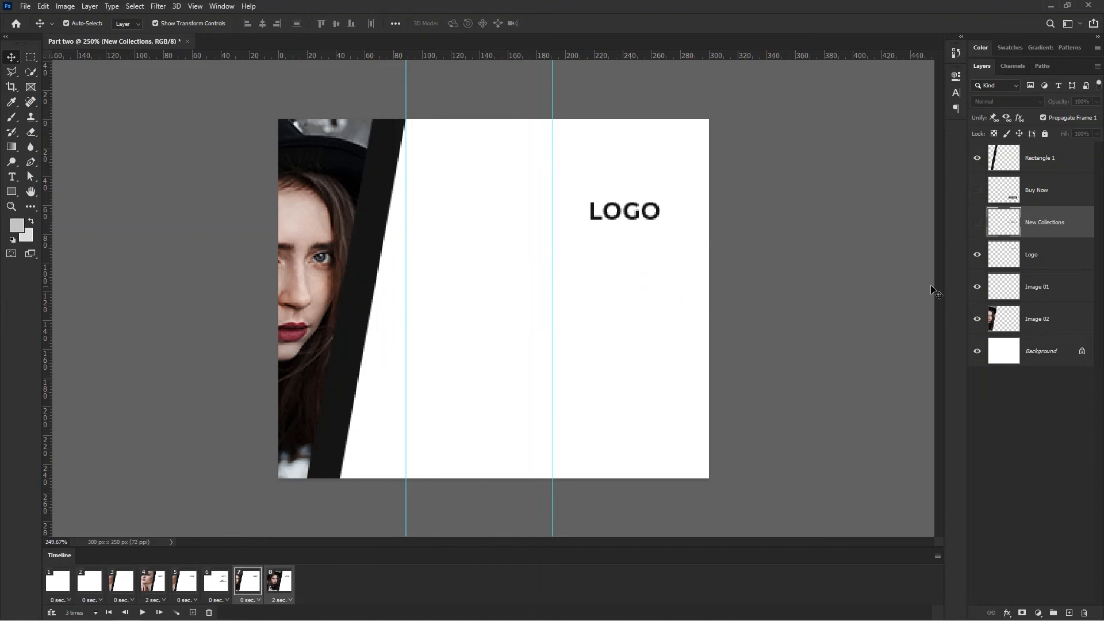
left_click(976, 223)
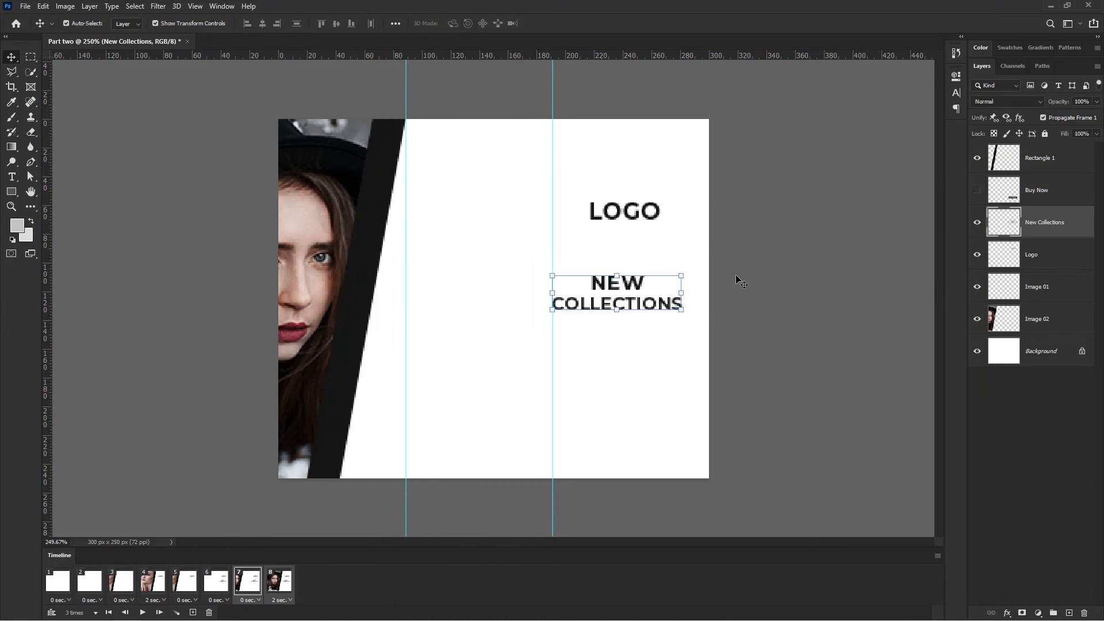
left_click(765, 307)
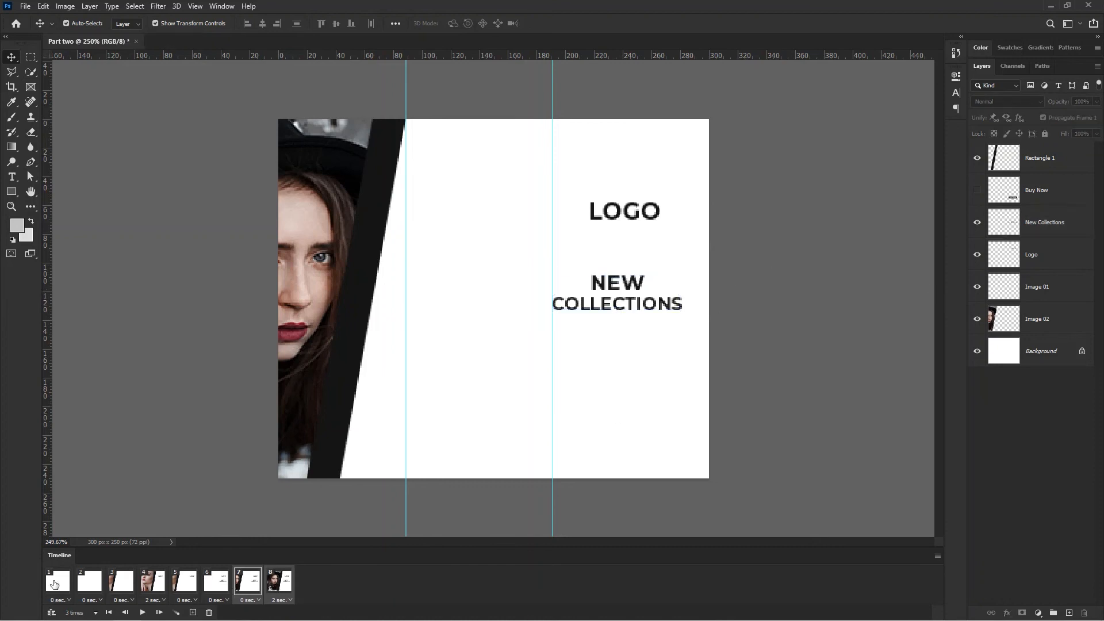
left_click(279, 582)
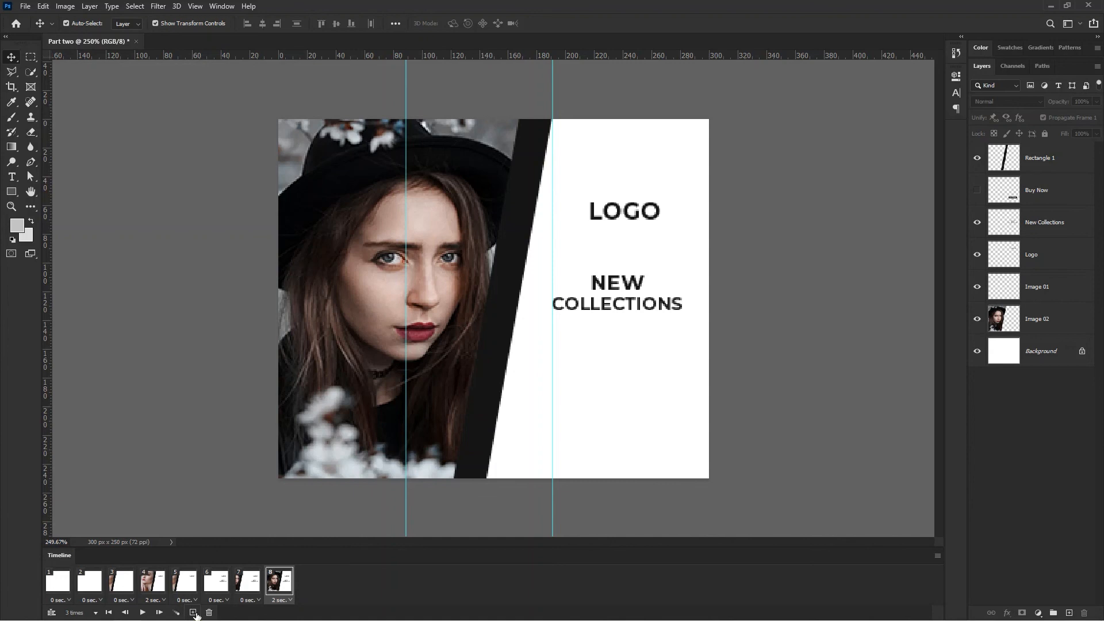
- Show the Buy Now layer at its original position from the seventh frame on
left_click(248, 582)
left_click(222, 586)
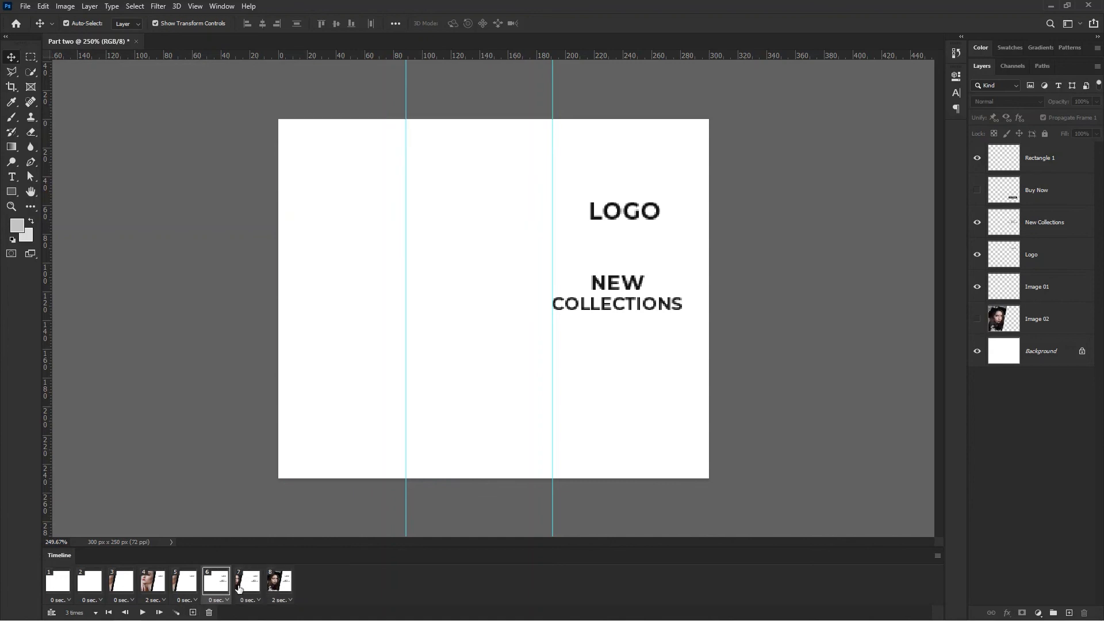
left_click(246, 588)
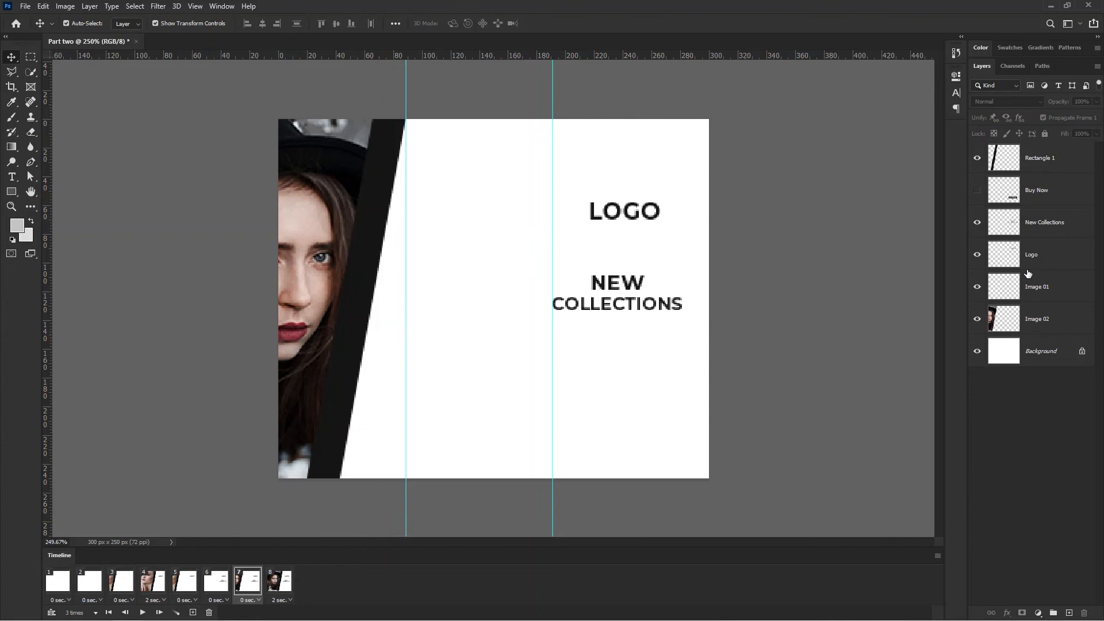
left_click(978, 192)
left_click(1041, 197)
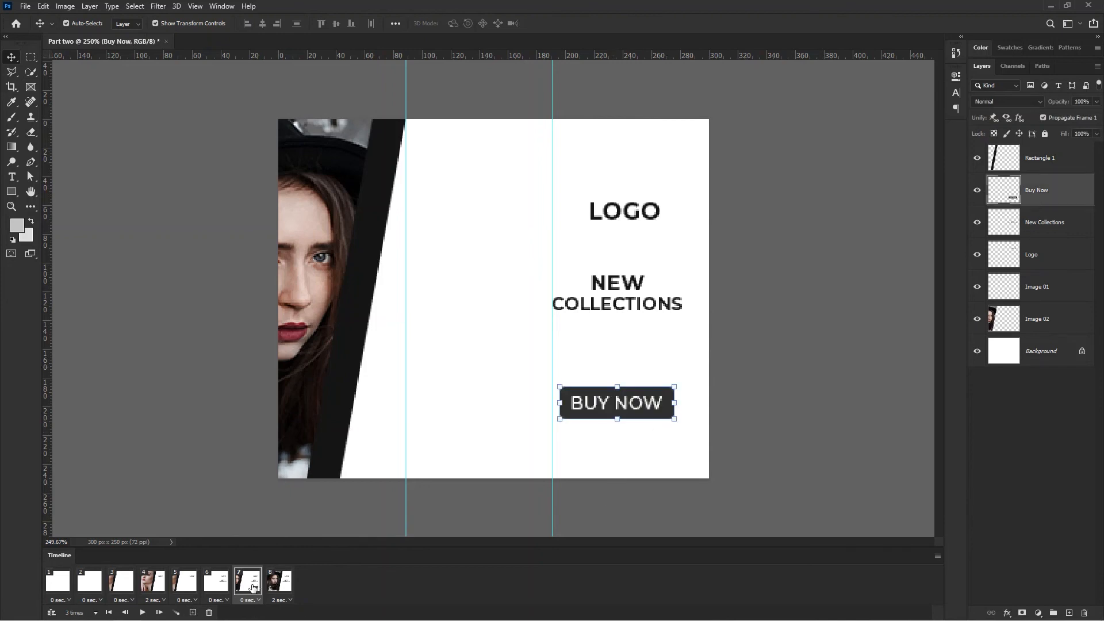
- Show Buy Now in the sixth frame and move it horizontally just beyond the canvas's right edge
left_click(225, 583)
left_click(192, 582)
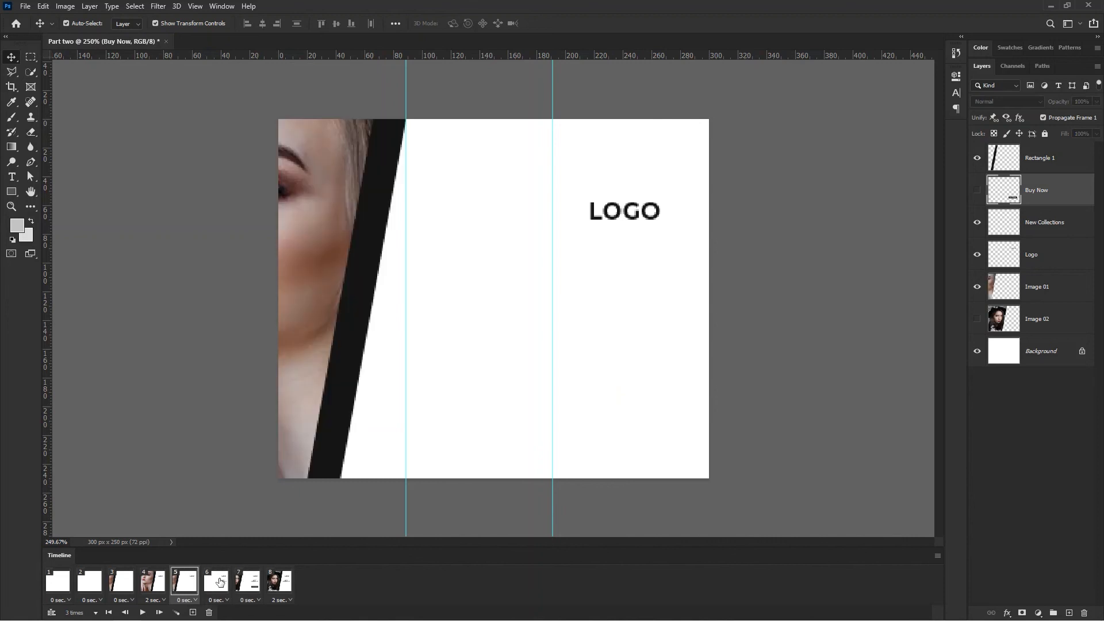
left_click(220, 582)
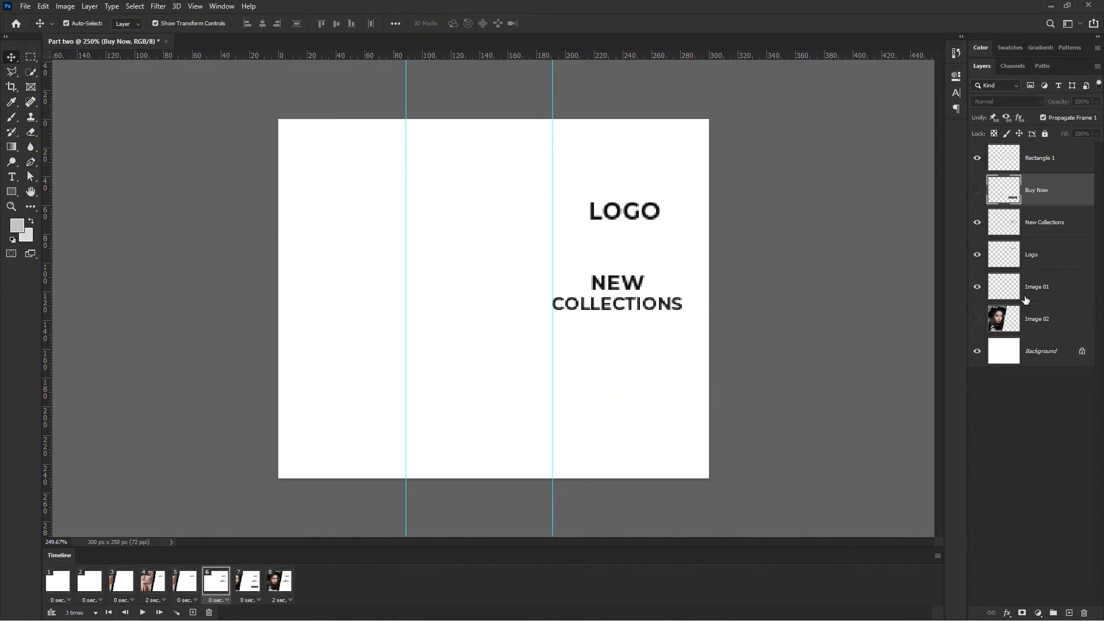
left_click(977, 190)
left_click_drag(629, 404, 780, 400)
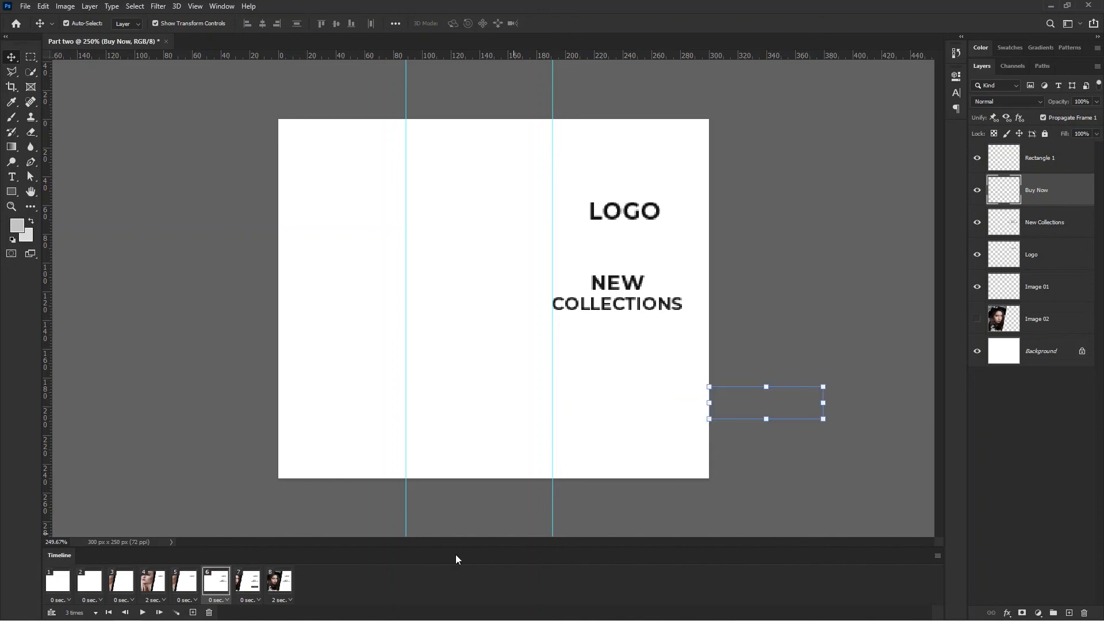
- Check the Buy Now position in frames seven and eight, and play the animation
left_click(253, 584)
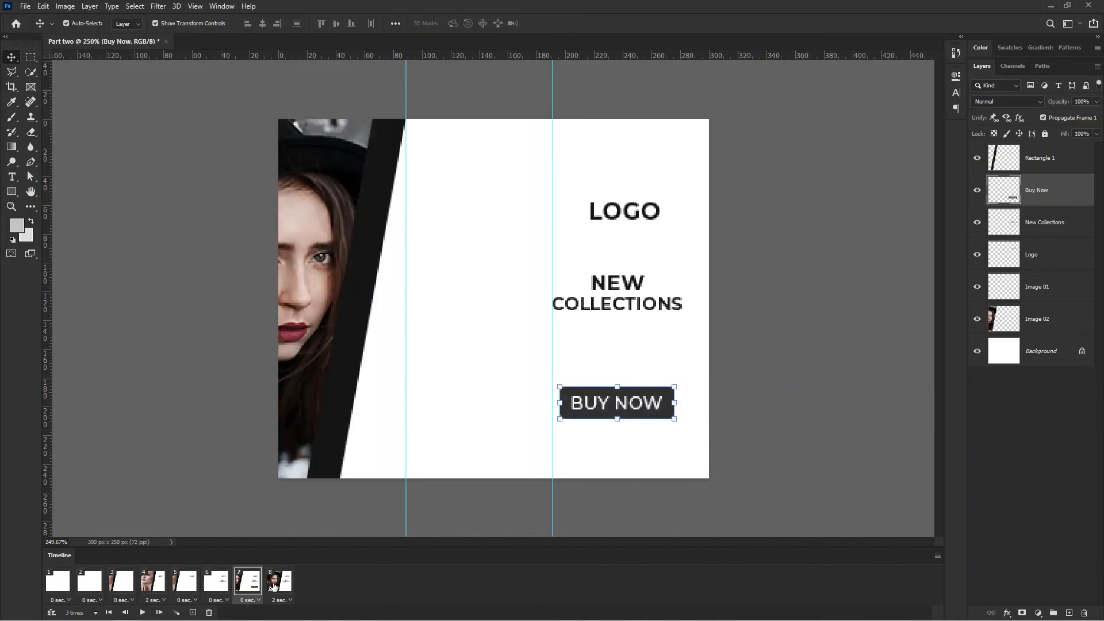
left_click(275, 585)
key("0")
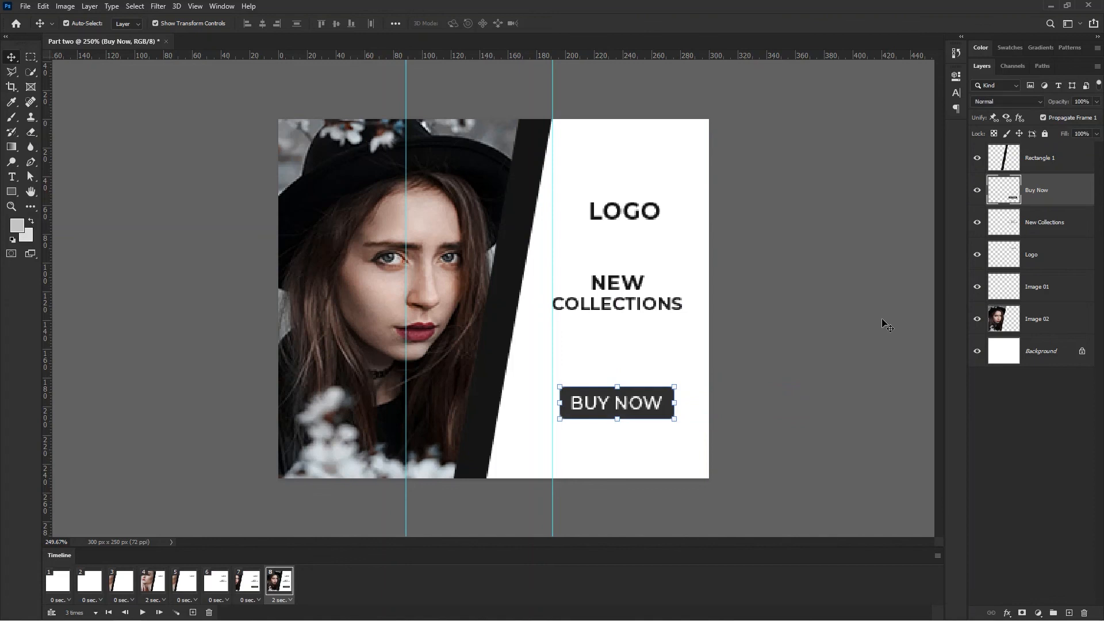
left_click(142, 612)
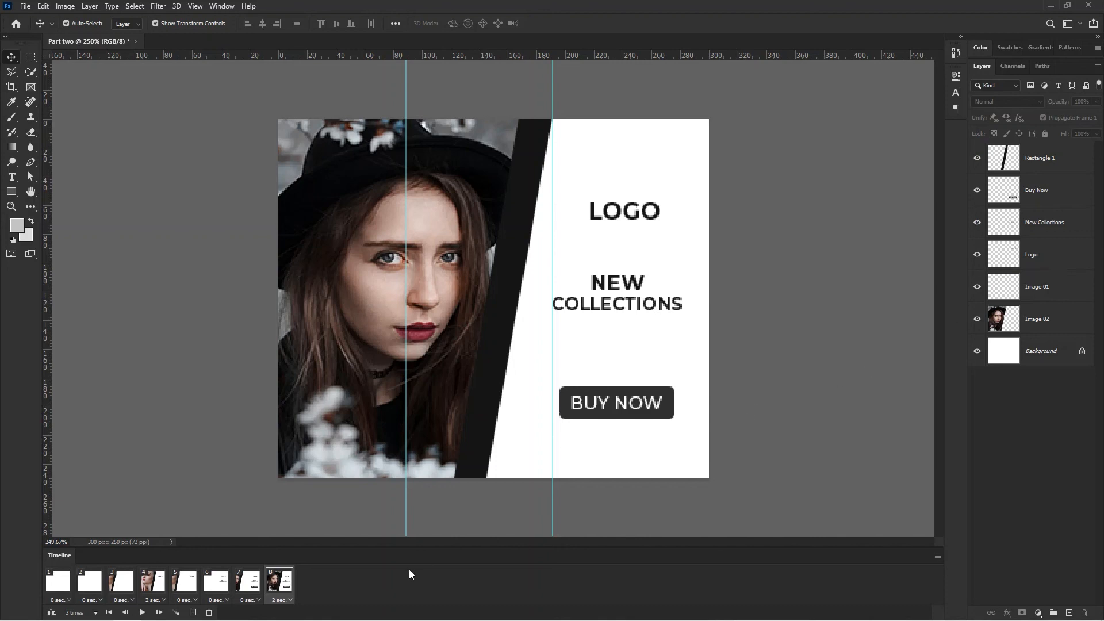
- Duplicate the eighth frame at the end of the timeline and set the new frame's delay to 0.2 seconds
left_click(193, 612)
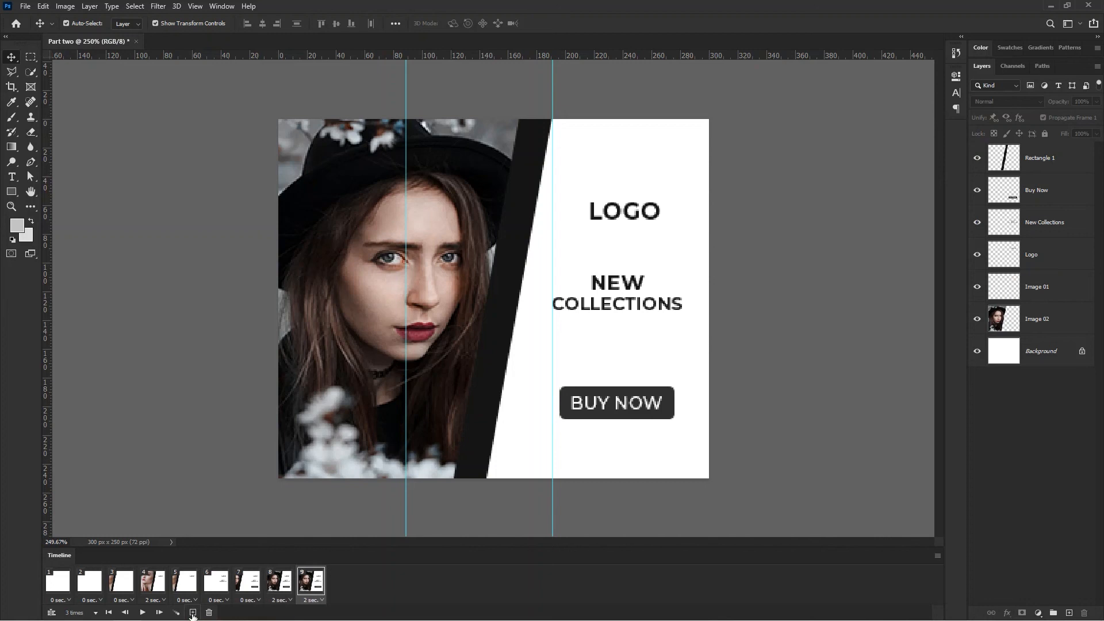
left_click(307, 601)
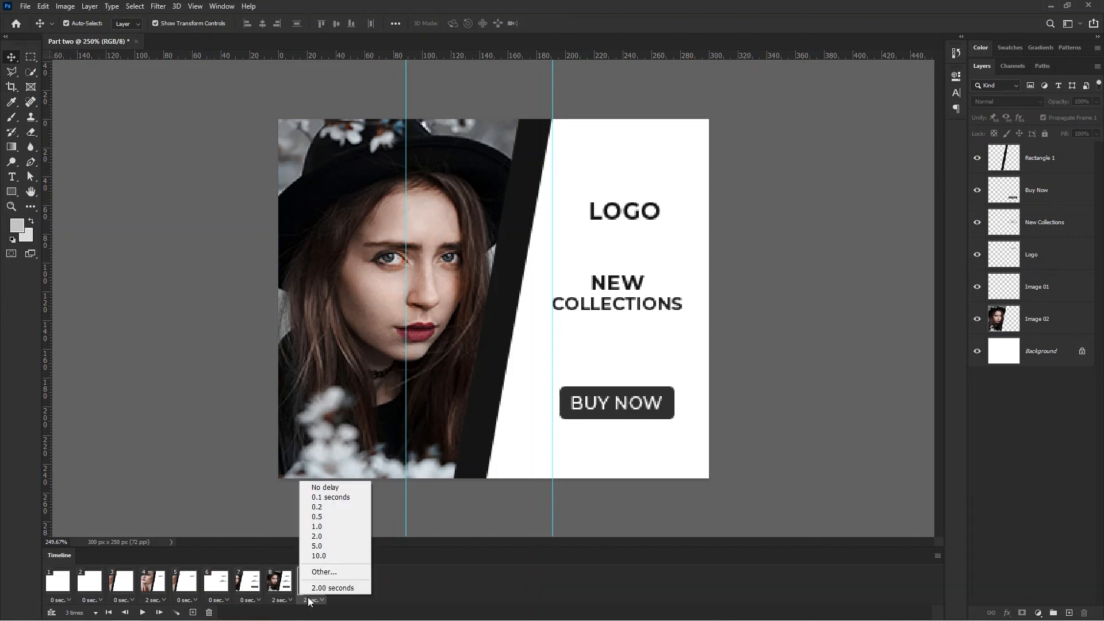
left_click(322, 508)
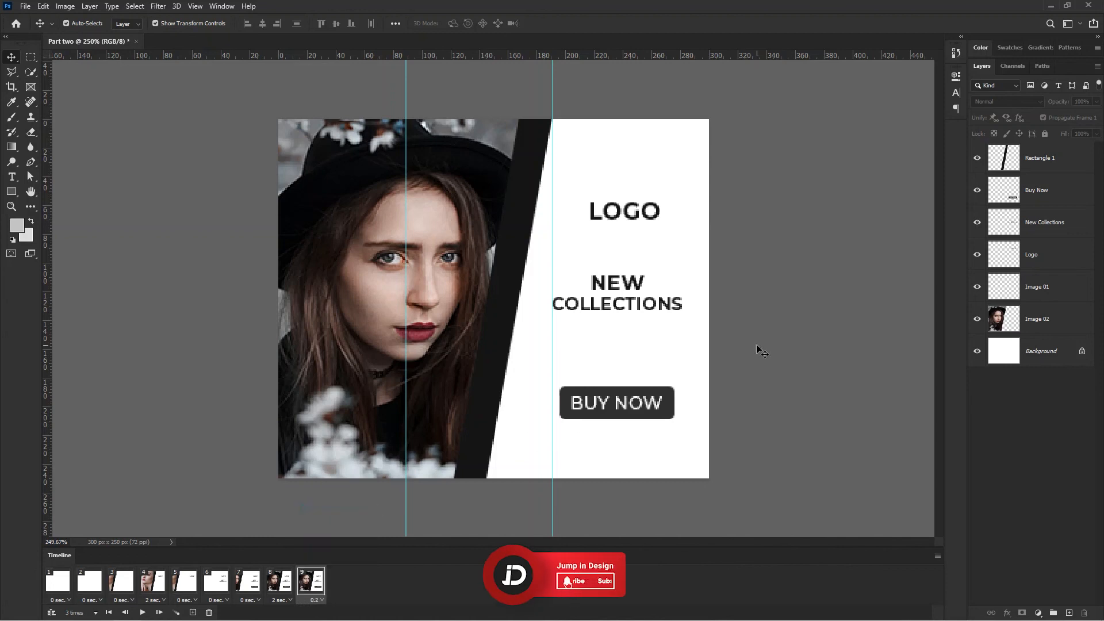
- Set the Buy Now layer's opacity to 60% in the ninth frame
left_click(1003, 185)
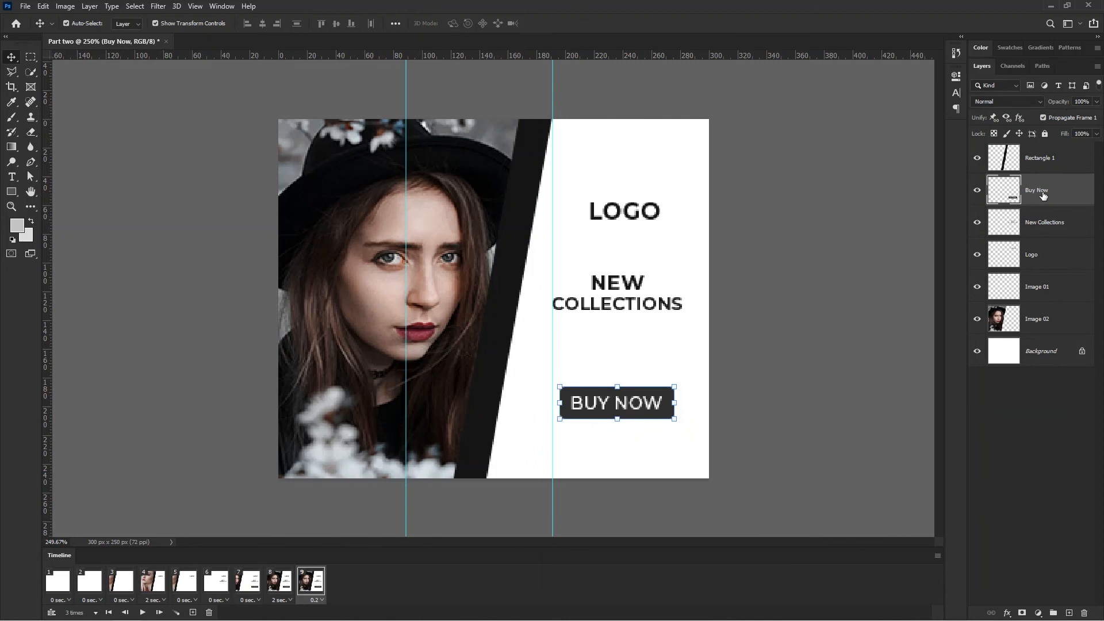
left_click_drag(1084, 102, 1065, 102)
type("60")
key("Return")
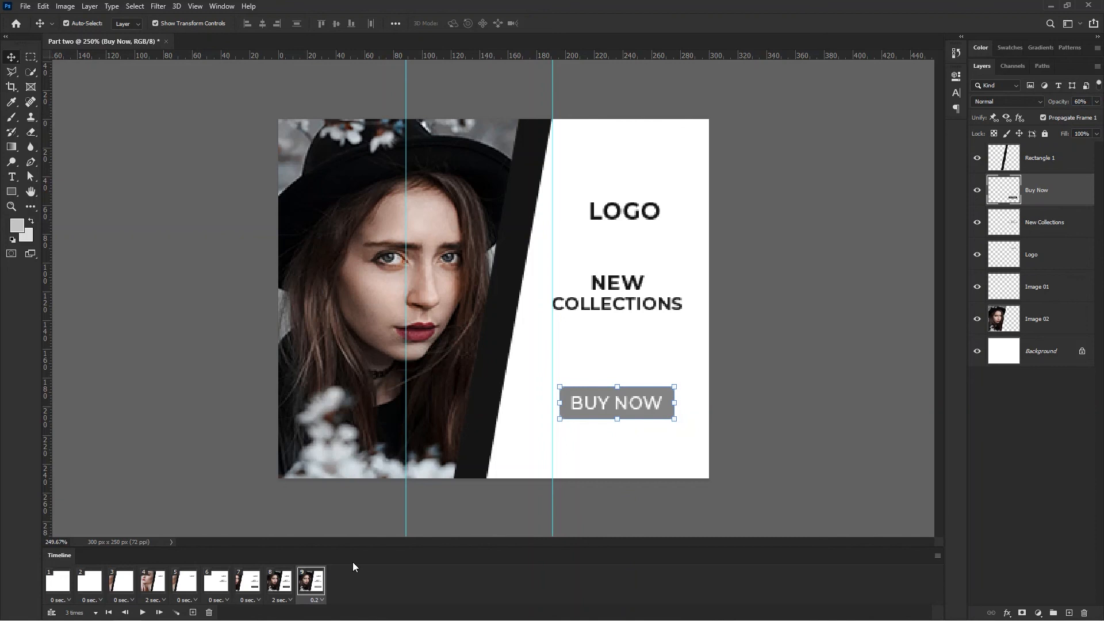
- Add three duplicate frames after the ninth, setting Buy Now's opacity to 100%, 60% and 100% in turn
left_click(193, 612)
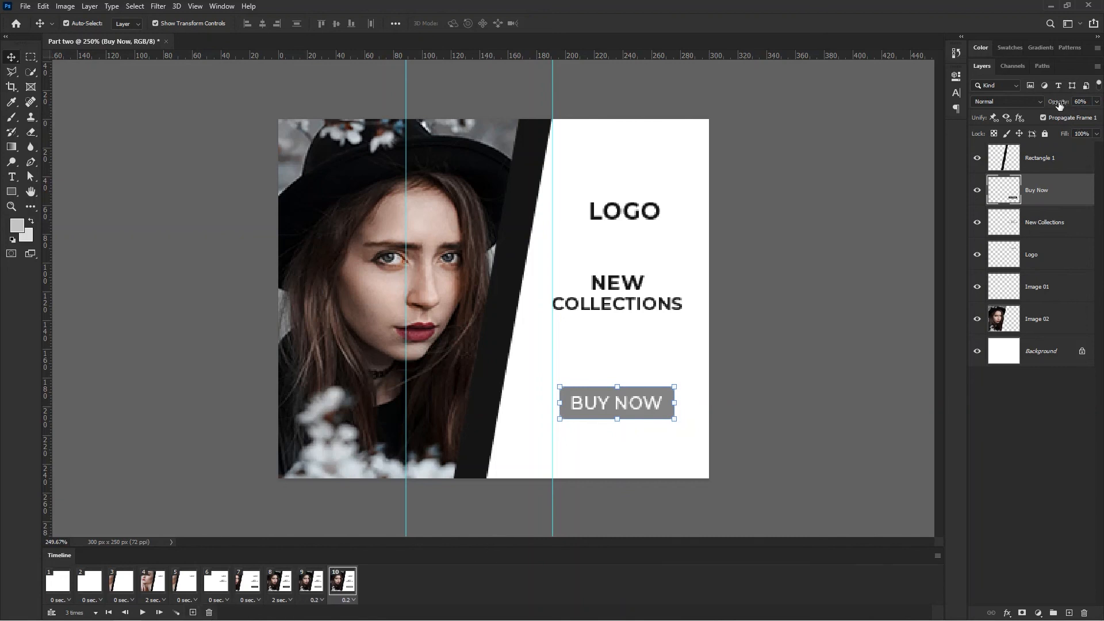
left_click_drag(1059, 102, 1102, 104)
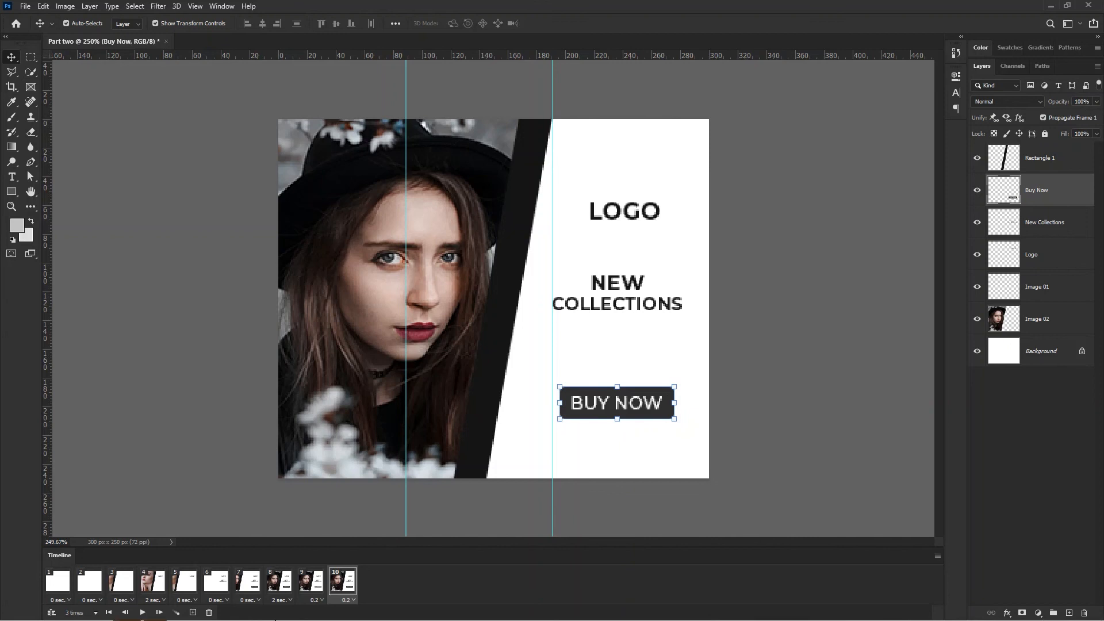
left_click(193, 613)
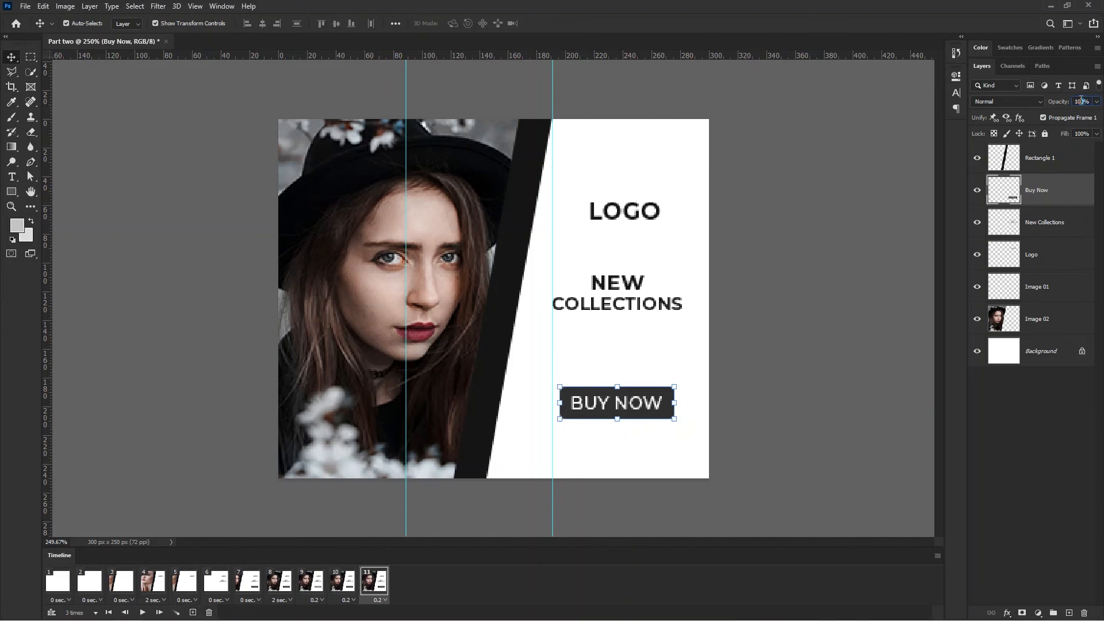
type("60")
key("Return")
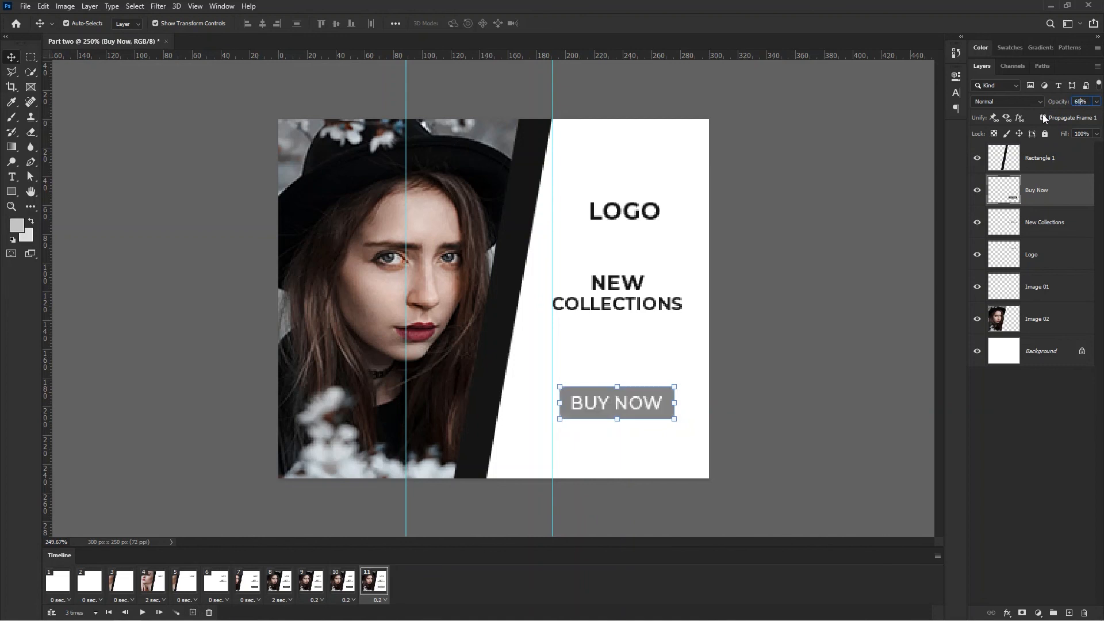
left_click(192, 612)
left_click_drag(1058, 102, 1100, 101)
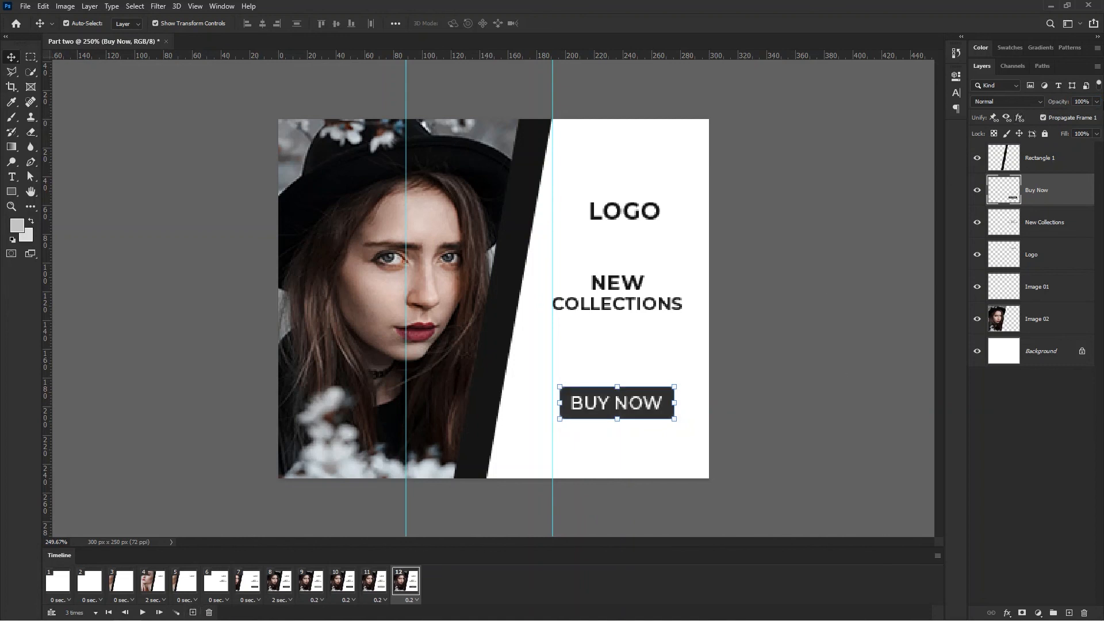
- Play the animation from the first frame and hide the guides by turning off Extras
left_click(51, 590)
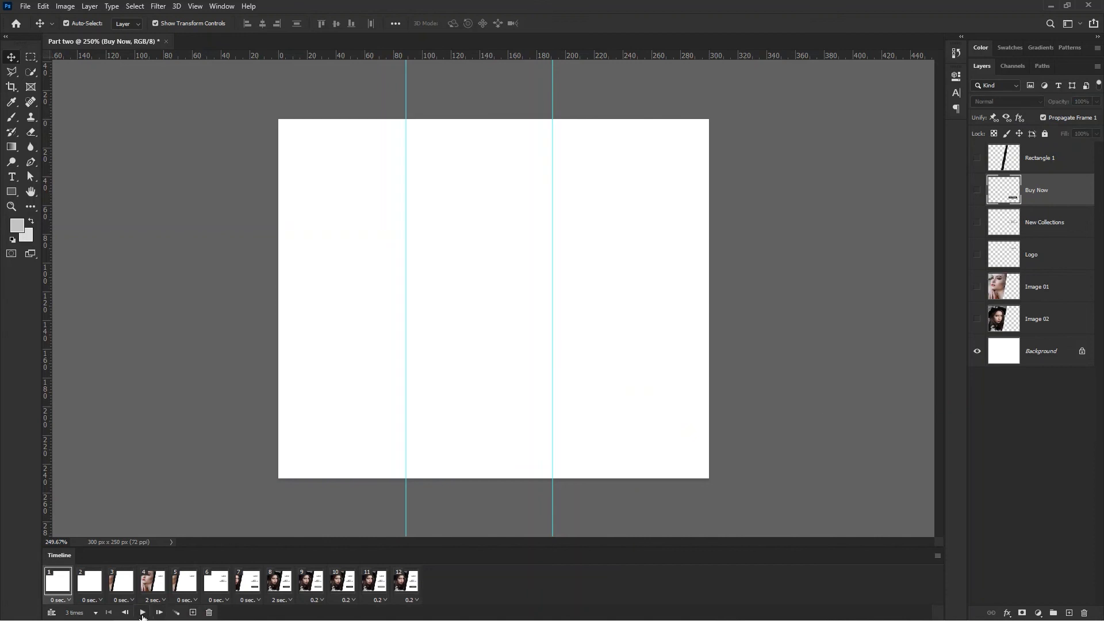
left_click(143, 613)
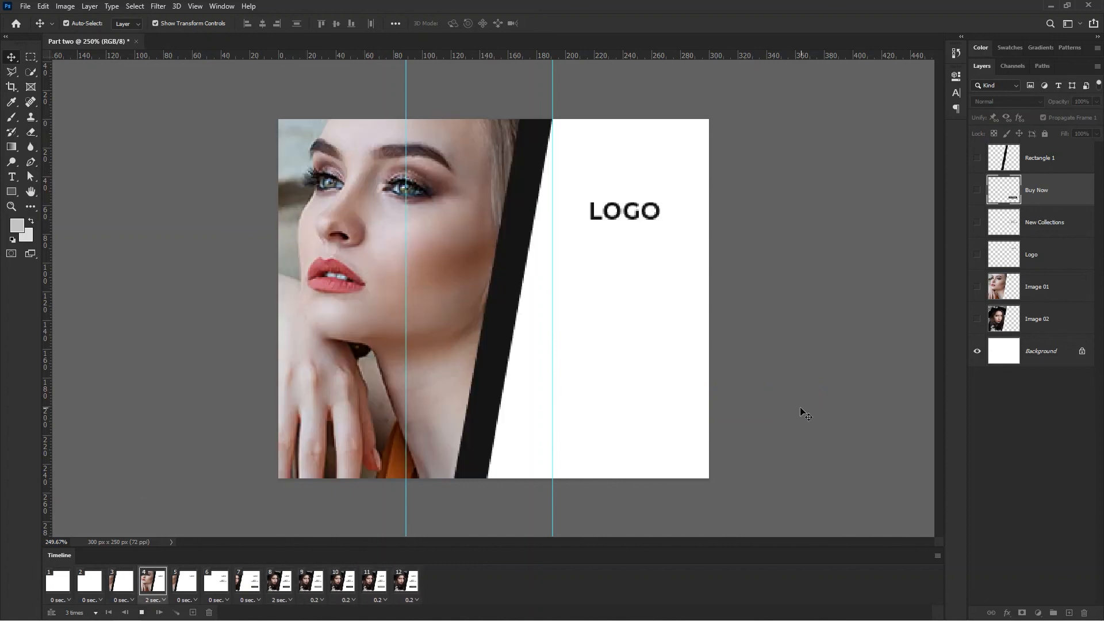
left_click(205, 7)
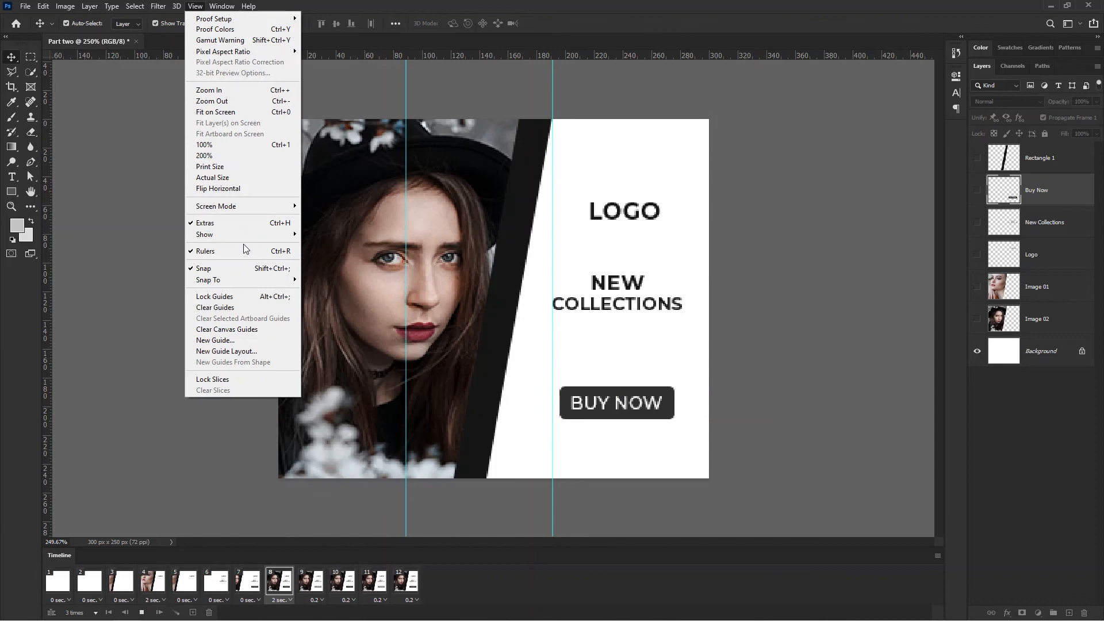
left_click(206, 222)
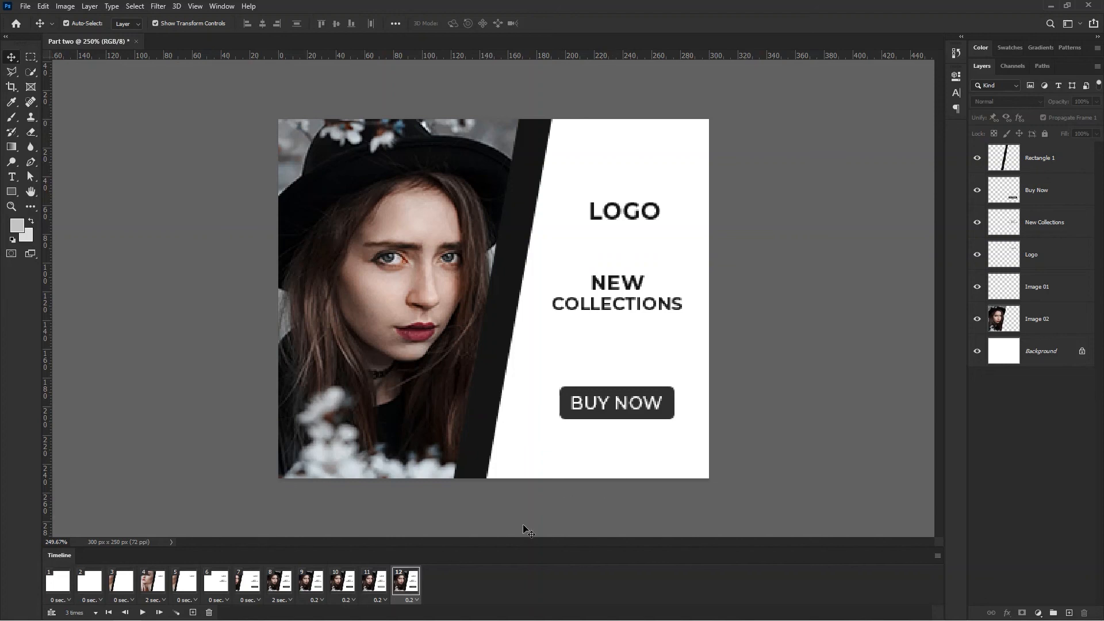
- Set the delay of each of frames nine to twelve to 0.1 seconds
left_click(350, 584)
left_click(367, 586)
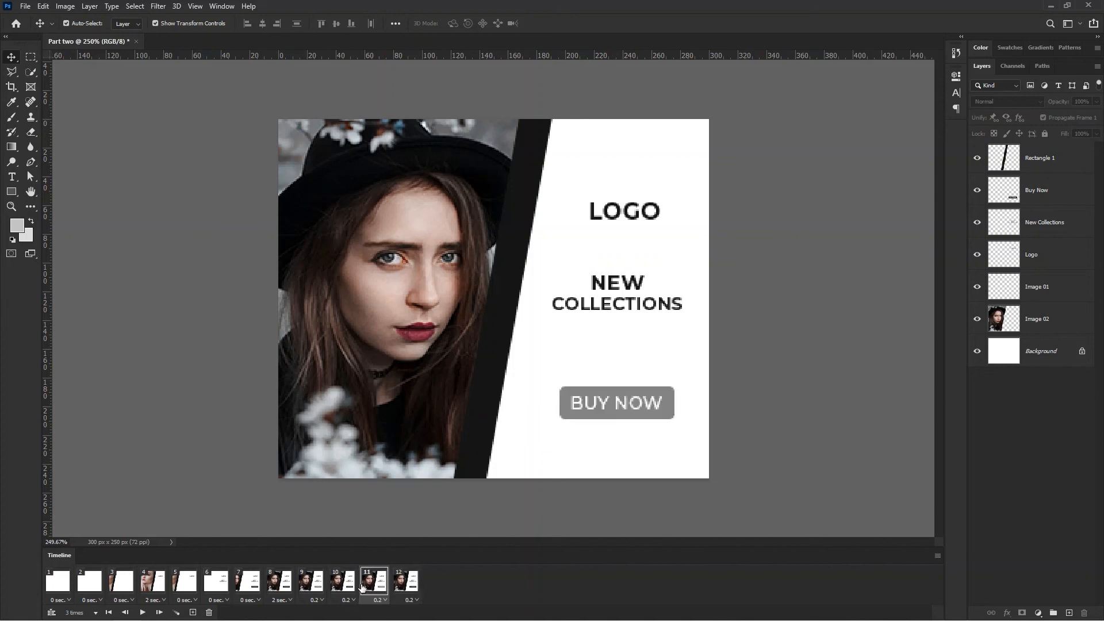
left_click(315, 587)
left_click(320, 601)
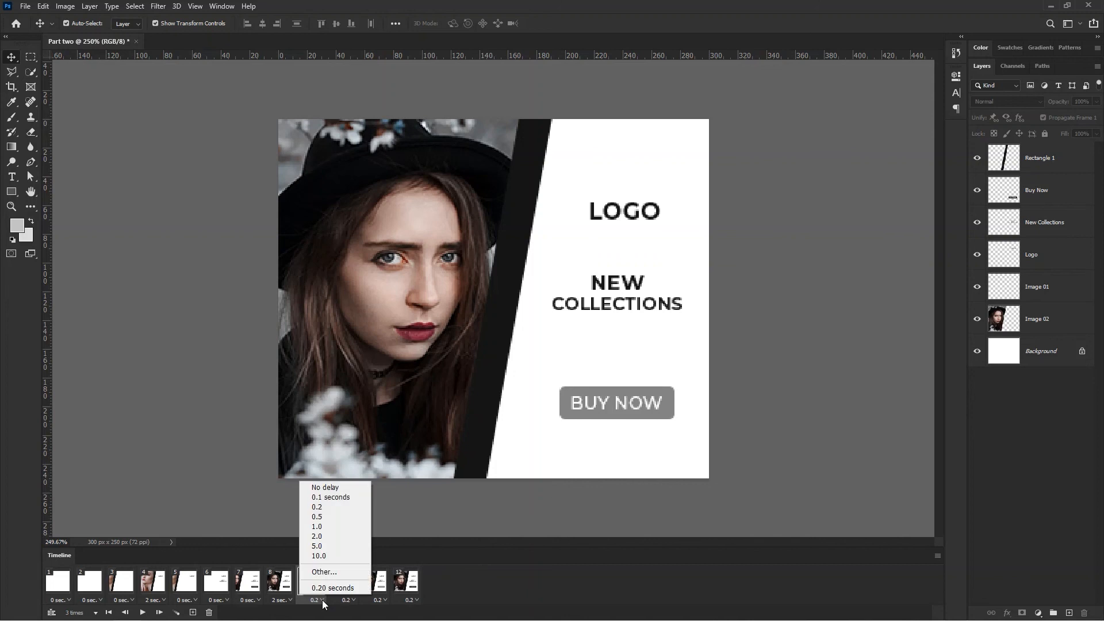
left_click(323, 498)
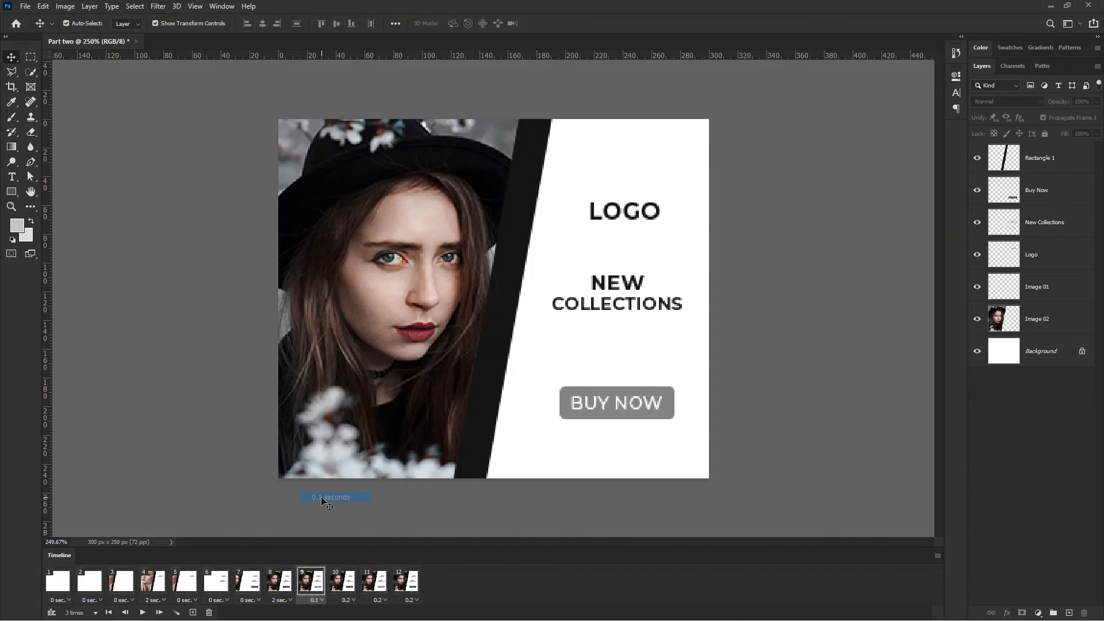
left_click(352, 600)
left_click(360, 498)
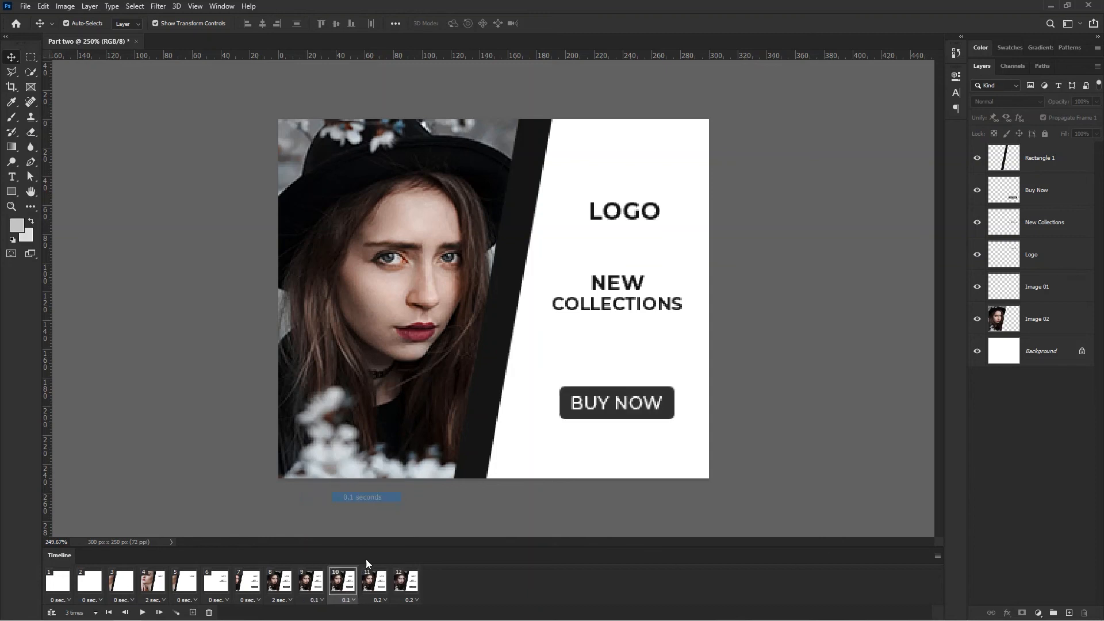
left_click(378, 598)
left_click(382, 498)
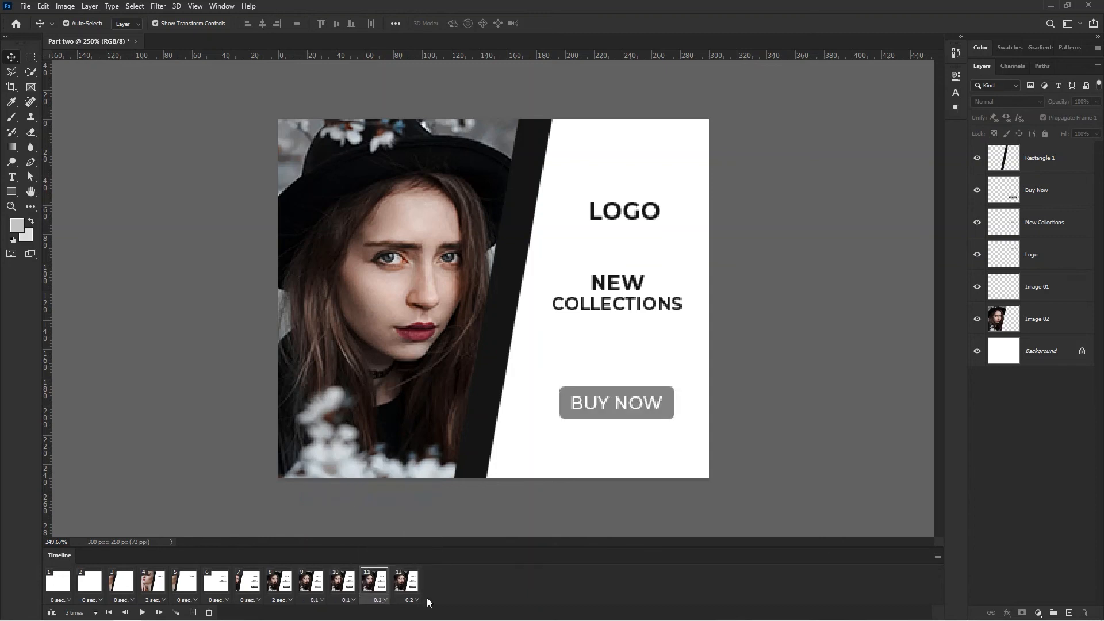
left_click(417, 599)
left_click(435, 498)
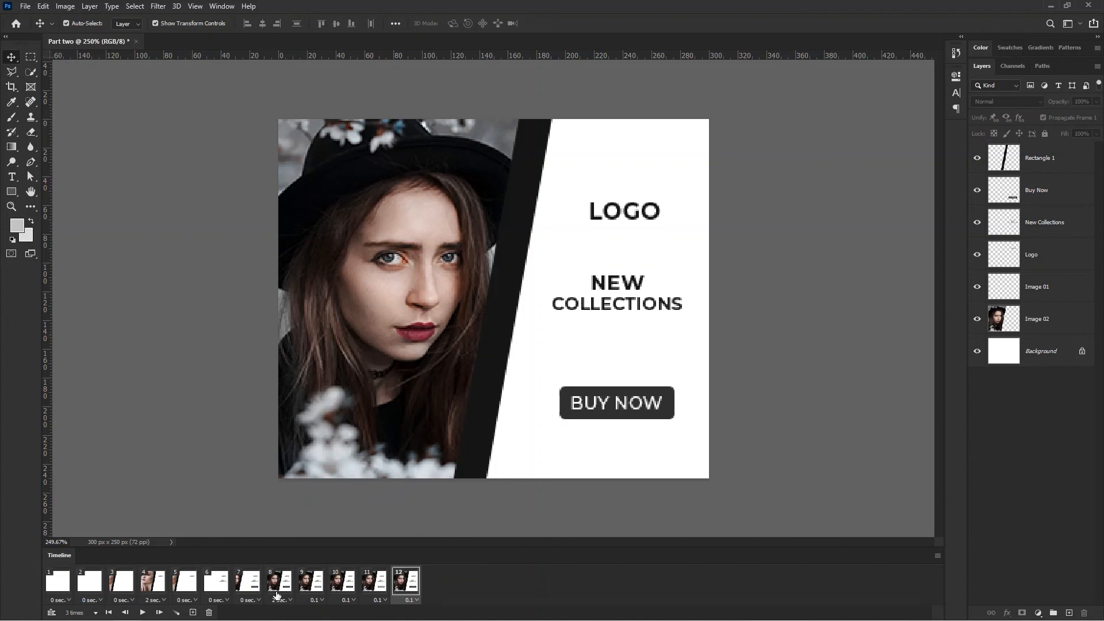
- Play the animation from the first frame to check the speed of the Buy Now blink
left_click(73, 588)
left_click(142, 613)
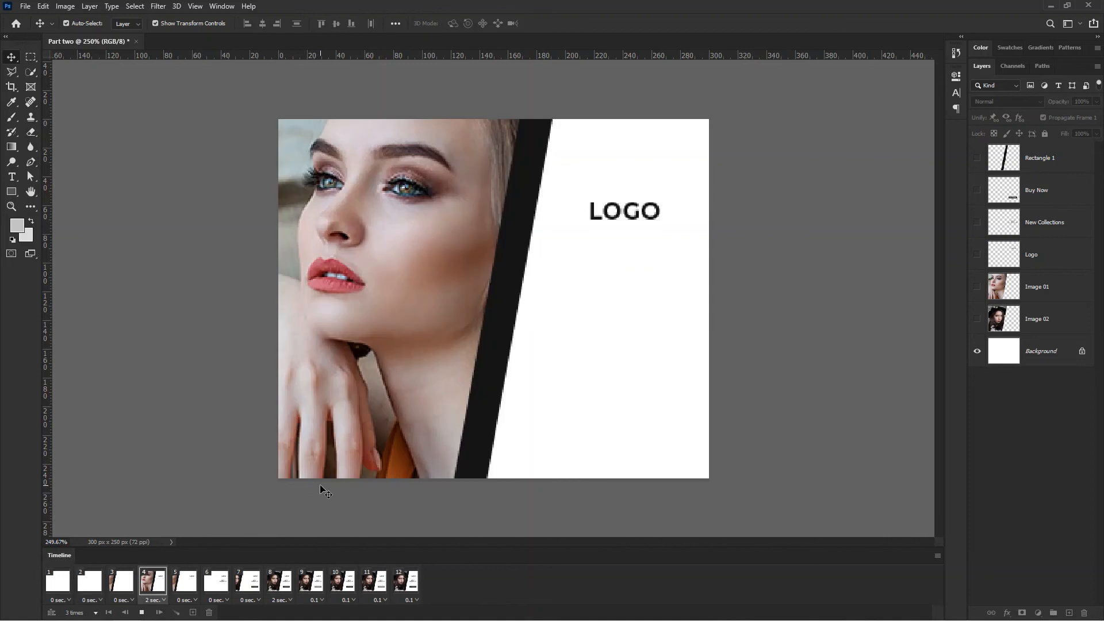
- Set the twelfth frame's delay to 3 seconds and play the animation again
left_click(414, 600)
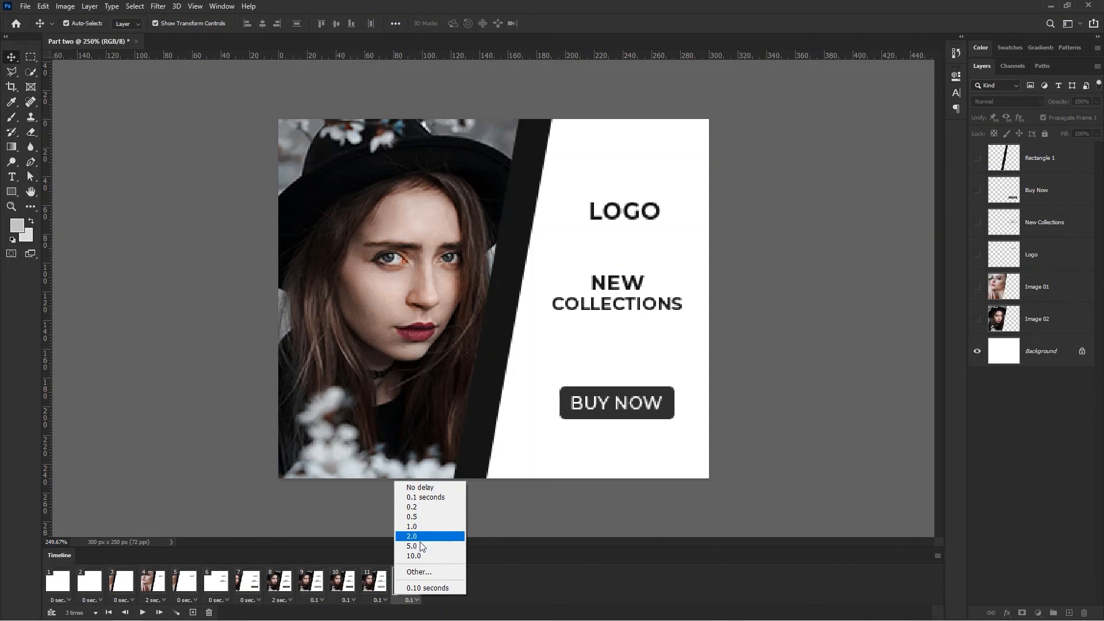
left_click(424, 572)
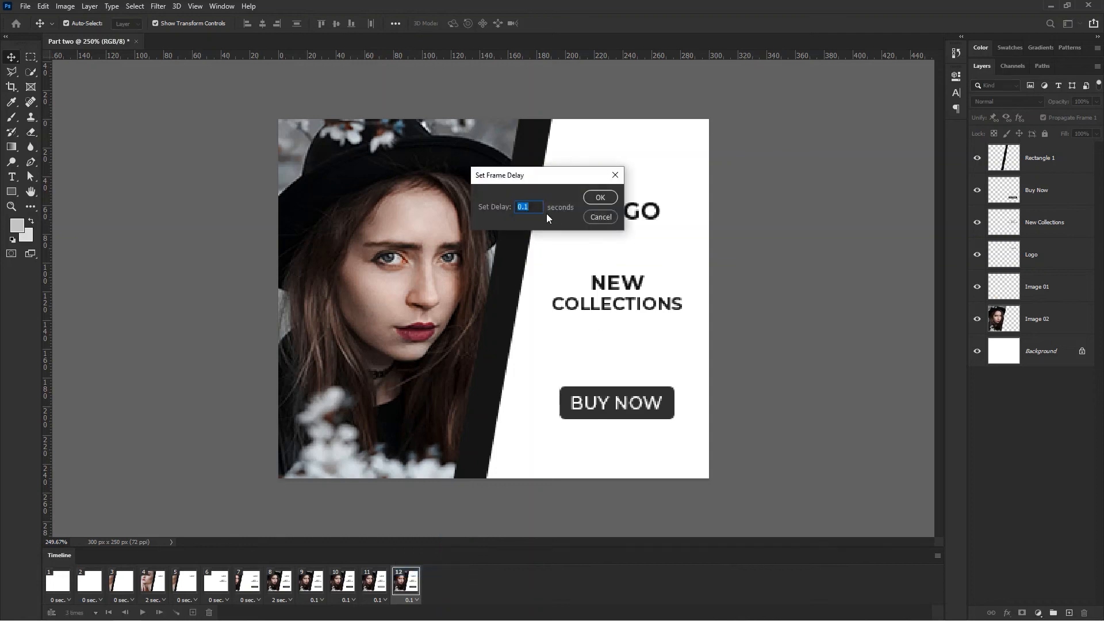
left_click(602, 193)
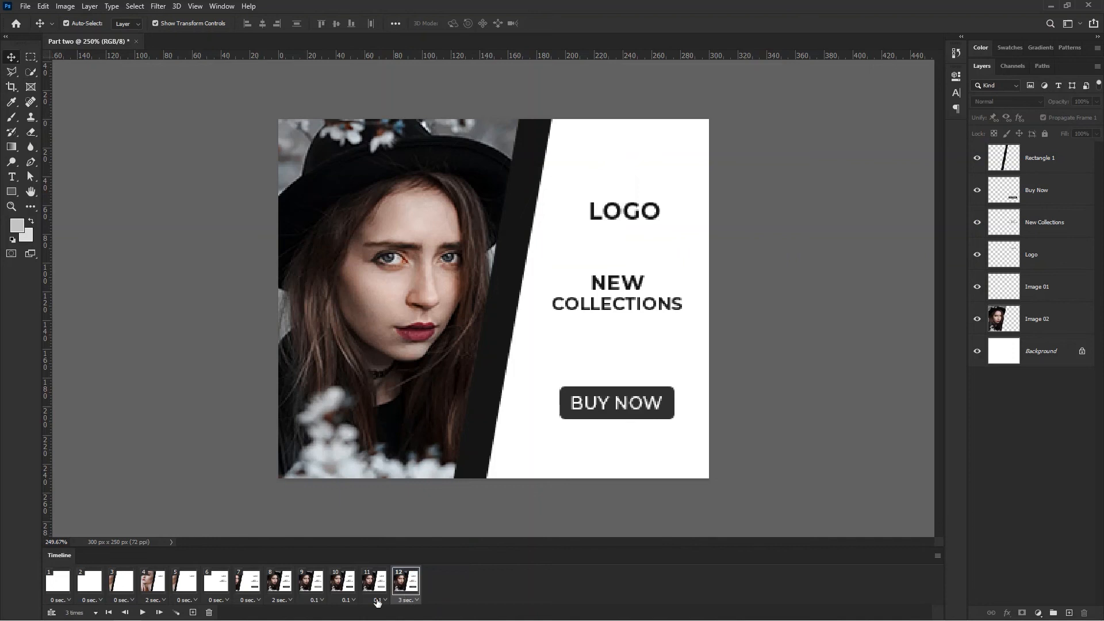
left_click(142, 612)
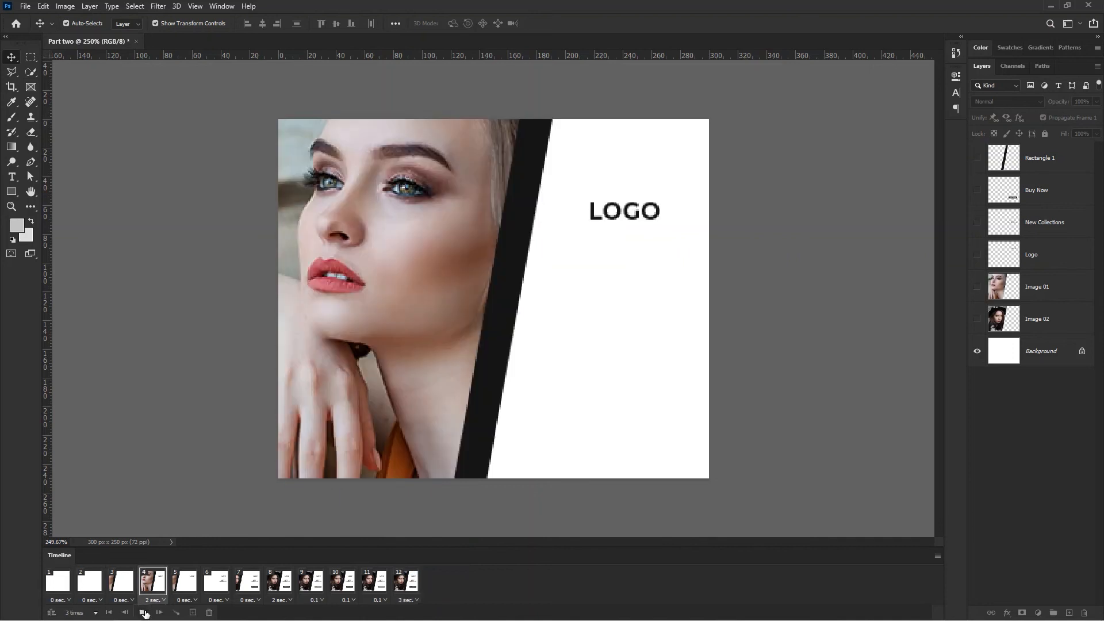